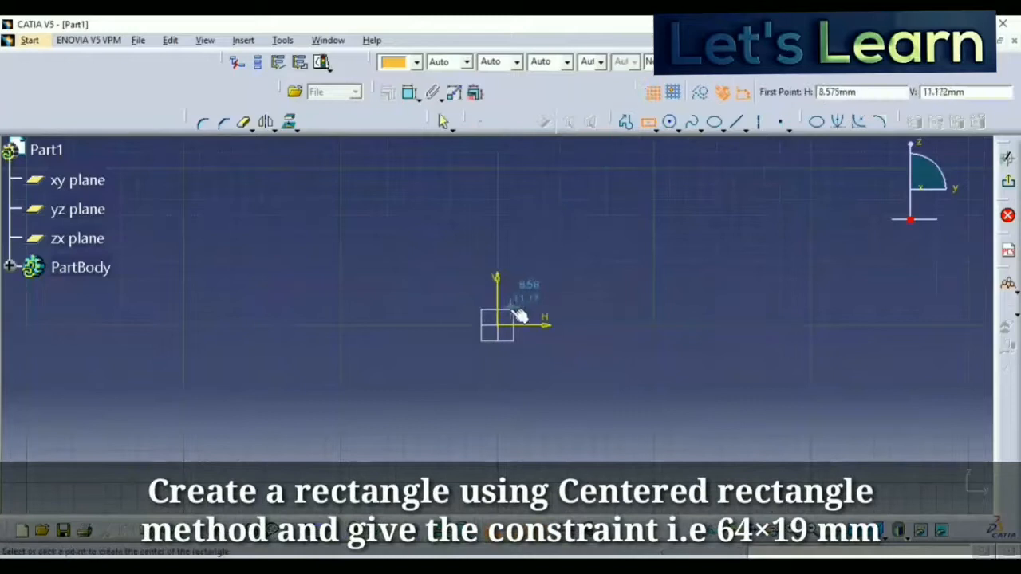
Sketch a centered rectangle about 213 mm wide and 67 mm high, with its center on the sketch origin.
left_click(503, 328)
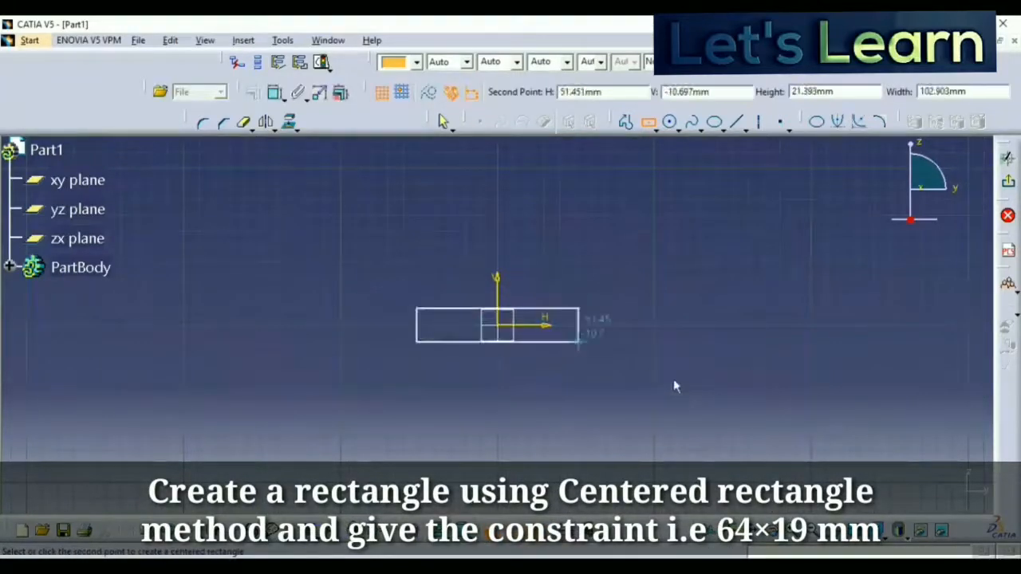
left_click(665, 378)
left_click(586, 408)
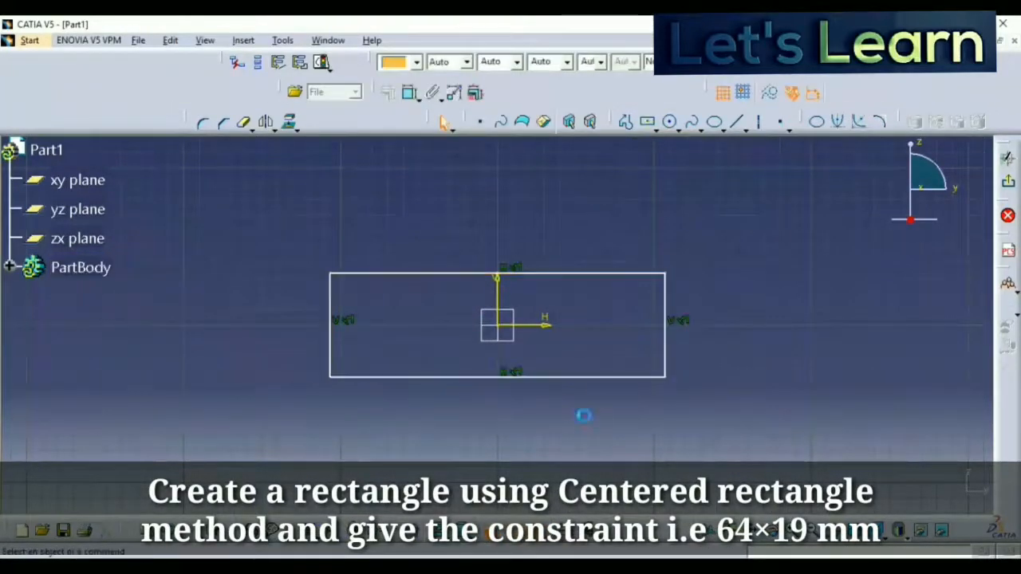
Dimension the rectangle's lower edge and set its width to 64 mm.
left_click(585, 377)
left_click(409, 93)
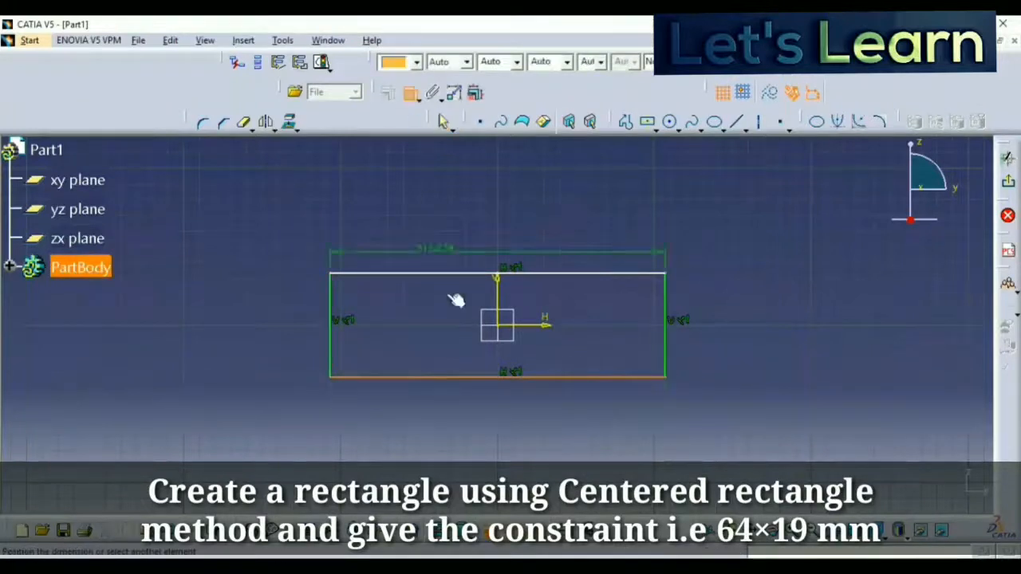
double_click(491, 403)
type("64mm")
key("Return")
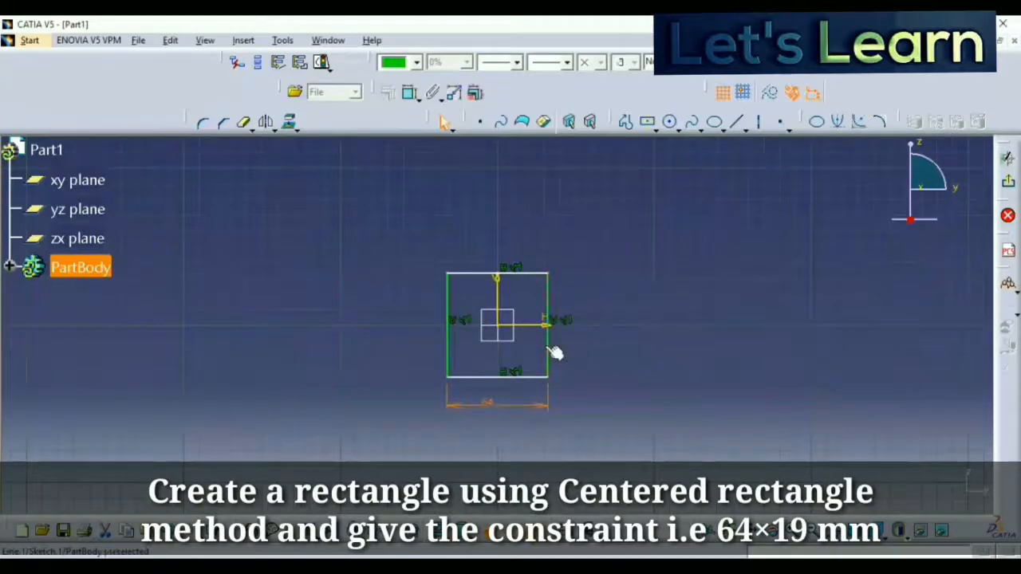
Dimension the rectangle's vertical edge and set its height to 19 mm.
left_click(410, 93)
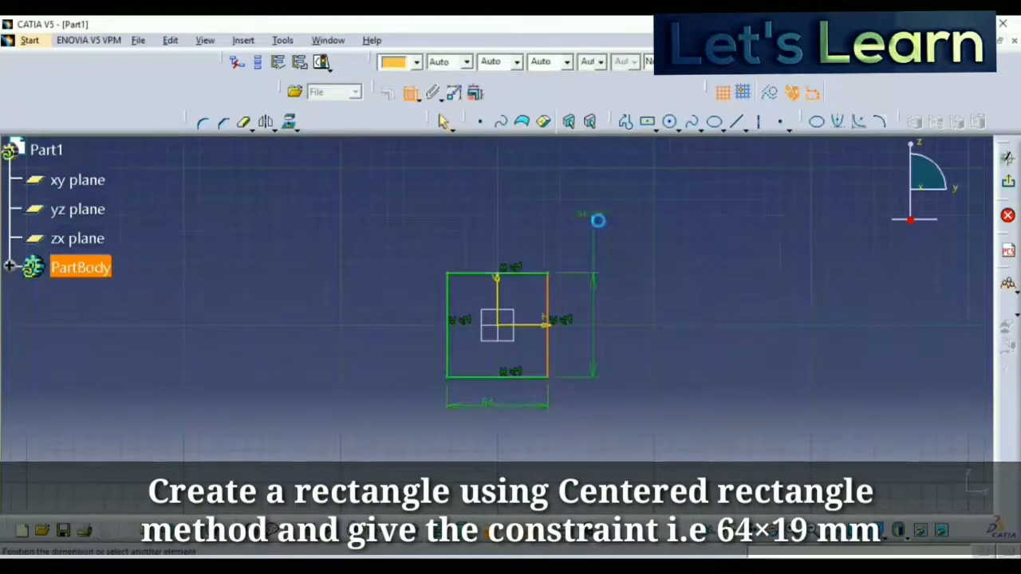
left_click(633, 336)
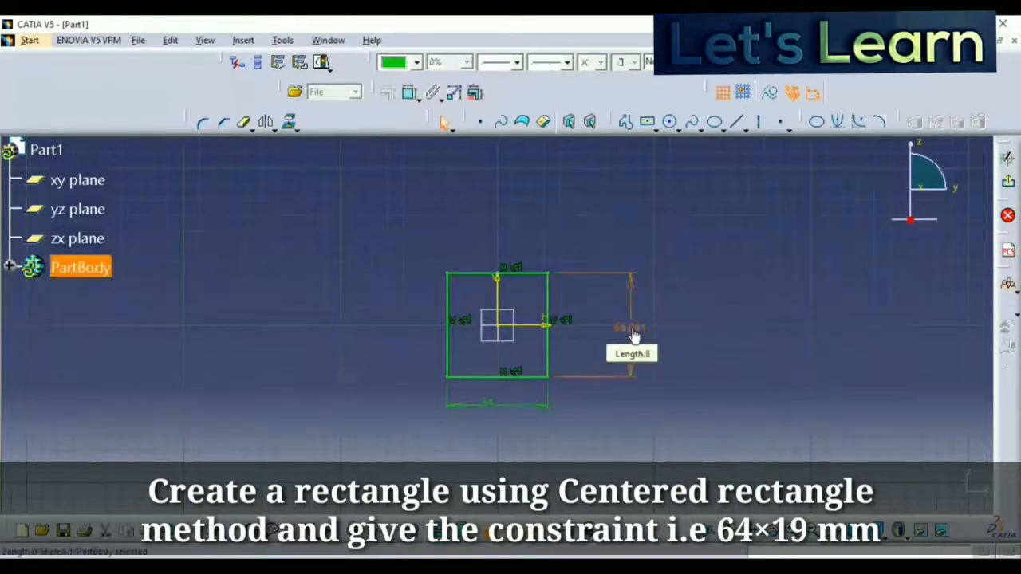
double_click(631, 327)
type("1")
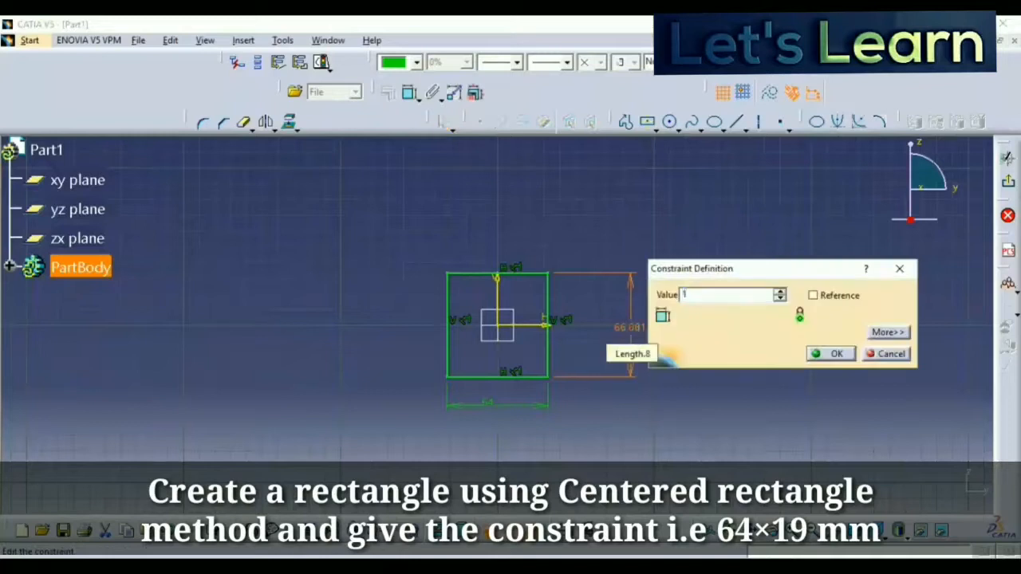
type("9")
left_click(830, 354)
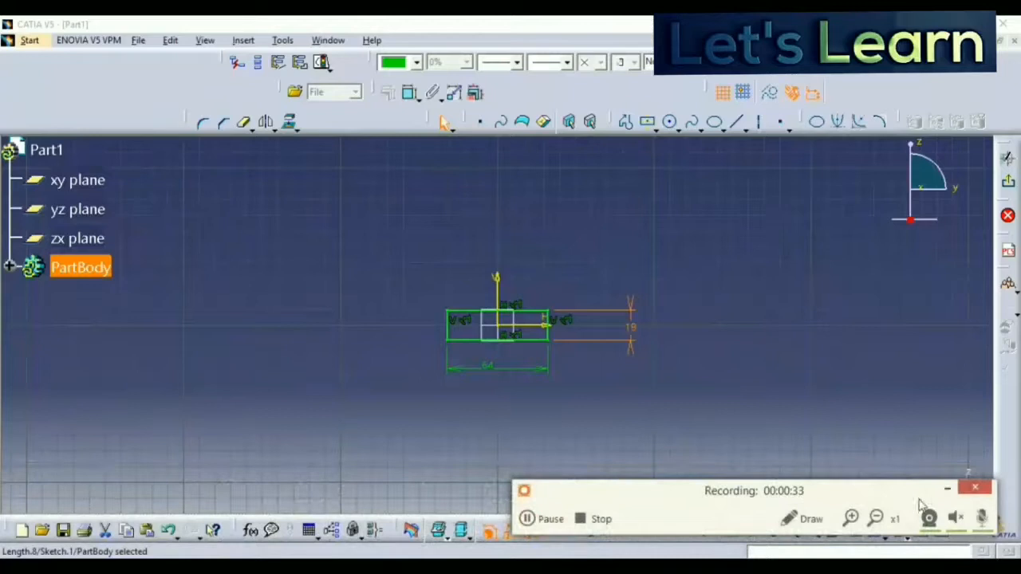
left_click(954, 488)
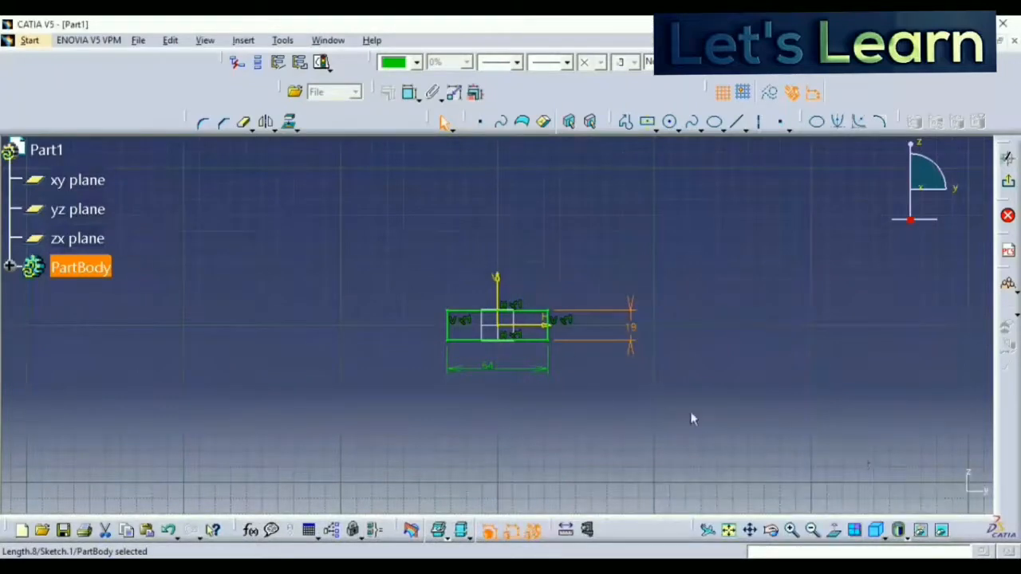
left_click(728, 531)
mouse_move(558, 414)
middle_mouse_down()
mouse_move(244, 347)
mouse_move(251, 335)
middle_mouse_up()
mouse_move(484, 364)
middle_mouse_down()
mouse_move(449, 332)
mouse_move(545, 327)
mouse_move(515, 326)
middle_mouse_up()
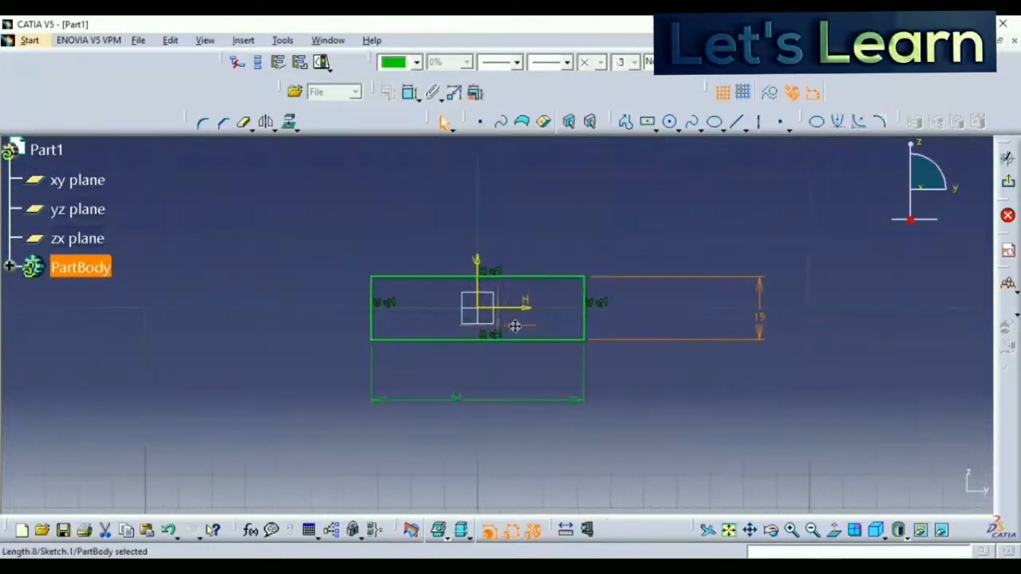
left_click(647, 121)
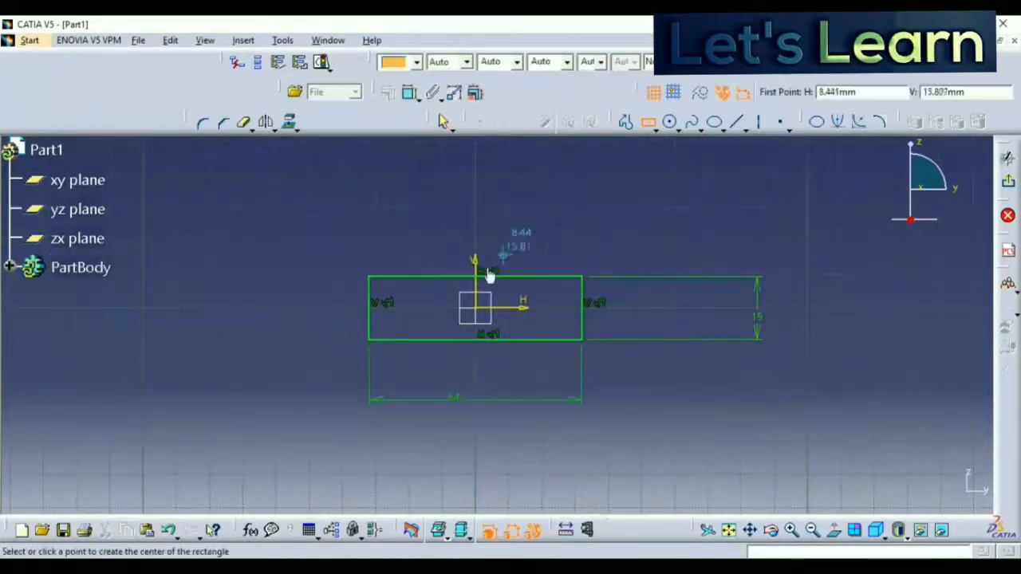
left_click(476, 307)
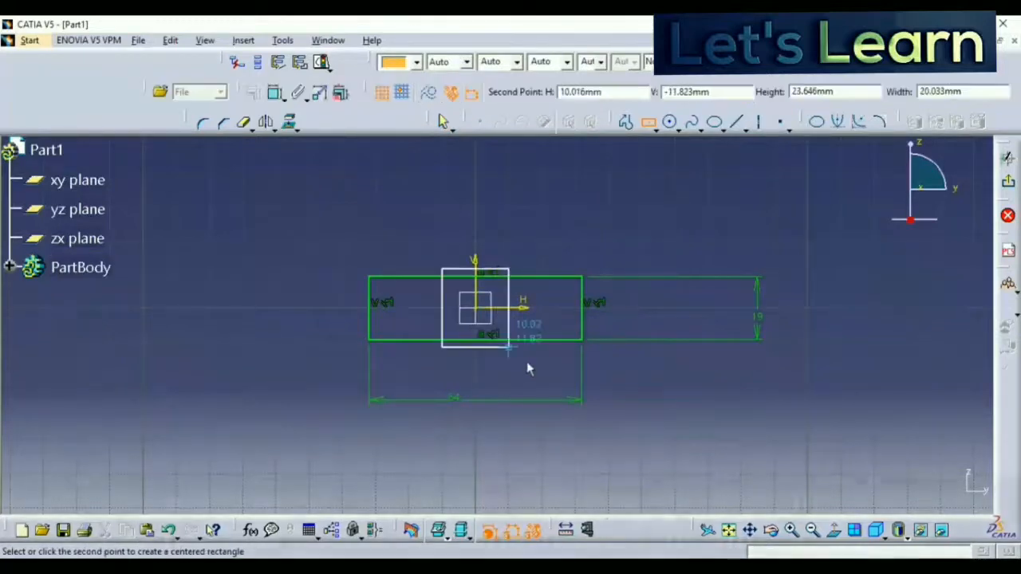
key("Escape")
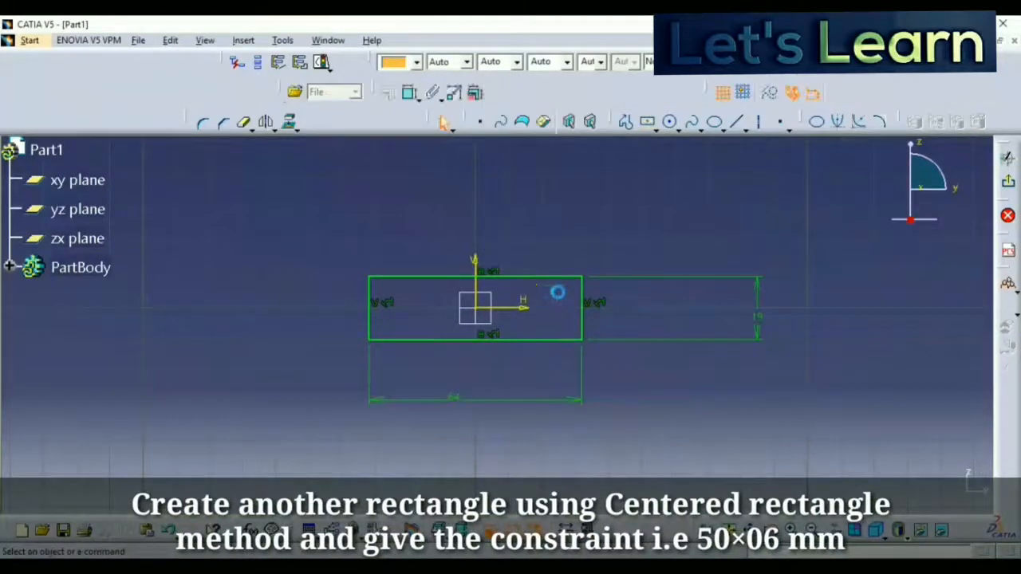
Sketch a second centered rectangle about 49 mm wide, centered on the midpoint of the first rectangle's lower edge.
left_click(647, 121)
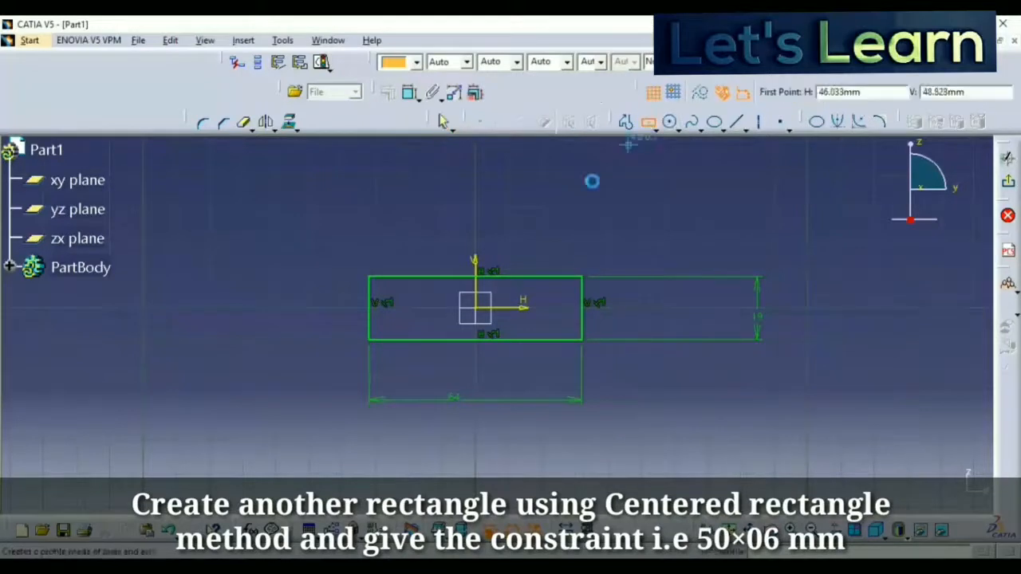
left_click(479, 339)
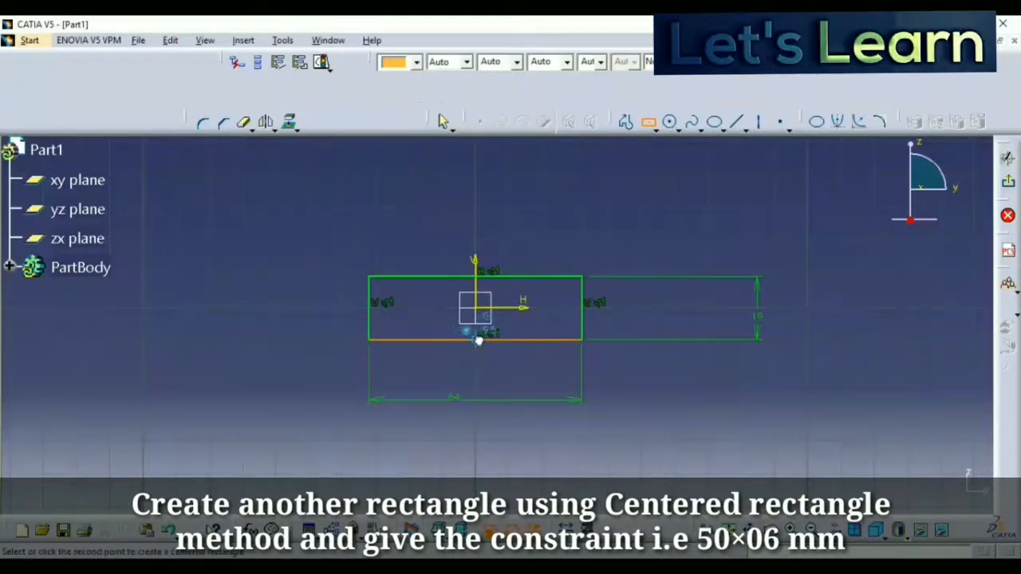
left_click(556, 358)
left_click(643, 380)
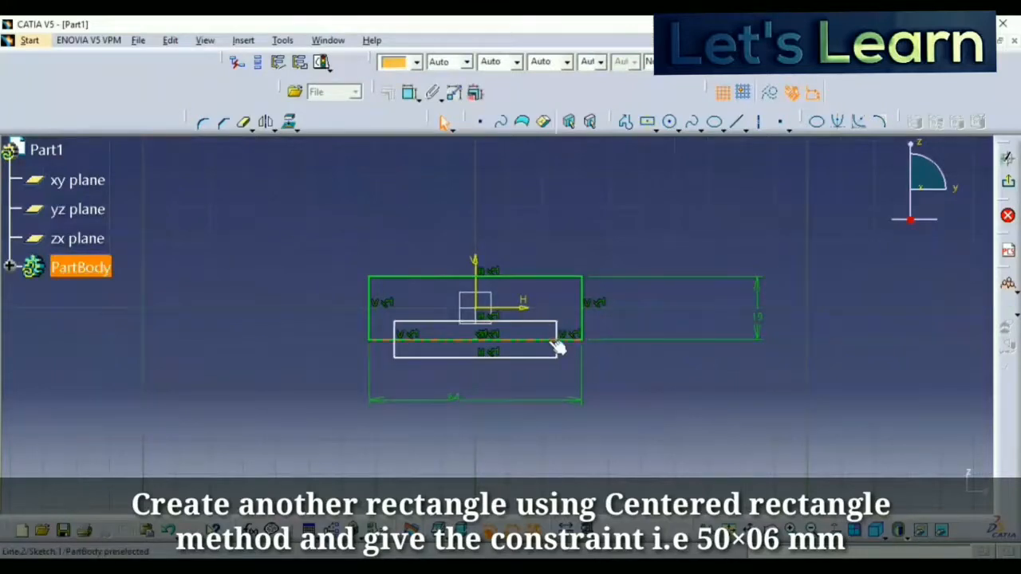
Constrain the distance between the large rectangle's lower edge and the small rectangle's upper edge to 6 mm.
left_click(556, 343)
left_click(409, 93)
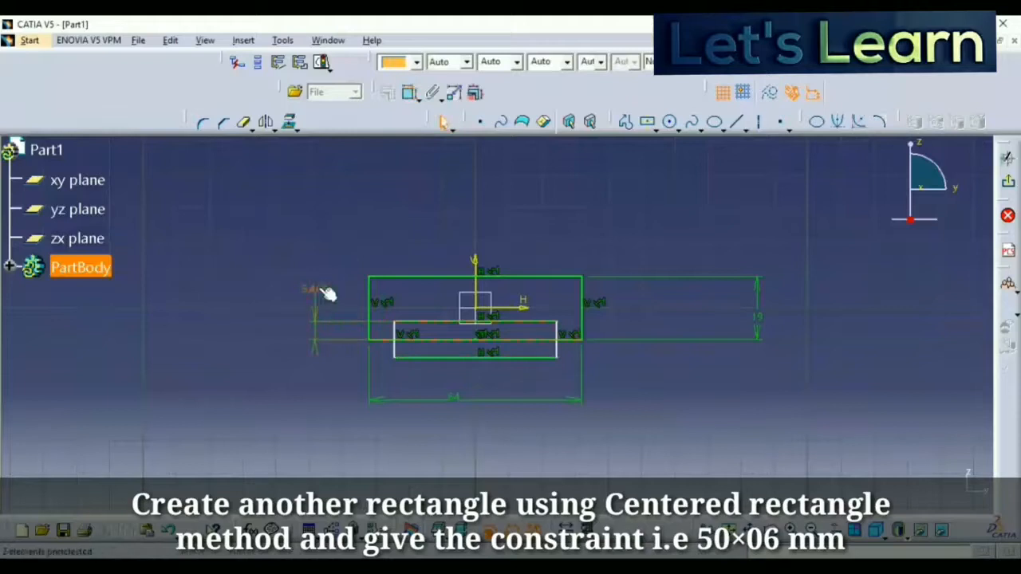
left_click(319, 287)
double_click(319, 291)
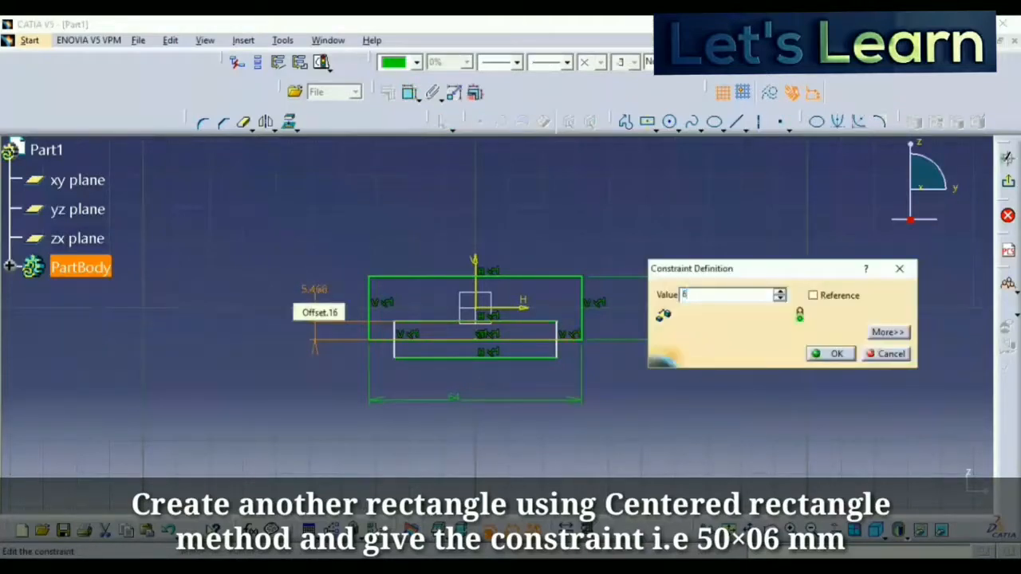
key("Return")
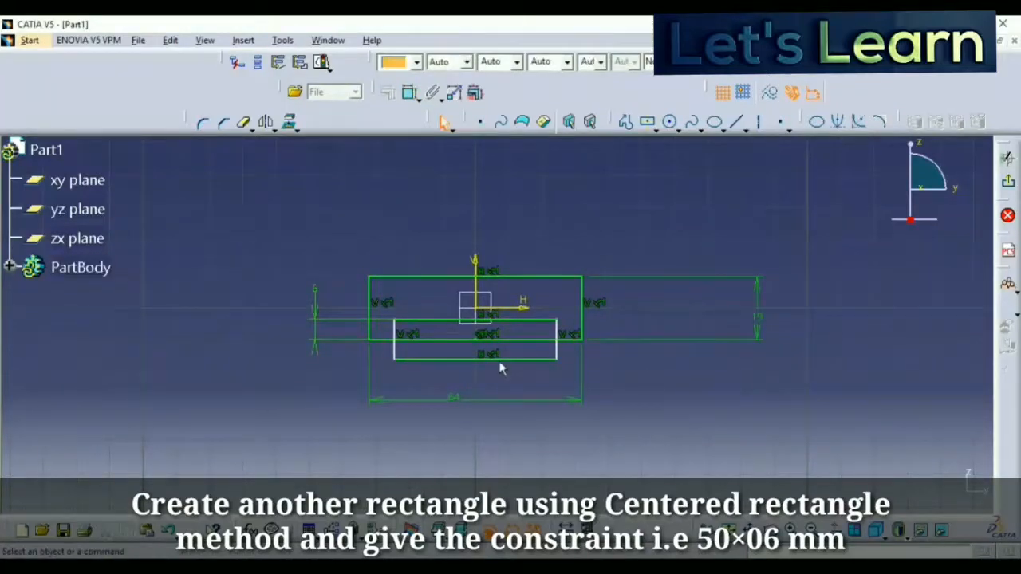
Dimension the small rectangle's lower edge and set its width to 50 mm.
left_click(498, 359)
left_click(409, 92)
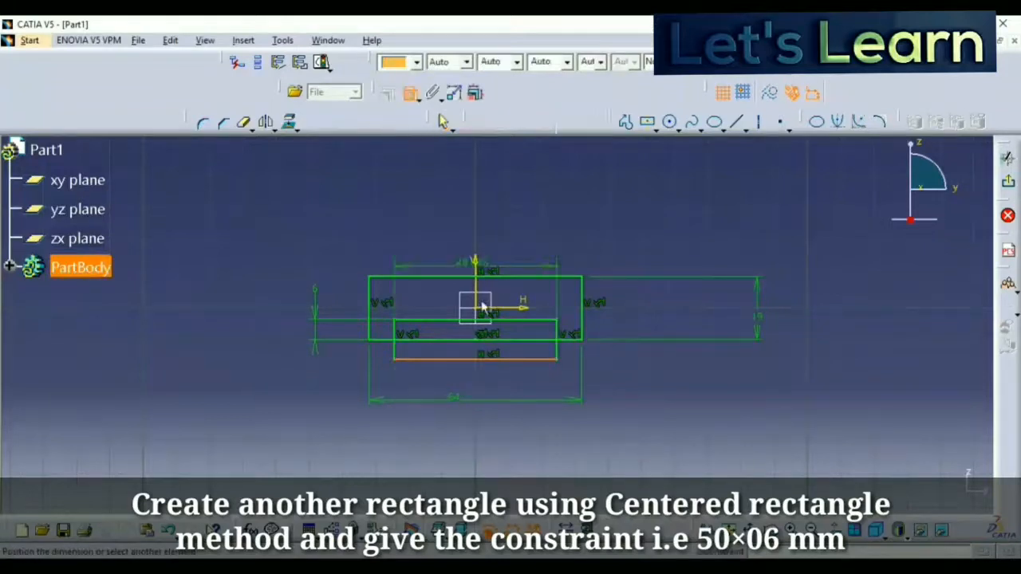
left_click(475, 376)
double_click(475, 375)
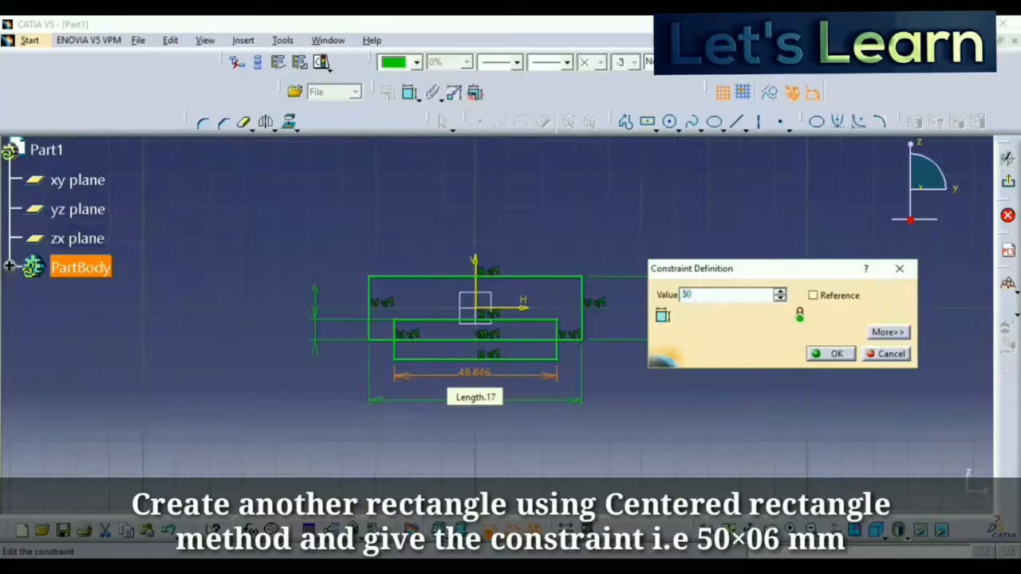
key("Return")
Check the reference drawing and quick-trim the slot's open side and everything below the base edge, converting the affected length constraints into distances.
key("alt+Tab")
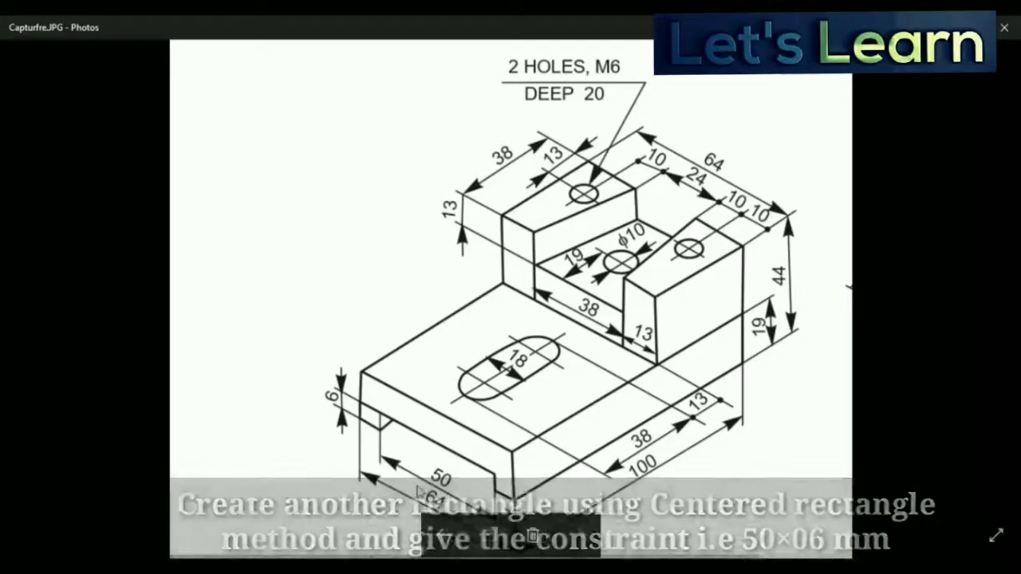
key("alt+Tab")
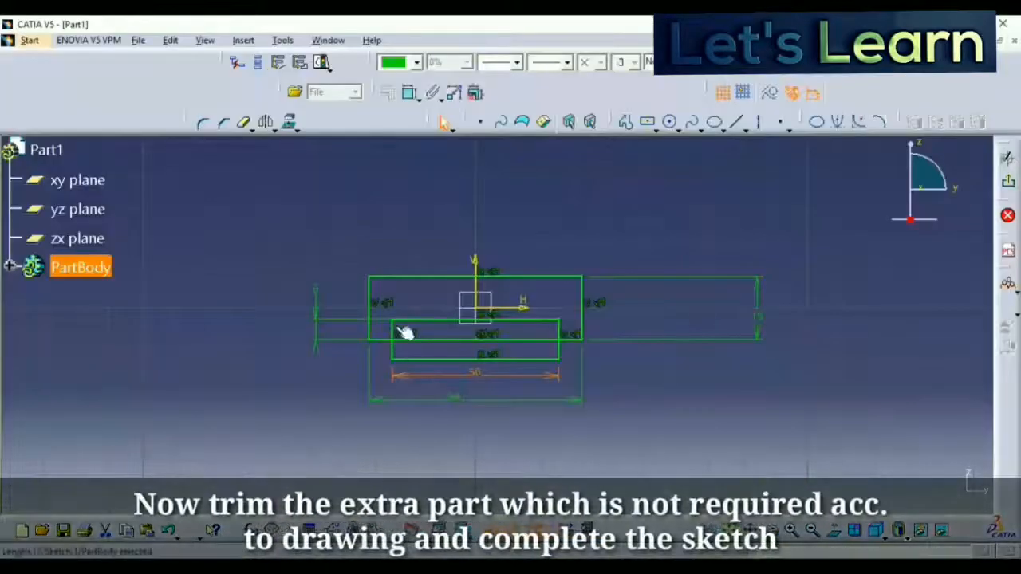
left_click(237, 132)
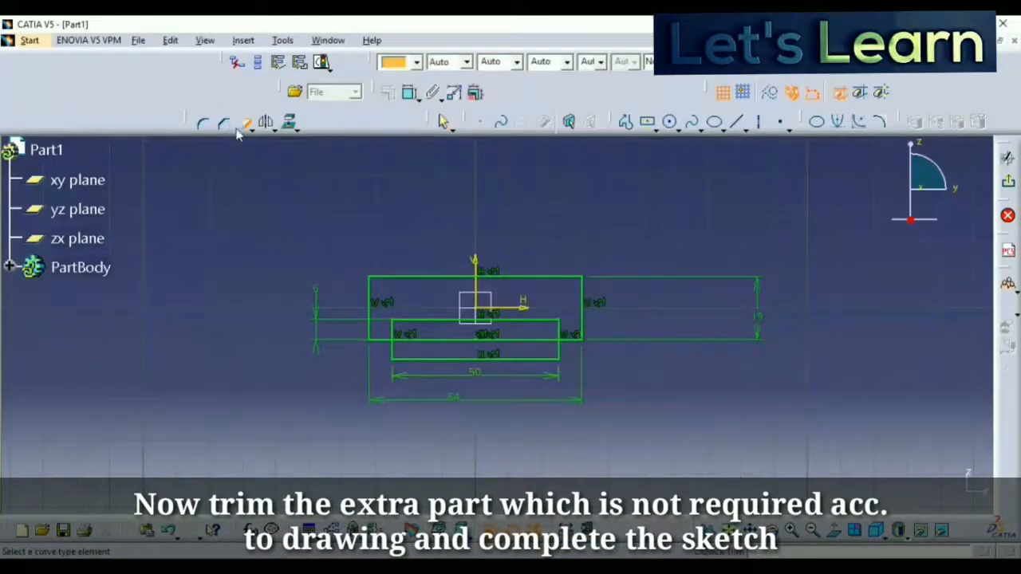
left_click(460, 349)
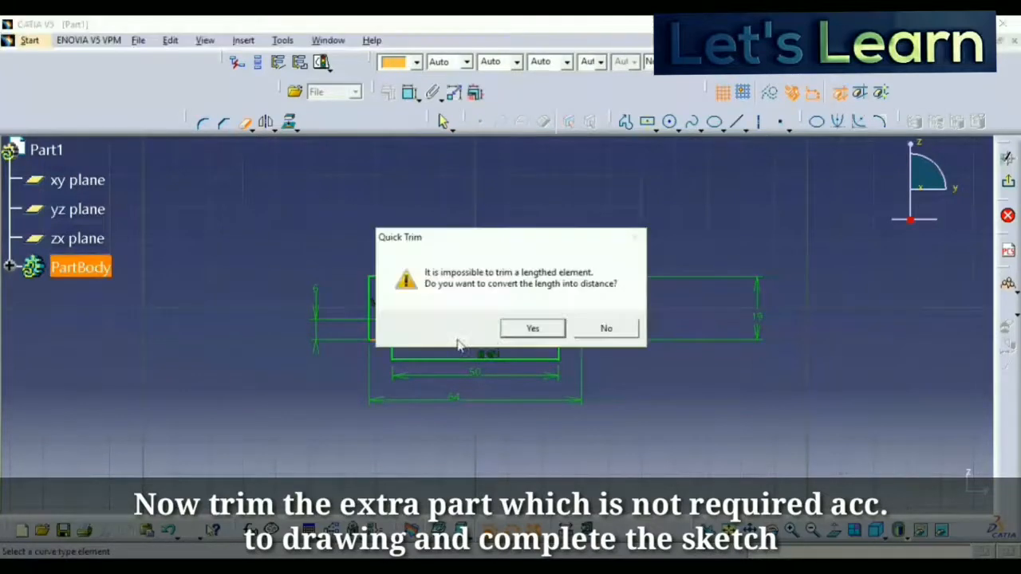
left_click(531, 330)
left_click(573, 335)
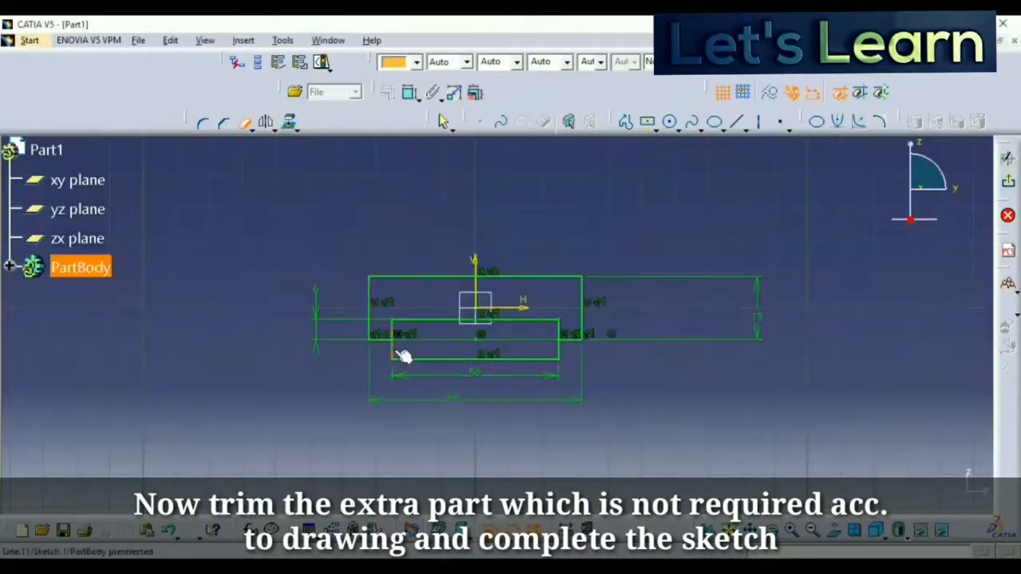
left_click(470, 361)
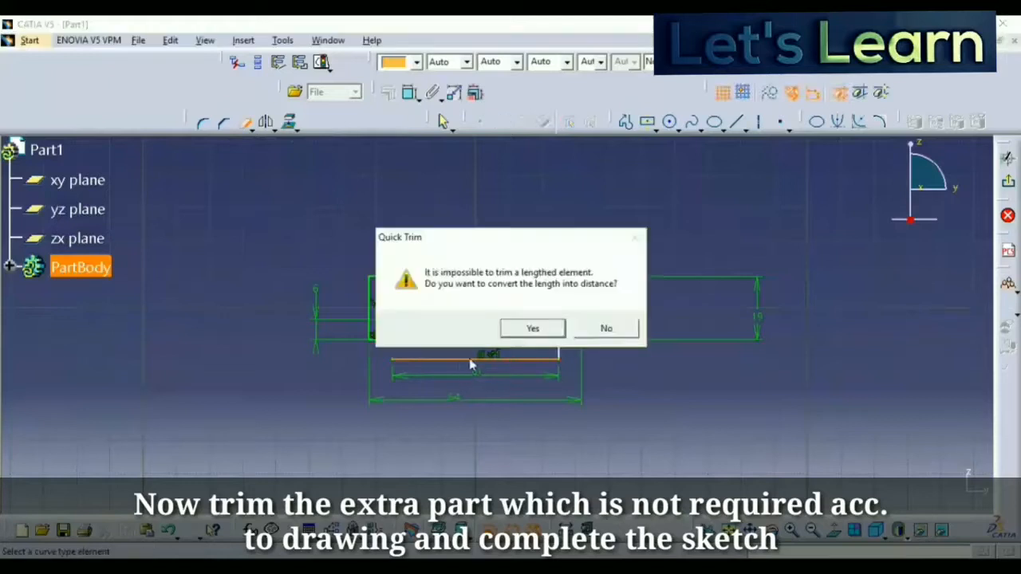
left_click(528, 328)
left_click(559, 351)
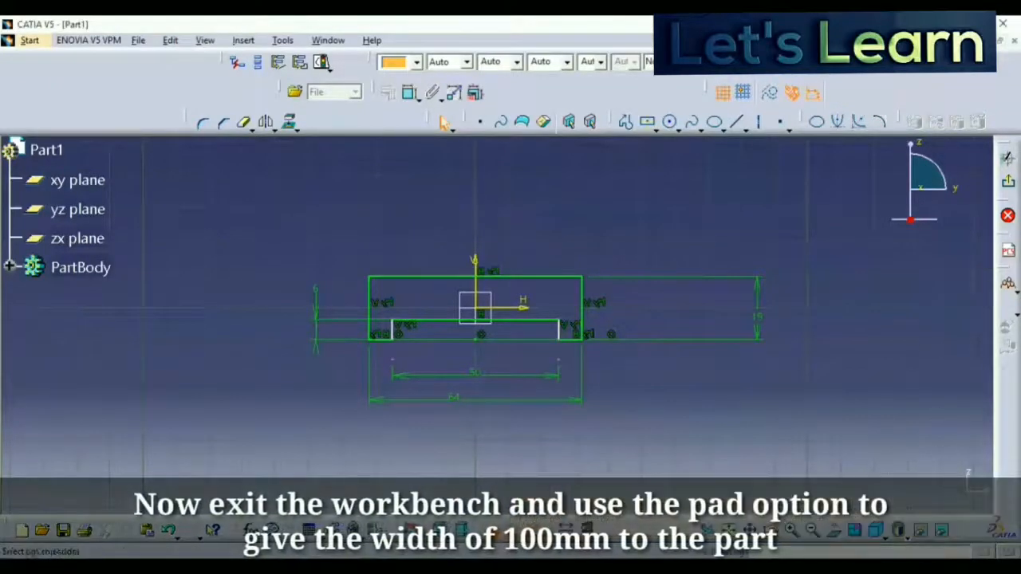
Exit the sketch and pad the slotted profile to a length of 100 mm.
left_click(1009, 183)
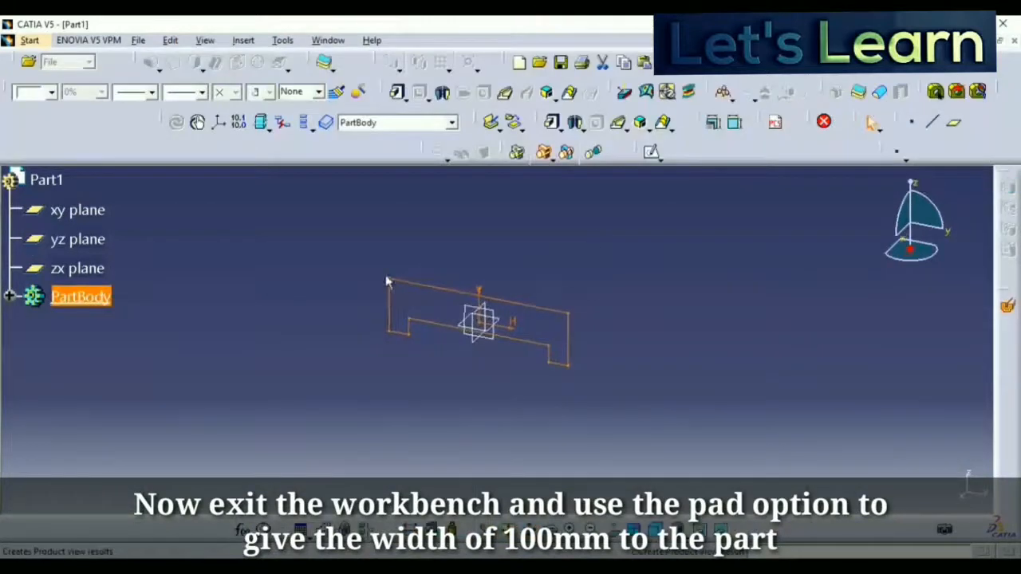
left_click(551, 124)
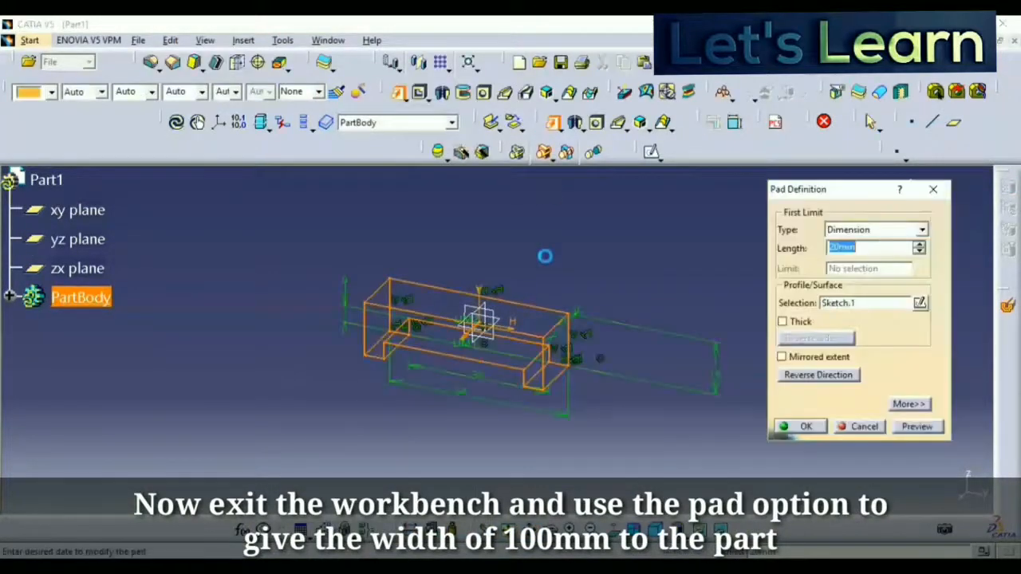
left_click(467, 345)
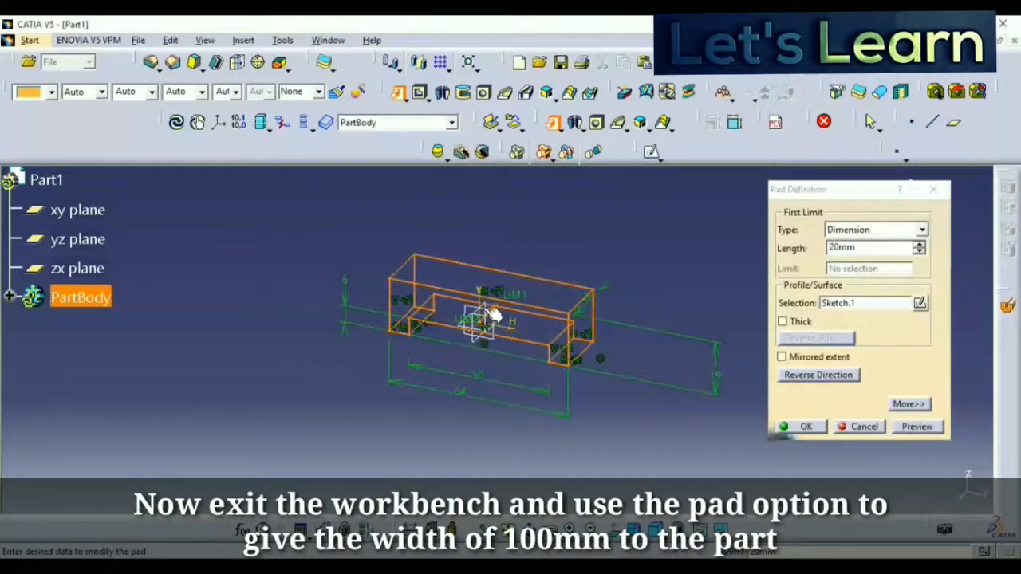
left_click(494, 317)
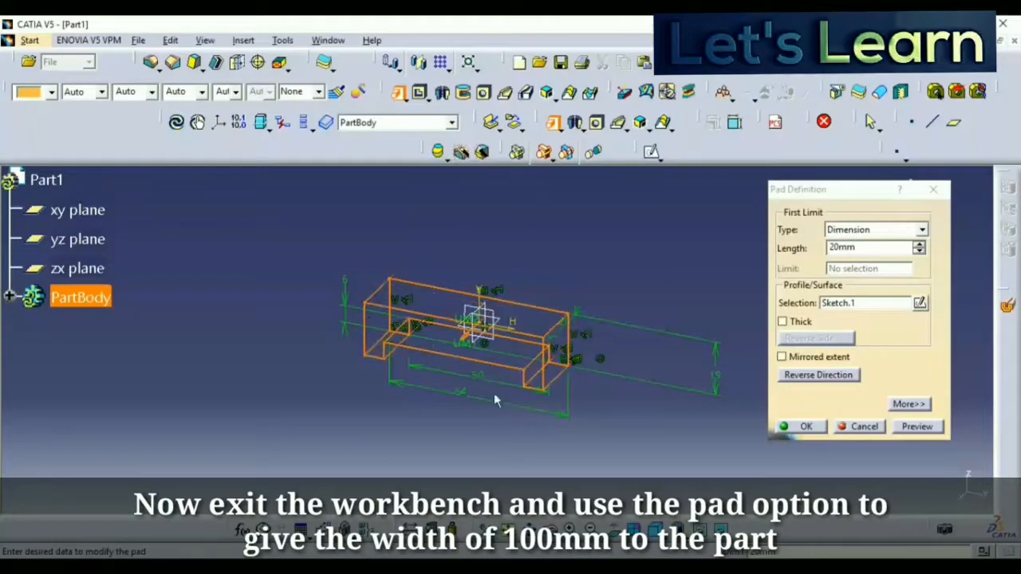
double_click(875, 248)
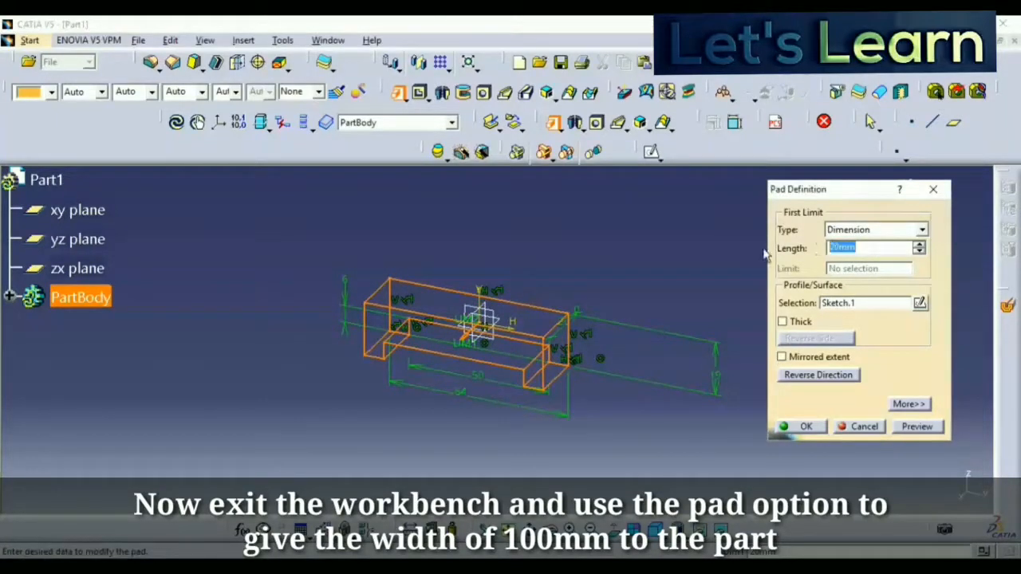
left_click(900, 429)
left_click(799, 427)
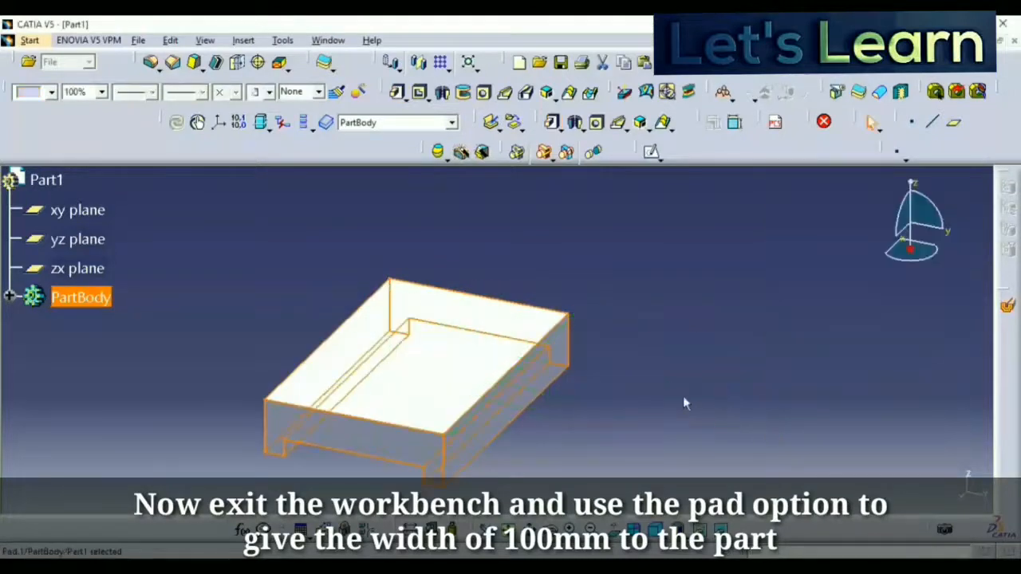
middle_click(659, 336)
middle_click_drag(533, 325, 620, 303)
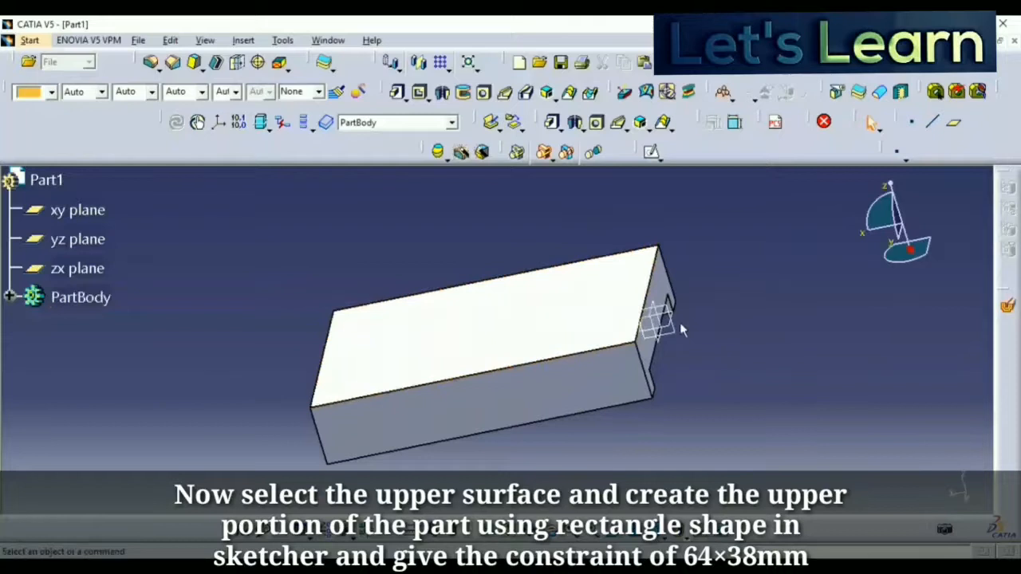
Start a sketch on the base block's upper face and check the reference drawing for the raised portion's dimensions.
left_click(630, 293)
left_click(653, 151)
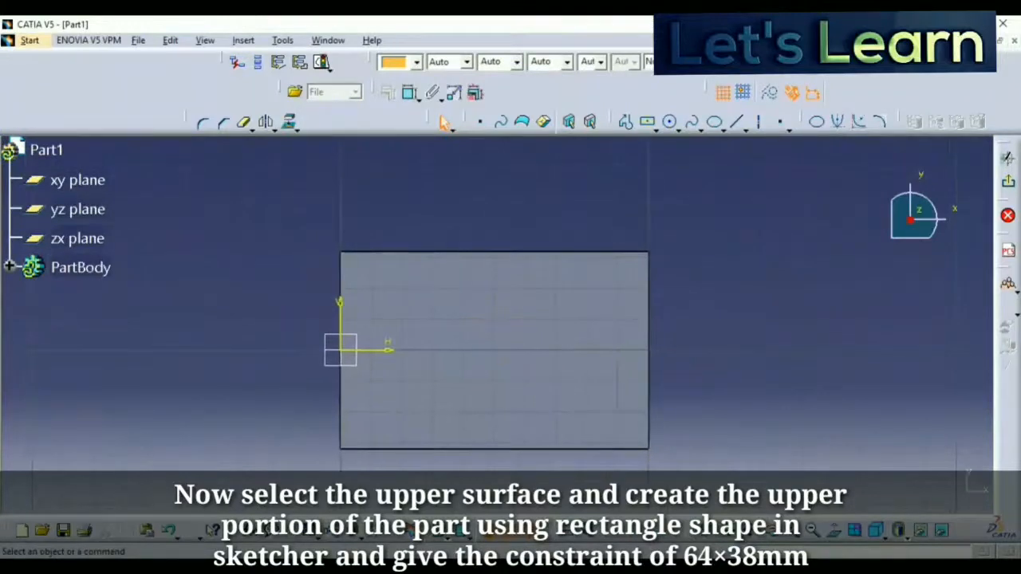
key("alt+Tab")
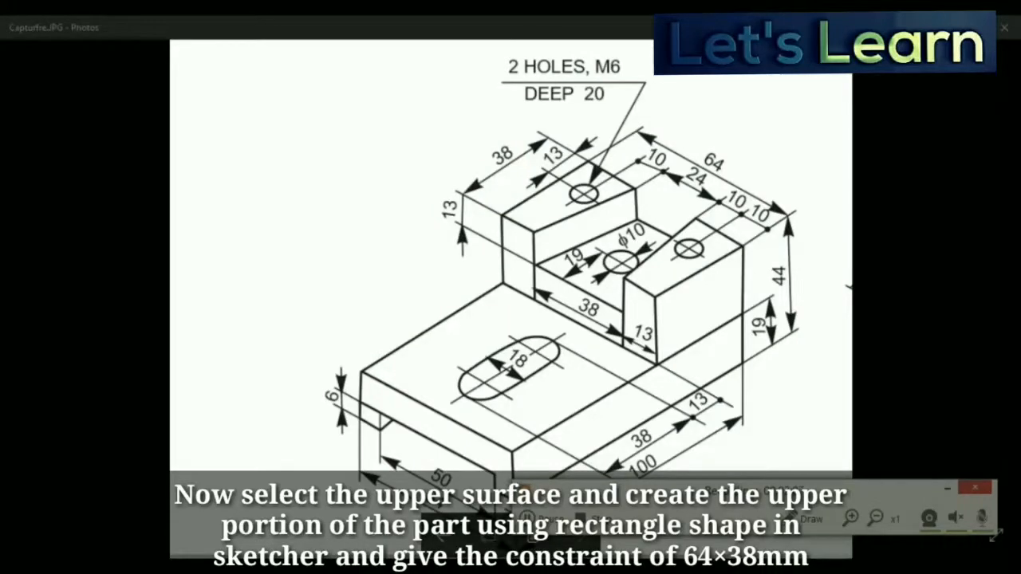
key("alt+Tab")
left_click(946, 492)
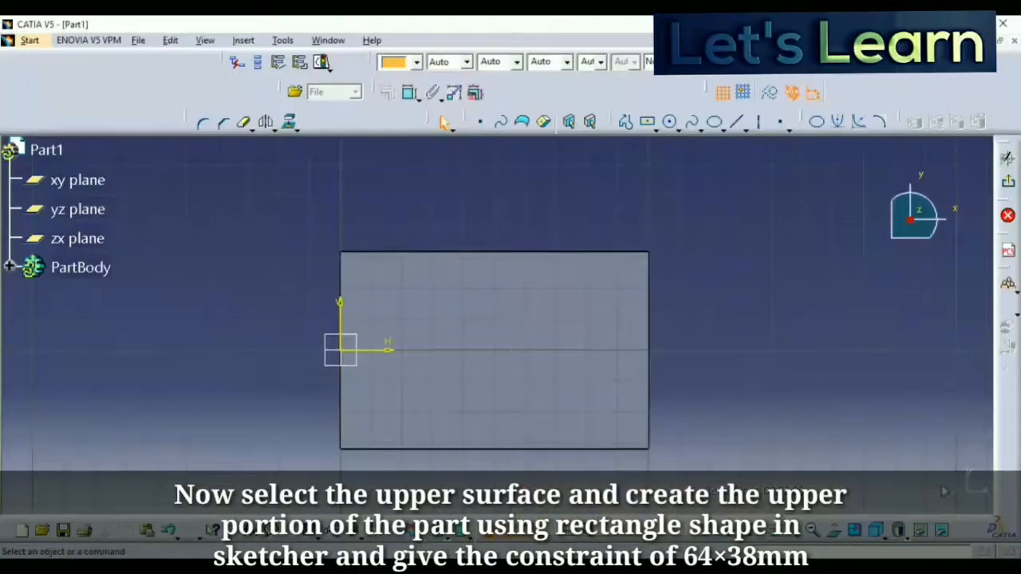
left_click(656, 131)
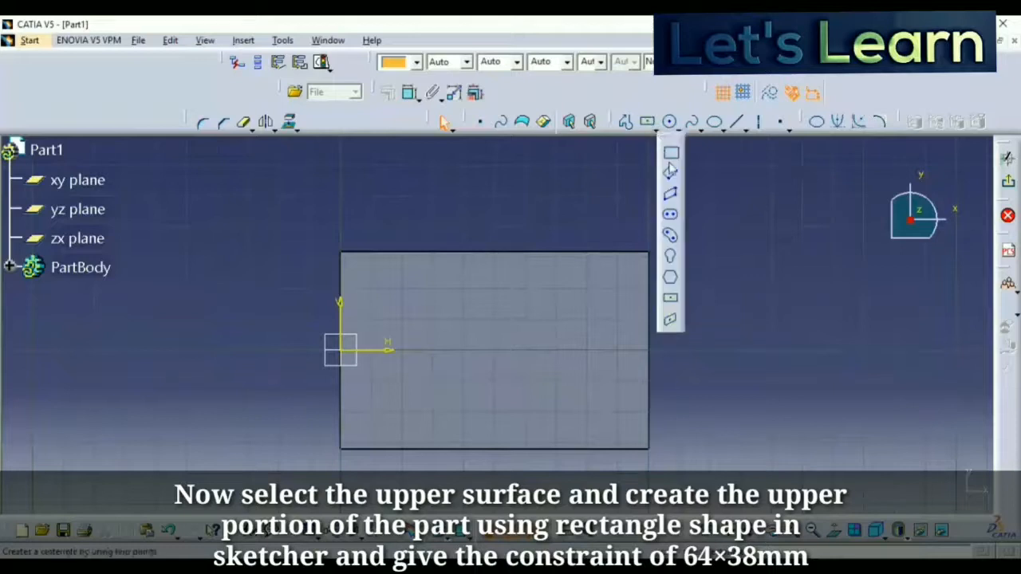
left_click(671, 163)
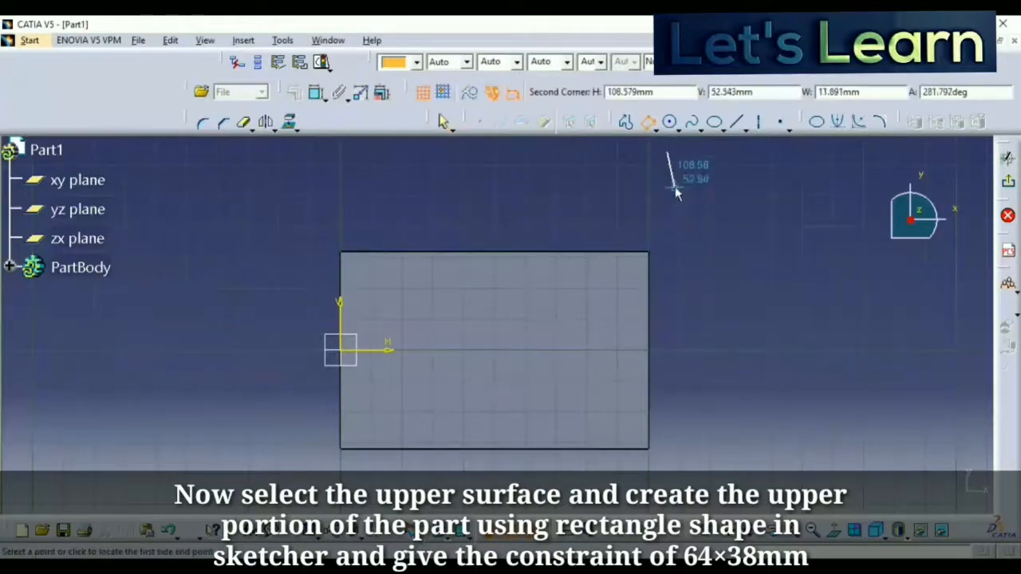
key("Escape")
left_click(655, 132)
left_click(650, 161)
key("Escape")
Project the upper face's long edge parallel to the H axis into the sketch and convert it to a construction element.
left_click(291, 124)
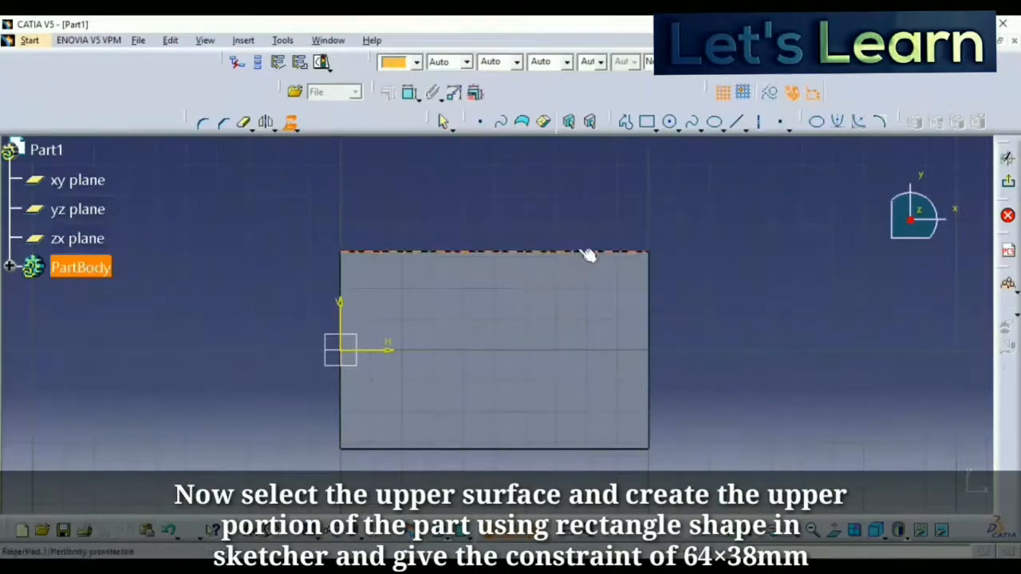
left_click(586, 253)
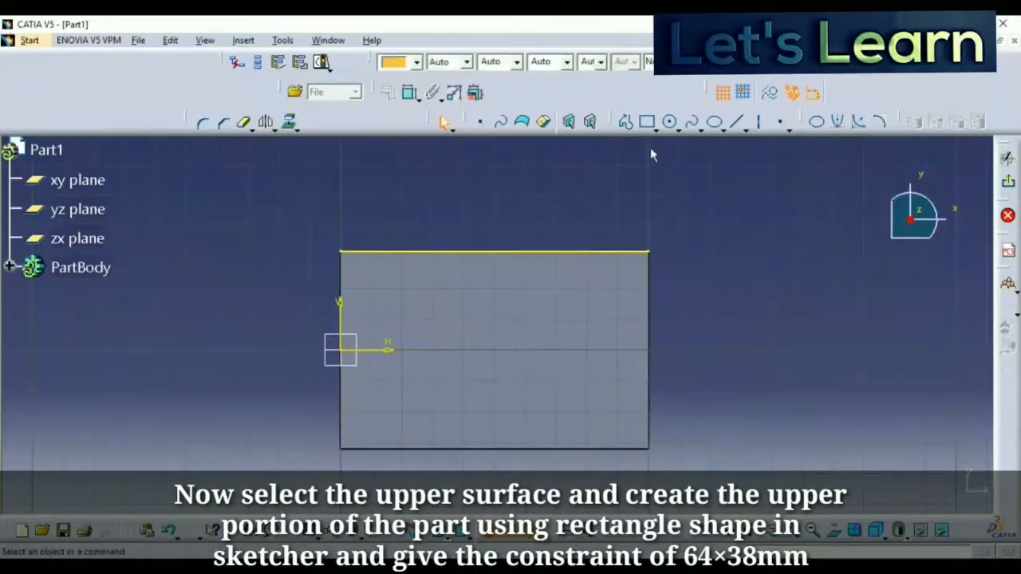
left_click(646, 249)
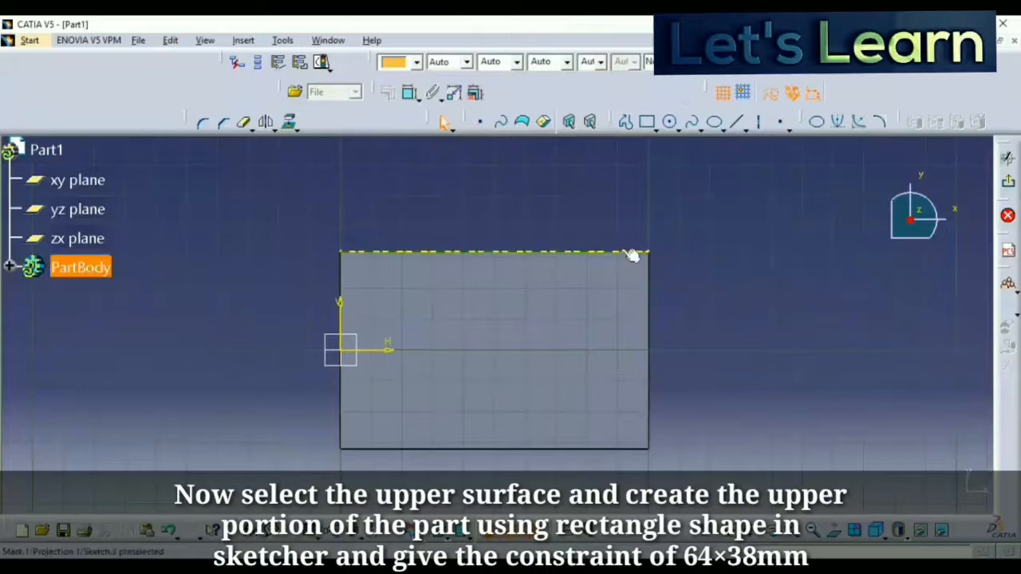
left_click(771, 96)
left_click(766, 238)
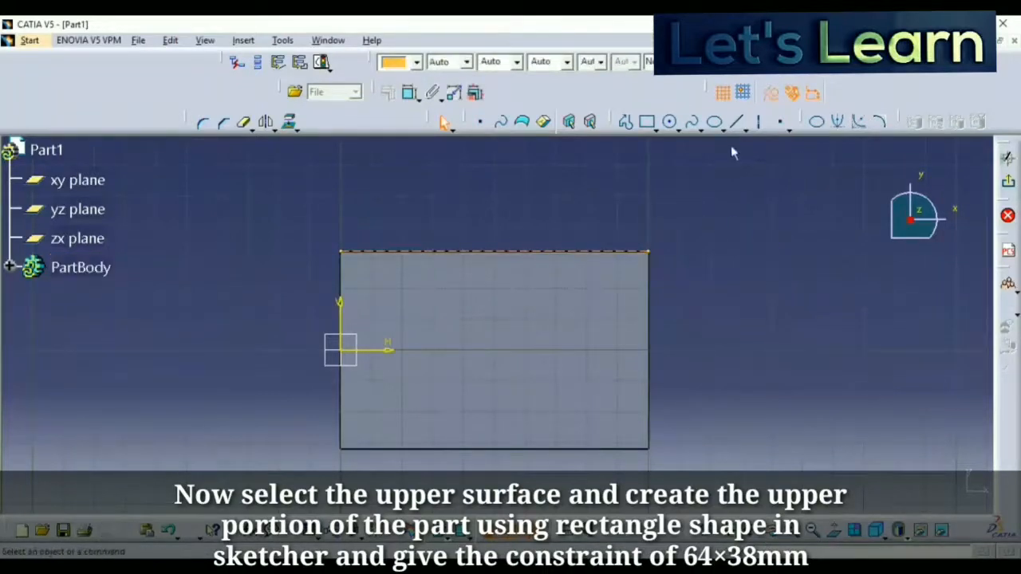
Sketch a rectangle about 36 mm wide from the projected edge's far endpoint to the opposite long edge of the face.
left_click(647, 124)
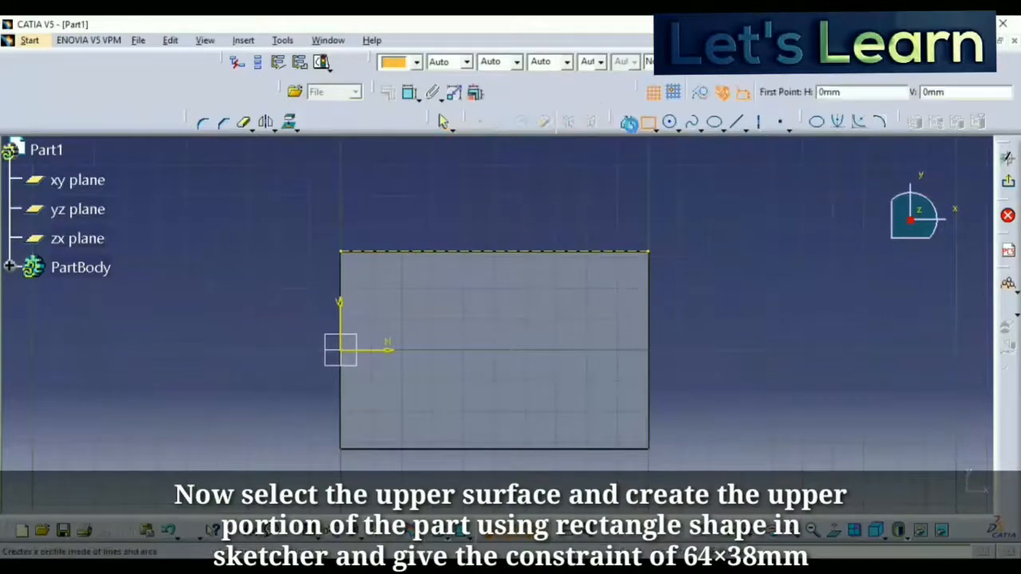
left_click(653, 252)
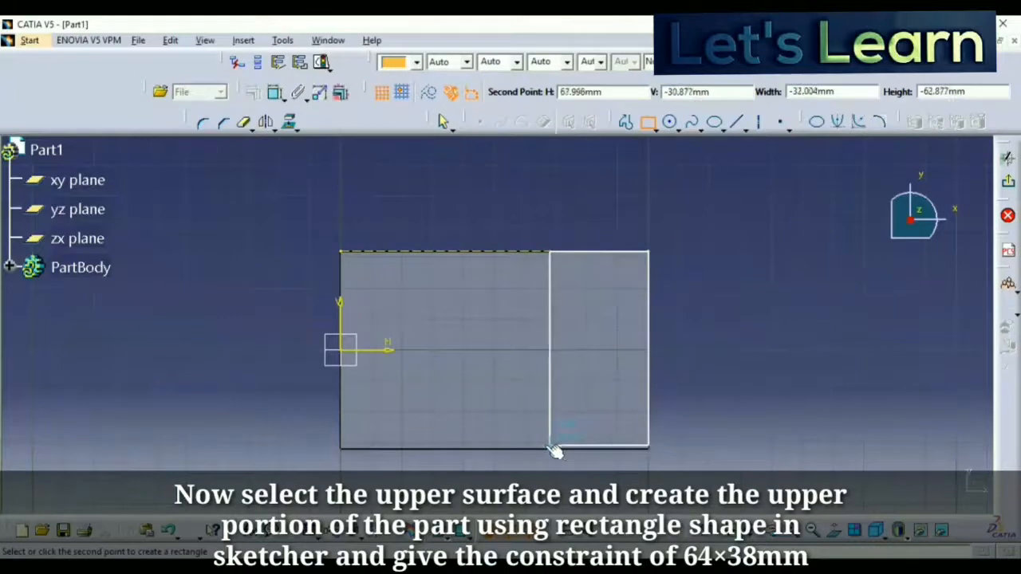
left_click(541, 450)
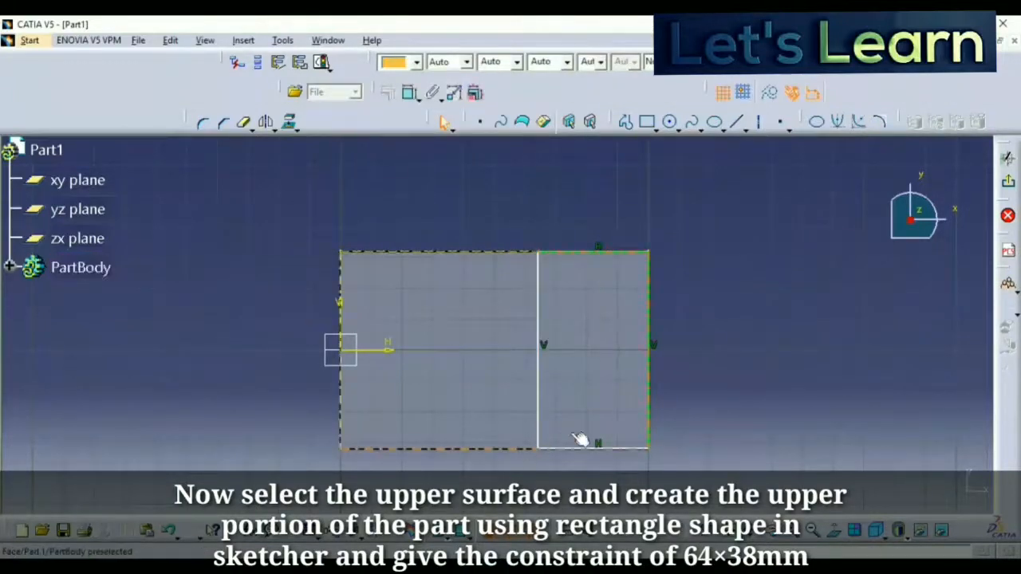
Dimension the rectangle's outer vertical edge and set its length to 64 mm.
left_click(652, 319)
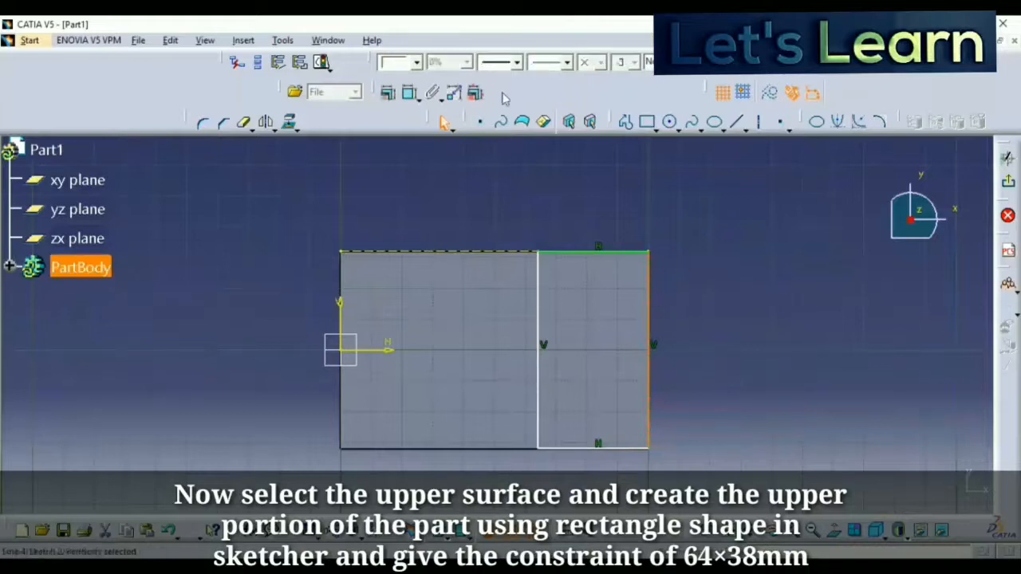
left_click(410, 94)
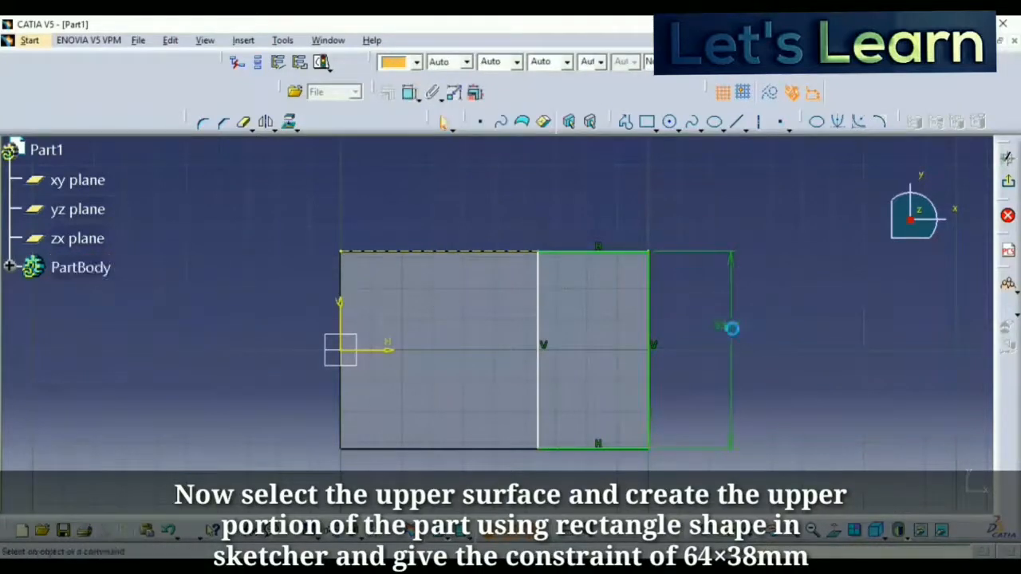
double_click(734, 330)
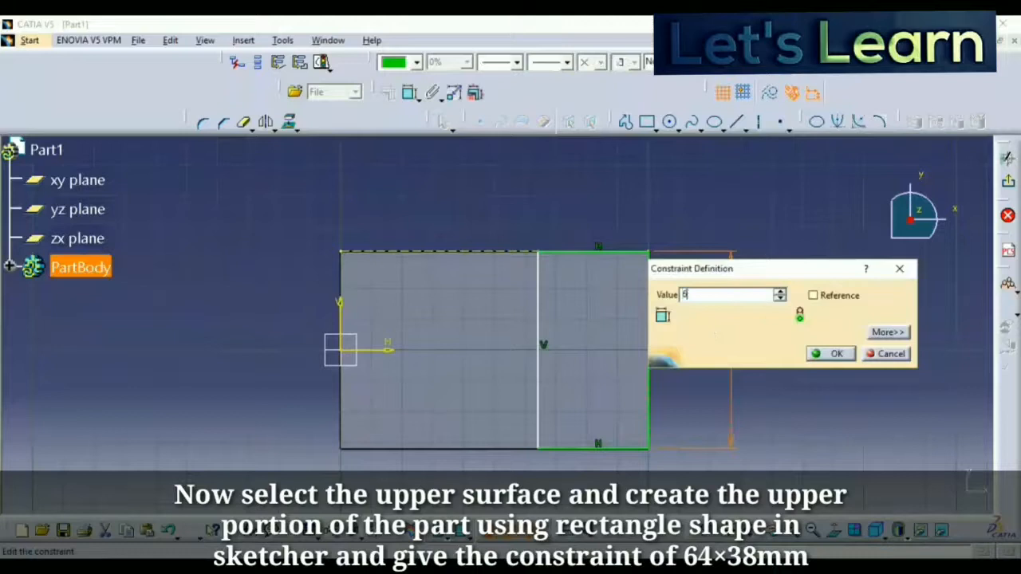
key("Return")
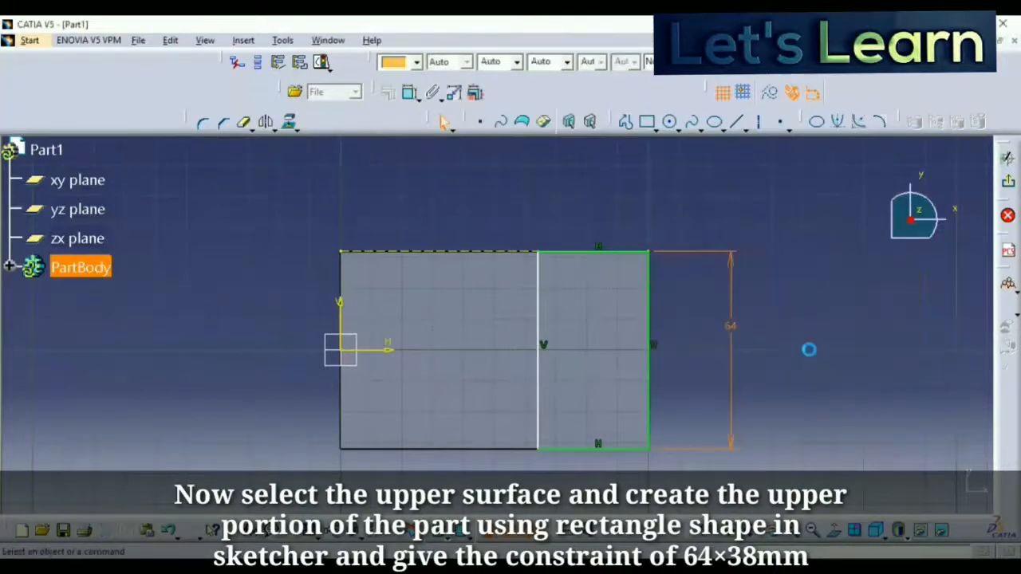
Check the reference drawing, dimension the rectangle's lower edge and set its width to 38 mm.
left_click(548, 398)
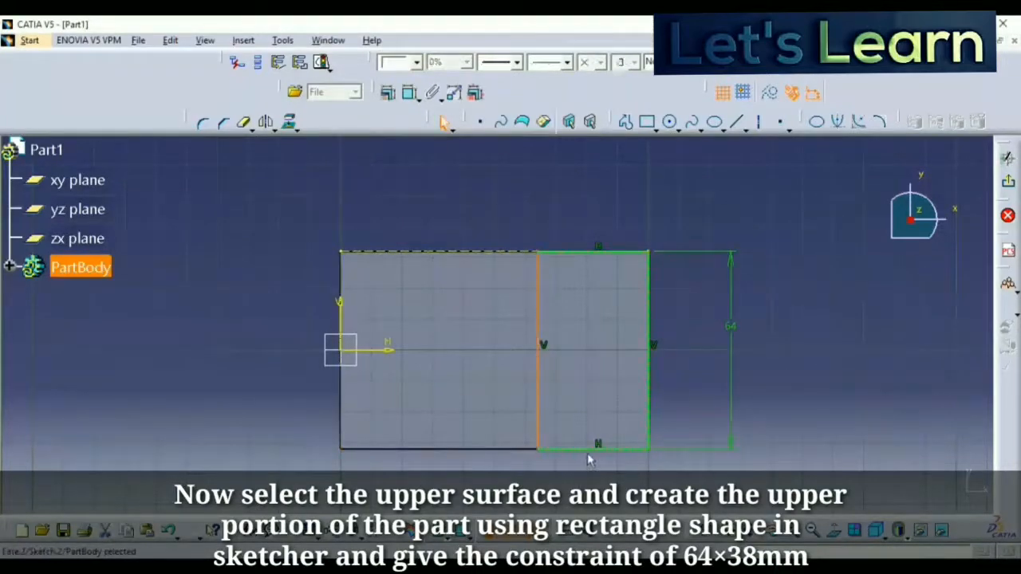
left_click(595, 450)
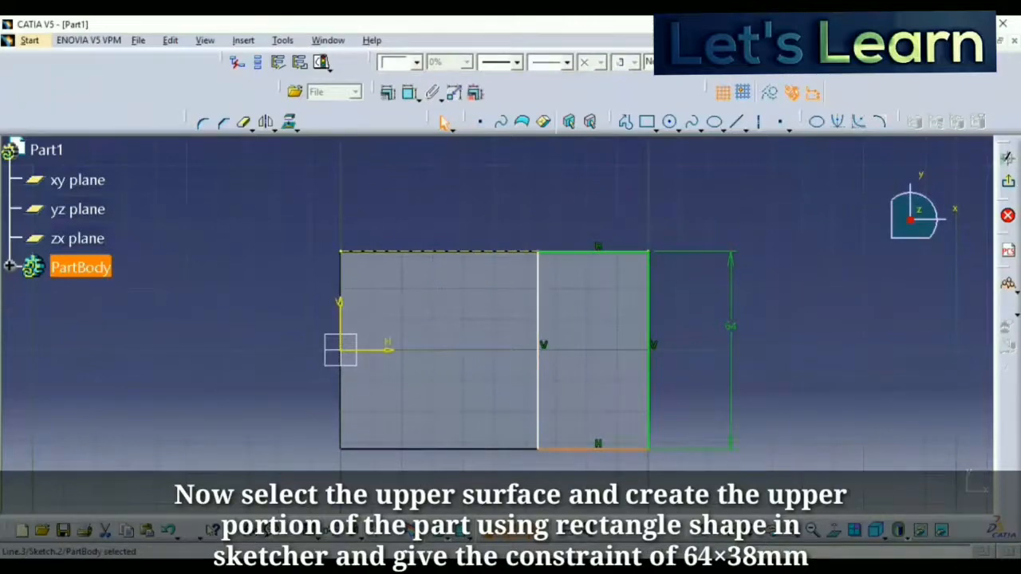
key("alt+Tab")
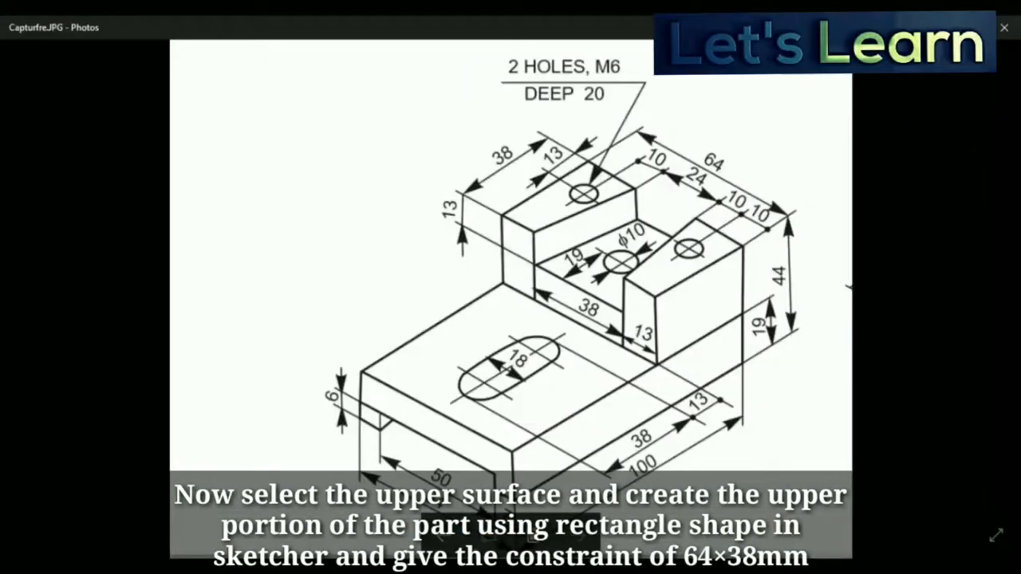
key("alt+Tab")
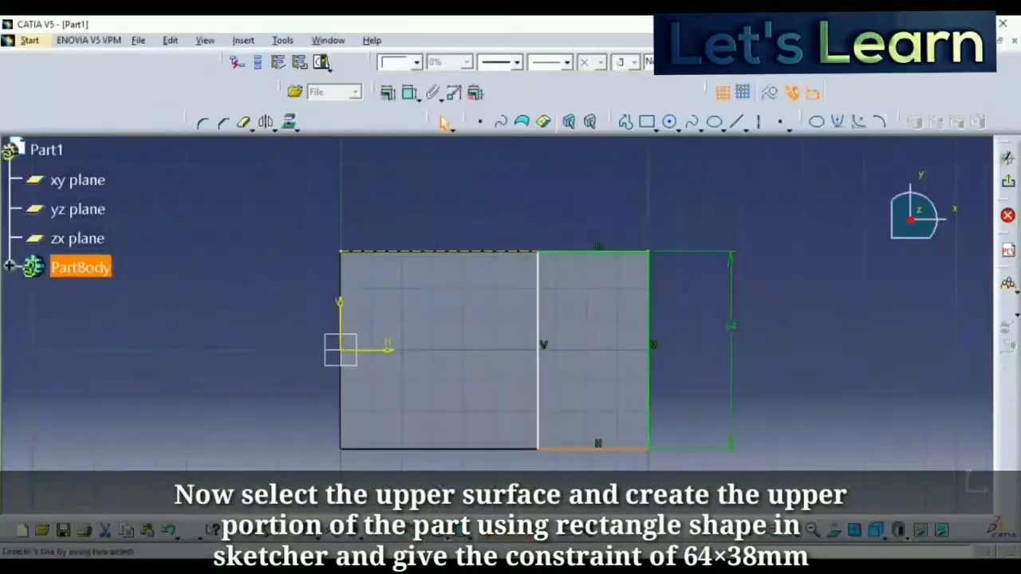
left_click(412, 96)
left_click(613, 170)
double_click(608, 169)
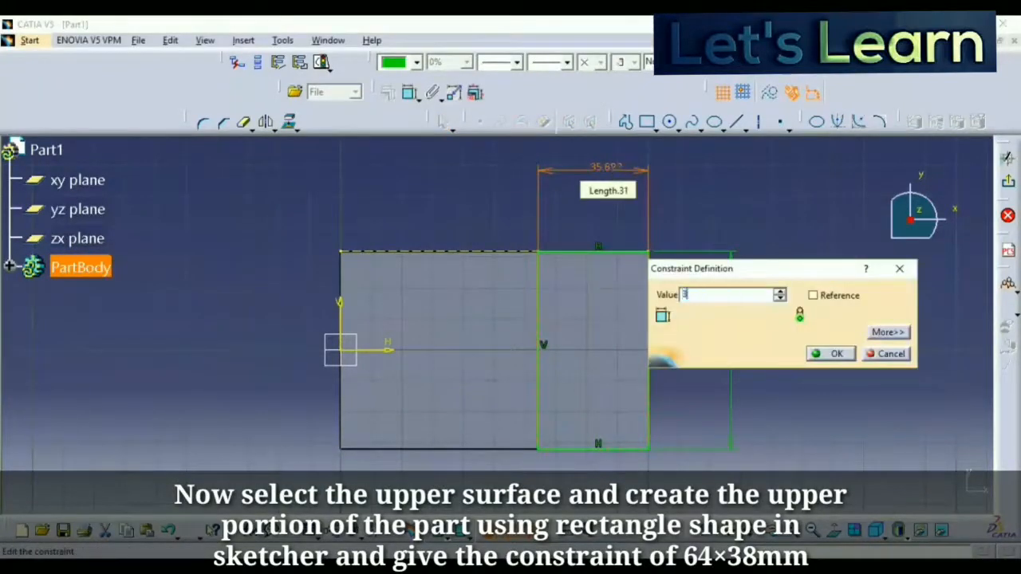
key("Return")
left_click(902, 332)
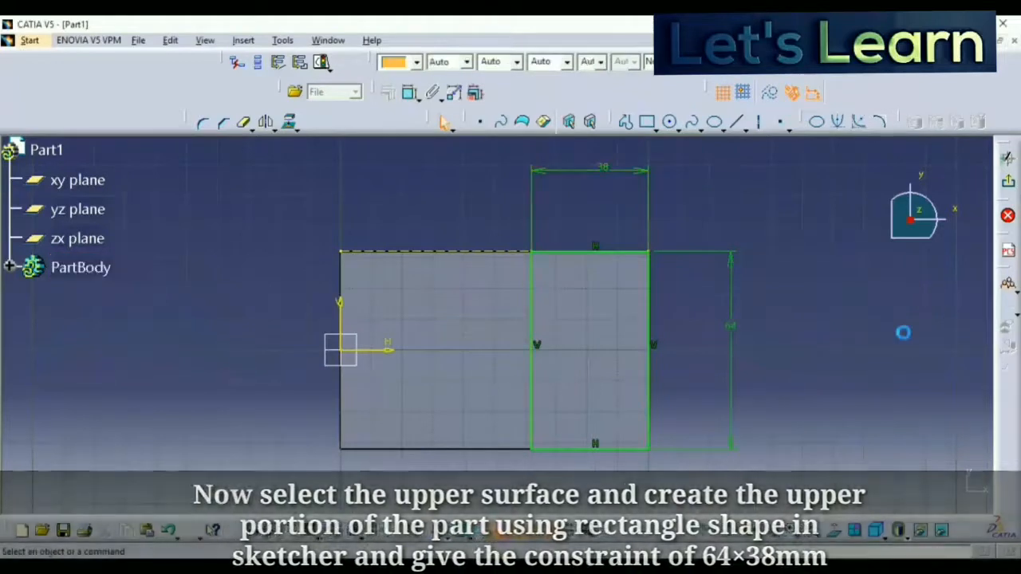
Exit the sketch and pad the 64 × 38 mm rectangle upward with a length of 44-19 mm.
left_click(1009, 182)
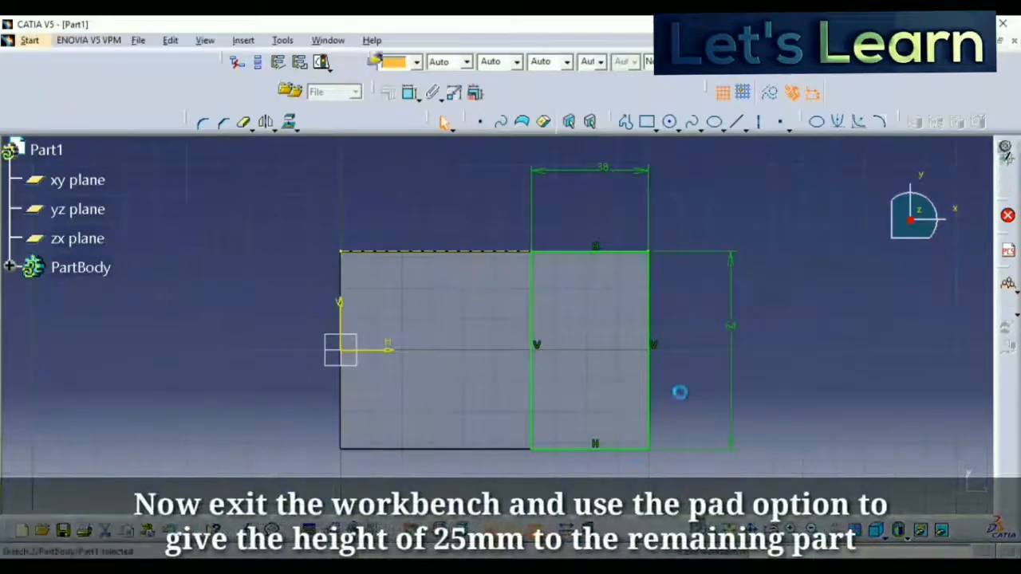
middle_click_drag(547, 470, 520, 322)
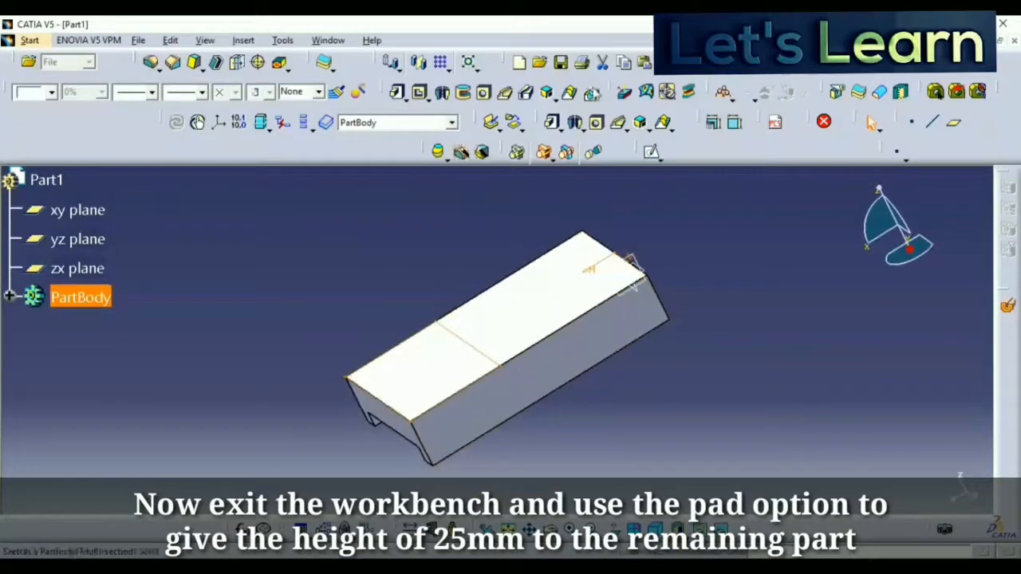
left_click(397, 92)
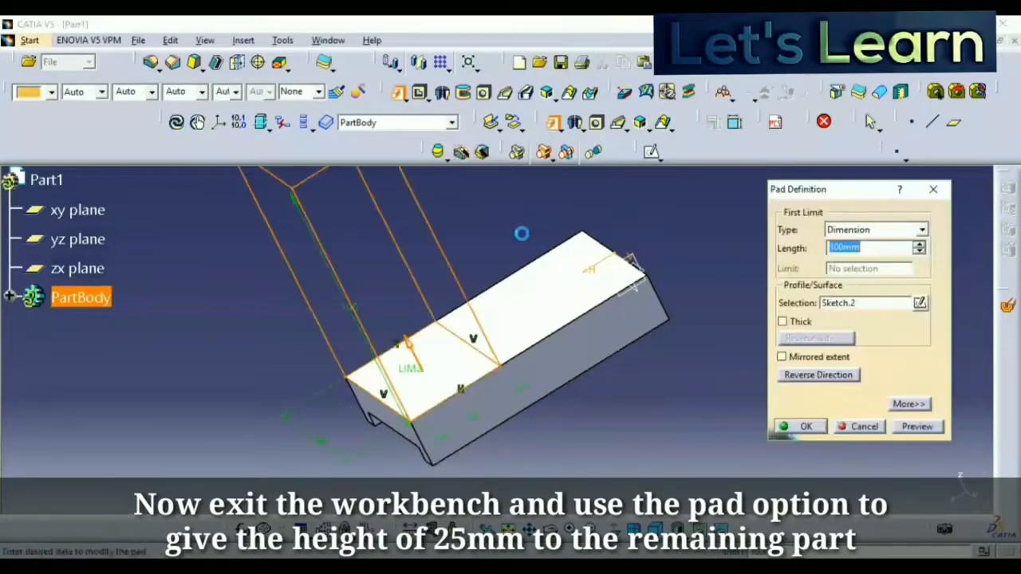
left_click(418, 567)
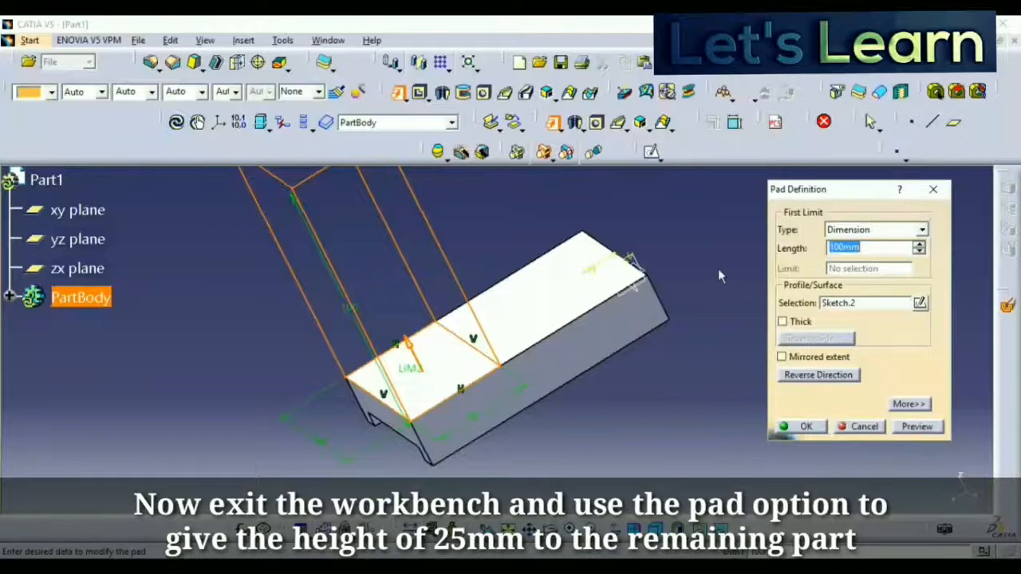
type("44-19")
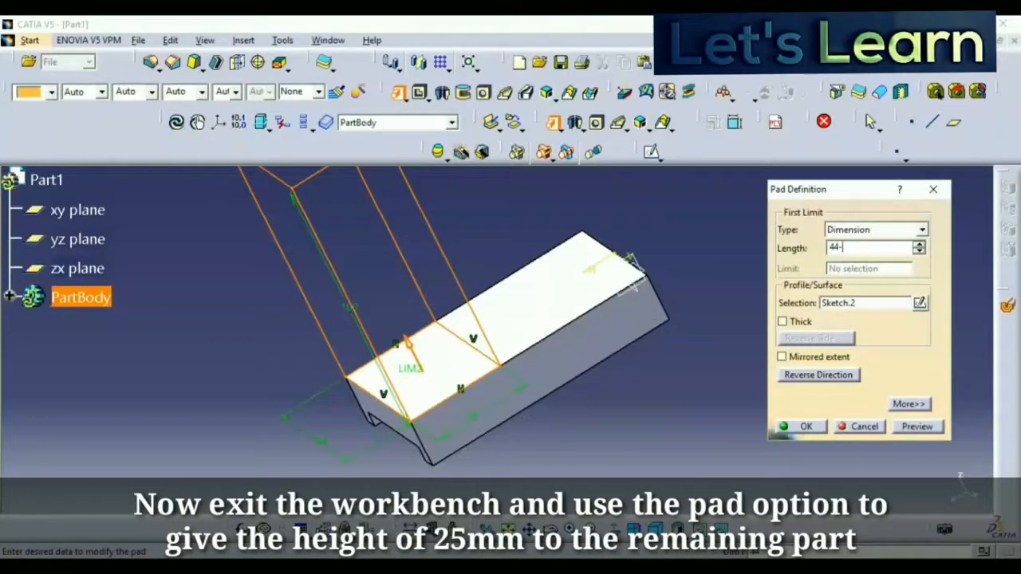
left_click(804, 427)
left_click(655, 362)
Start a sketch on the raised block's top face, project its inner and outer 64 mm edges, and check the reference drawing.
middle_click_drag(460, 252, 531, 259)
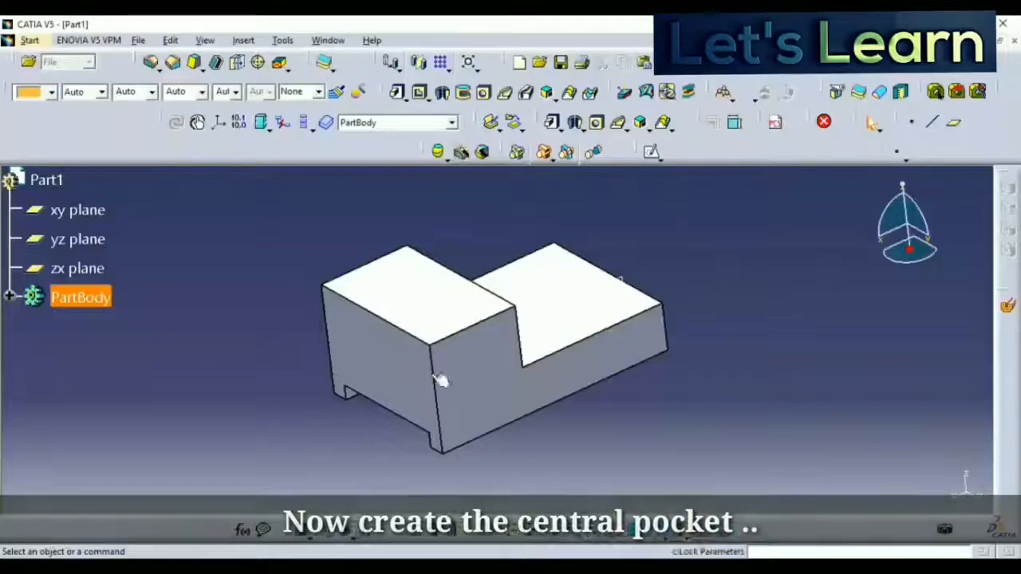
left_click(449, 283)
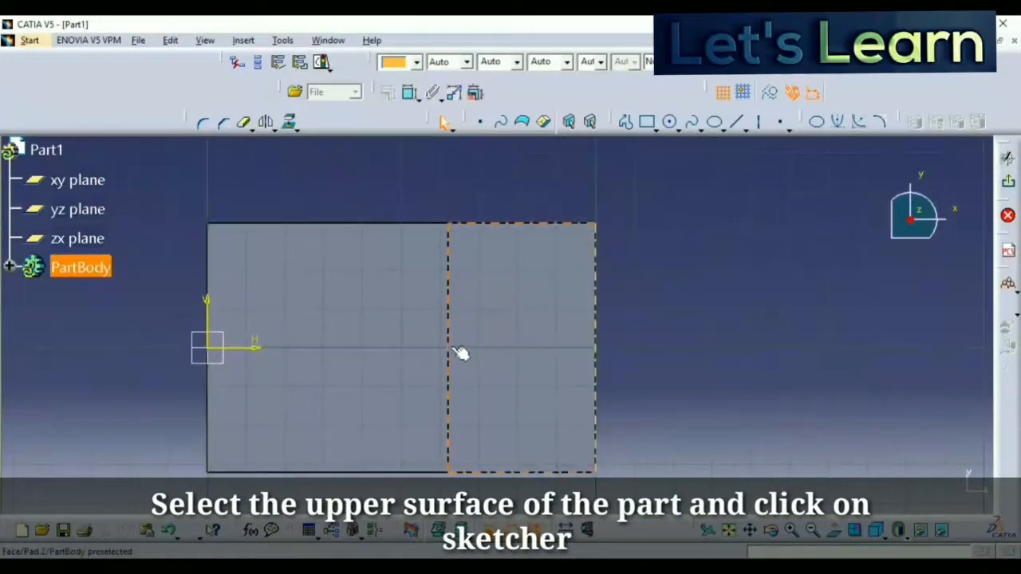
left_click(450, 347)
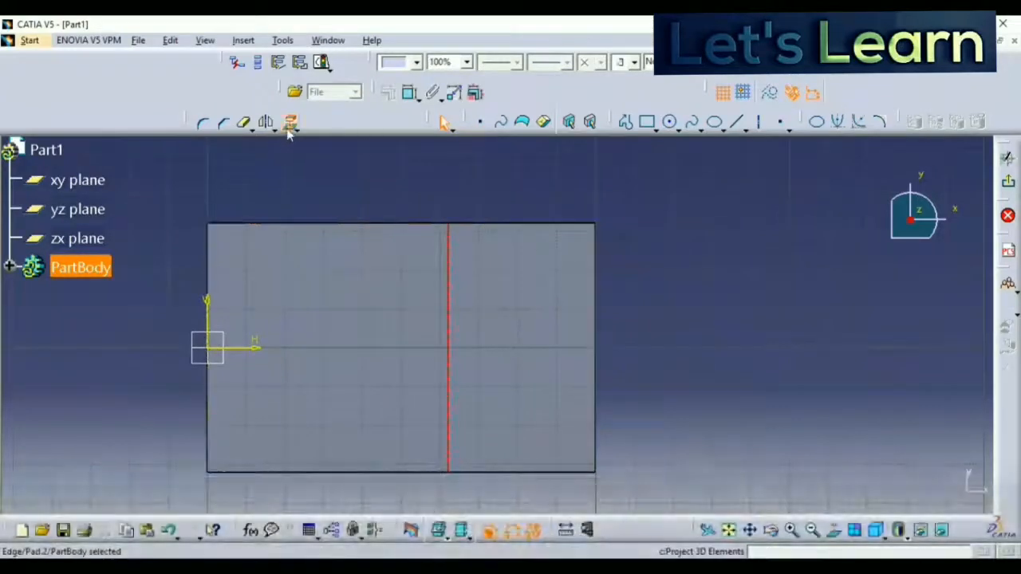
left_click(288, 130)
left_click(595, 338)
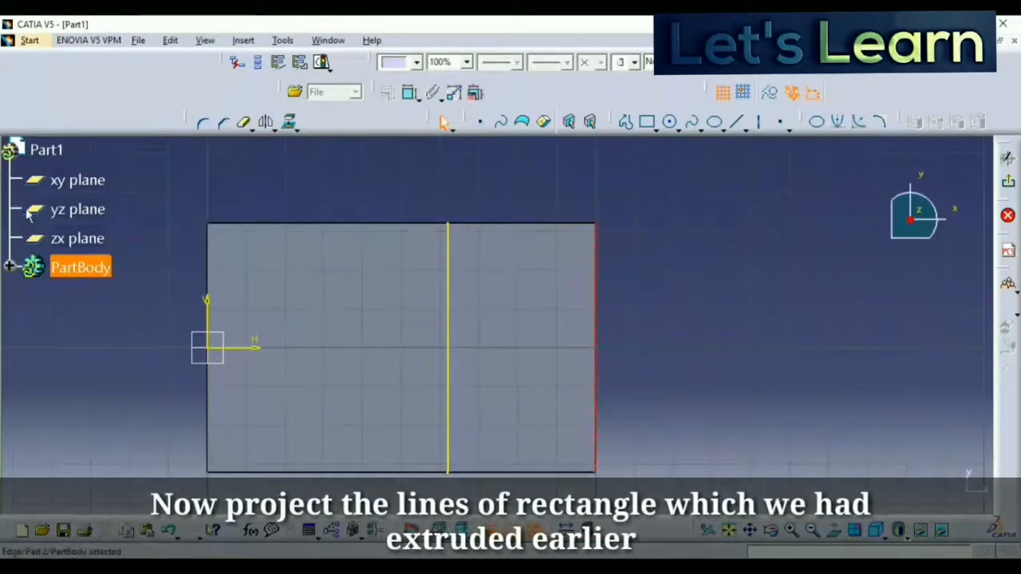
left_click(289, 125)
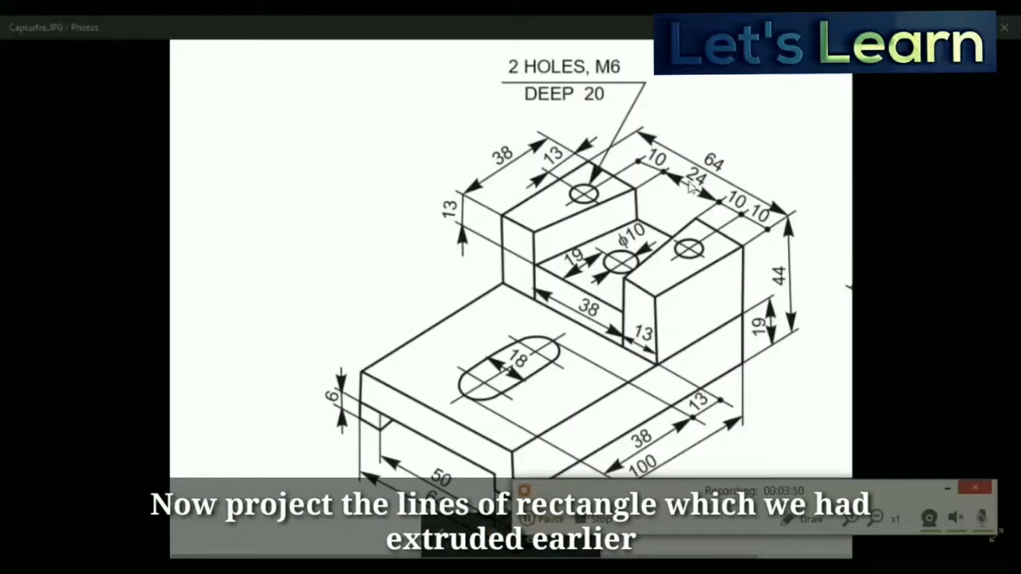
left_click(945, 492)
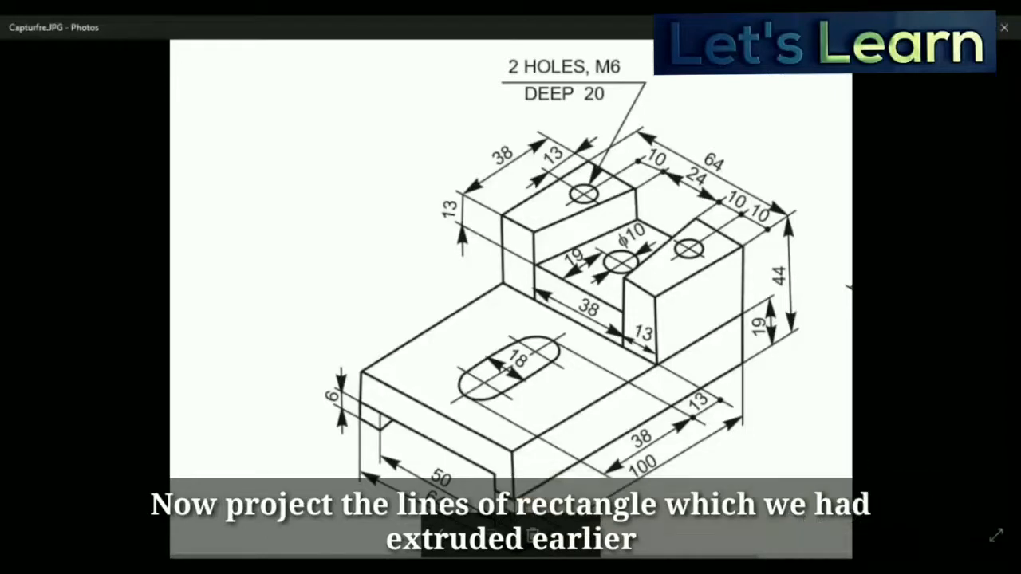
key("alt+Tab")
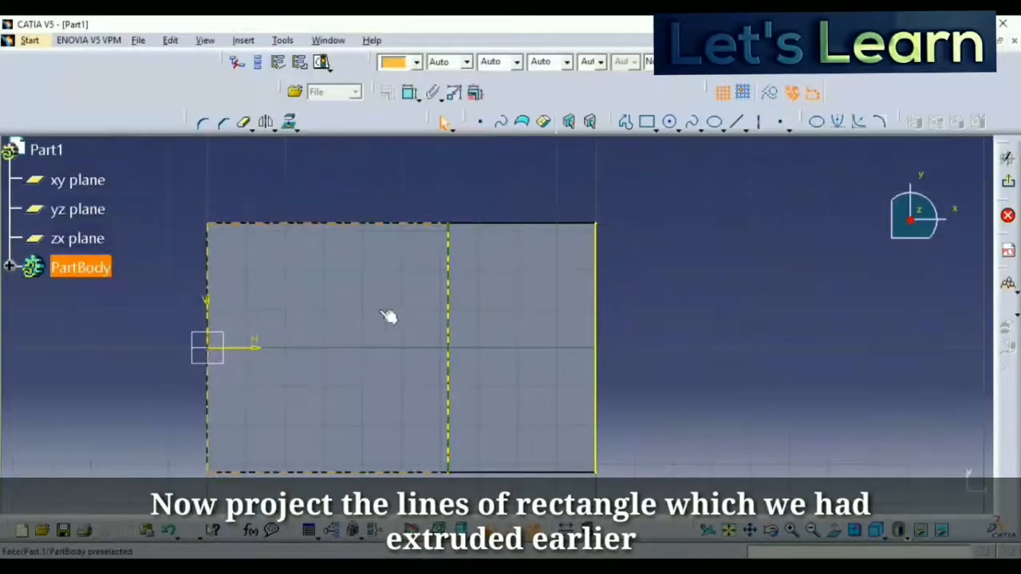
left_click(456, 337)
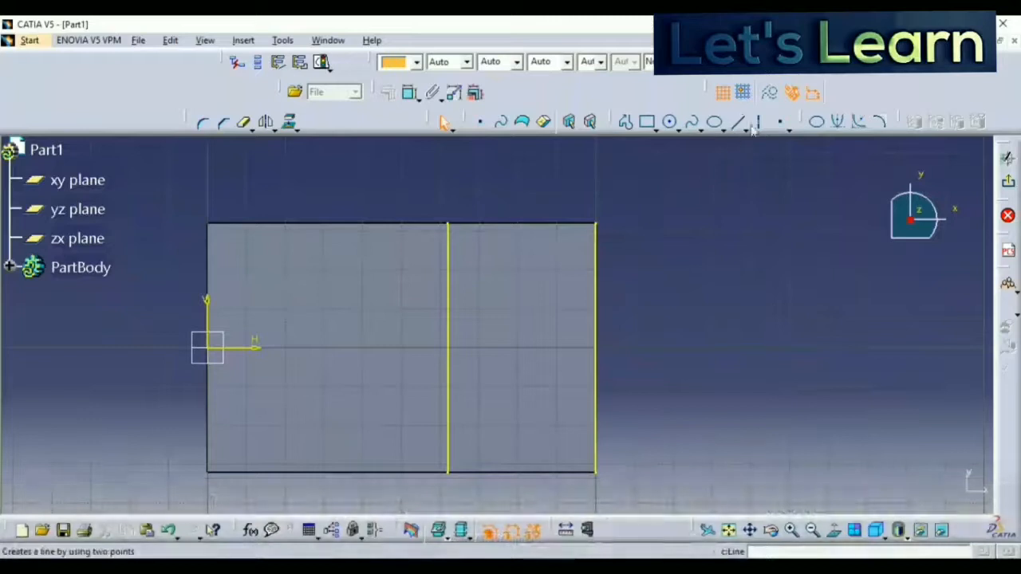
Draw a horizontal construction axis through the sketch origin, extending past both ends of the part.
left_click(759, 123)
left_click(145, 347)
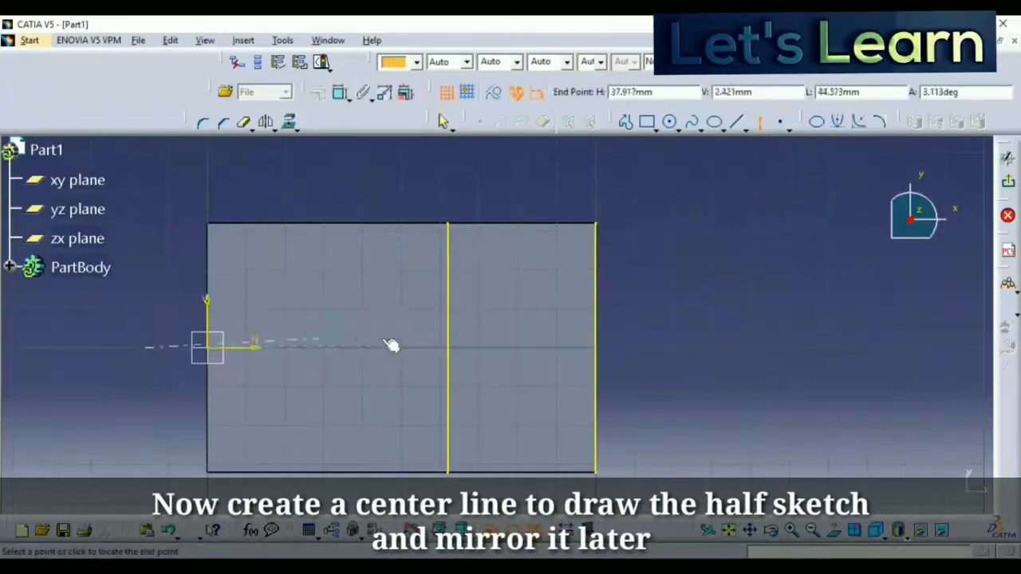
left_click(658, 347)
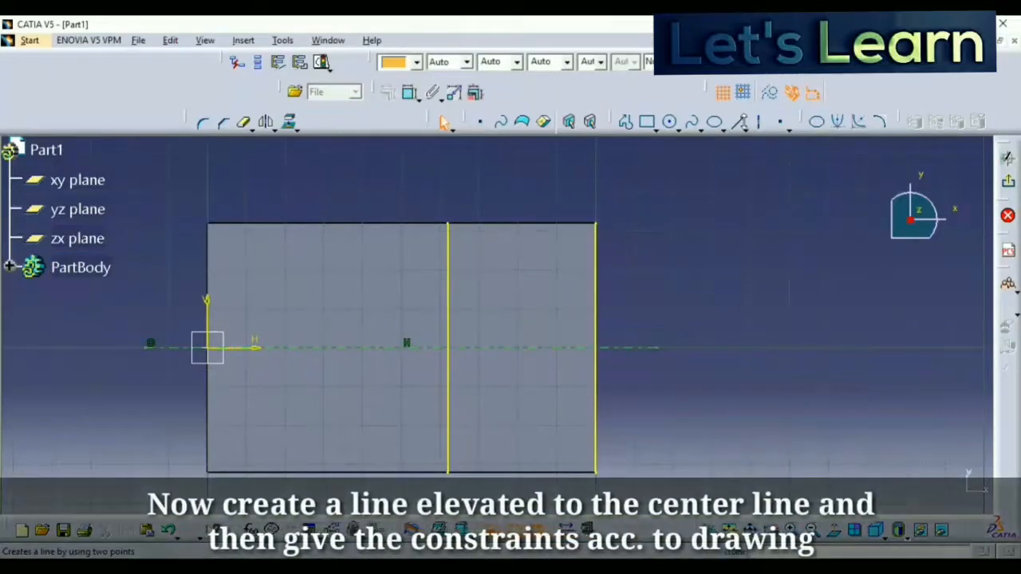
Draw a sloped line above the axis, joining the projected inner edge to the projected outer edge of the raised block.
left_click(739, 121)
left_click(450, 305)
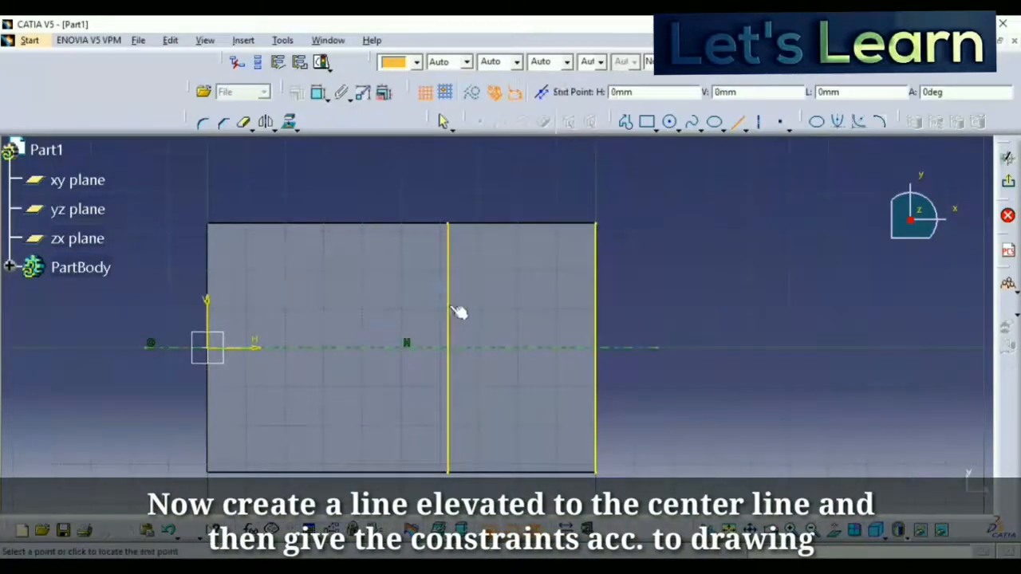
left_click(598, 275)
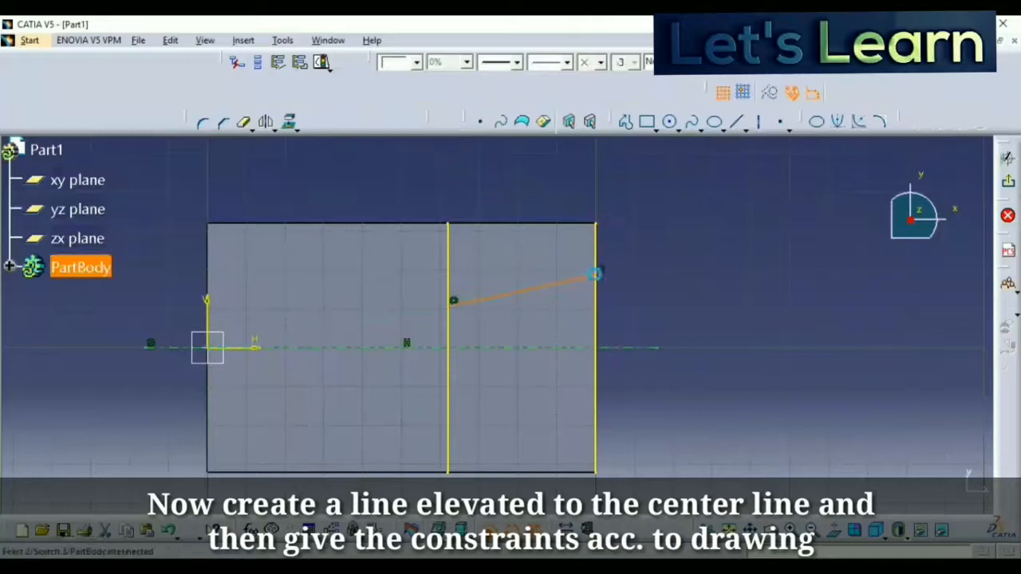
left_click(659, 287)
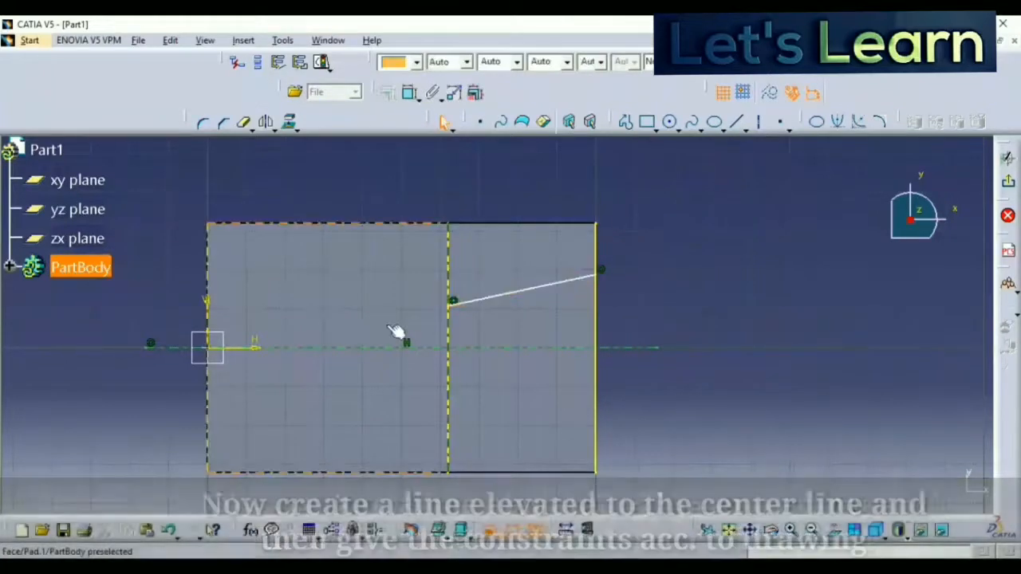
Quick-trim the portions of both projected edges that lie above the sloped line.
left_click(245, 124)
left_click(447, 268)
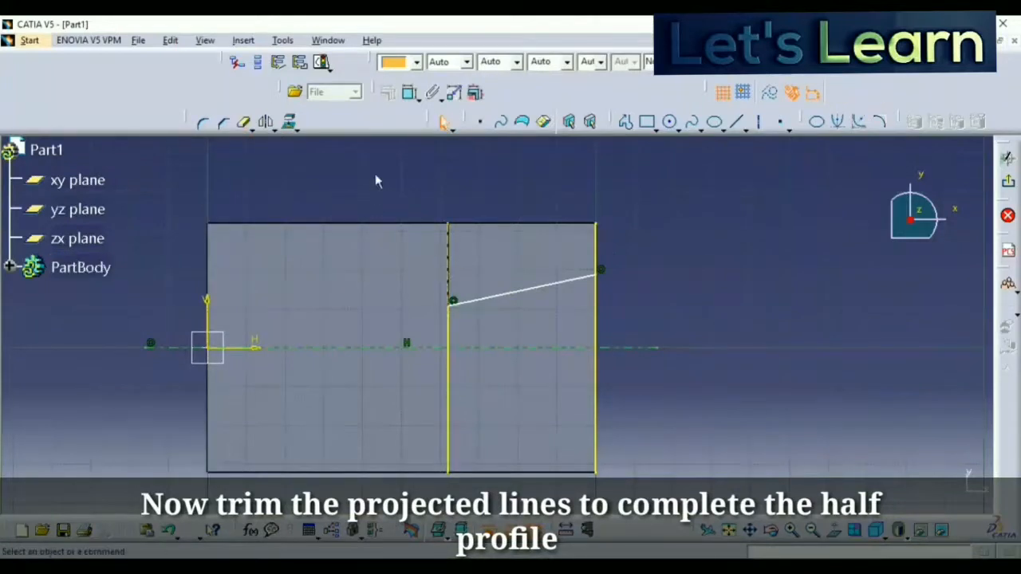
left_click(597, 245)
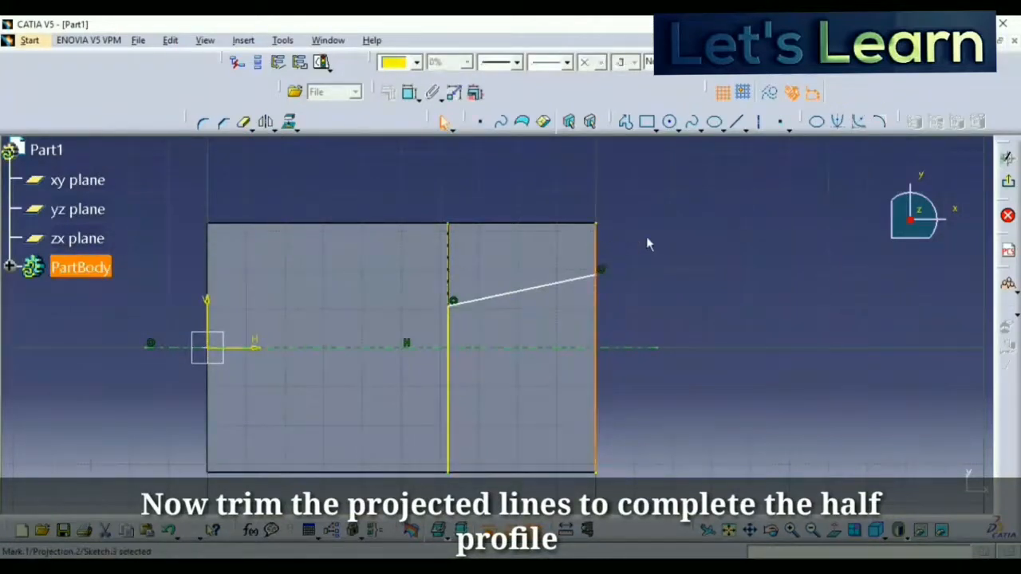
left_click(248, 126)
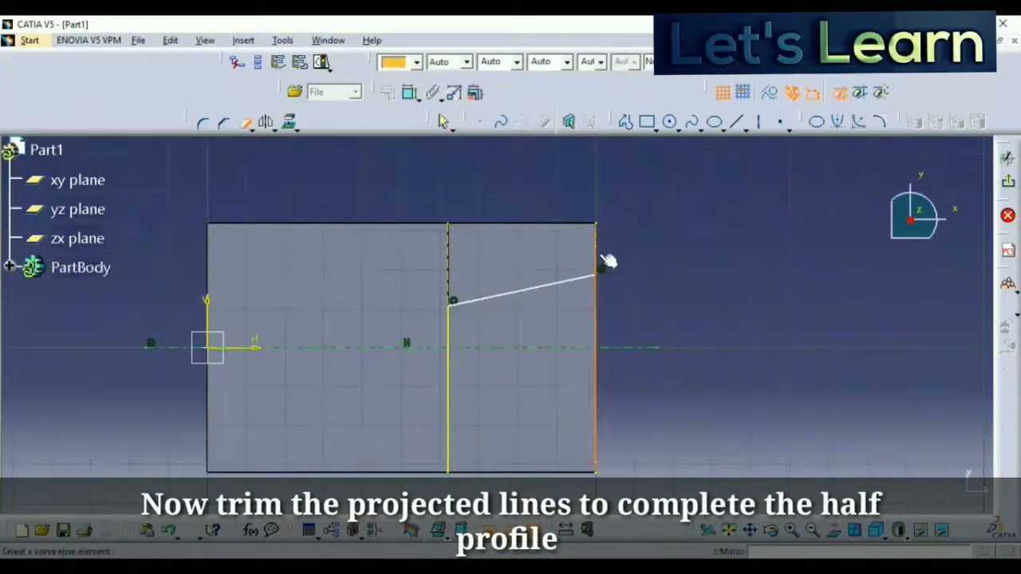
left_click(603, 255)
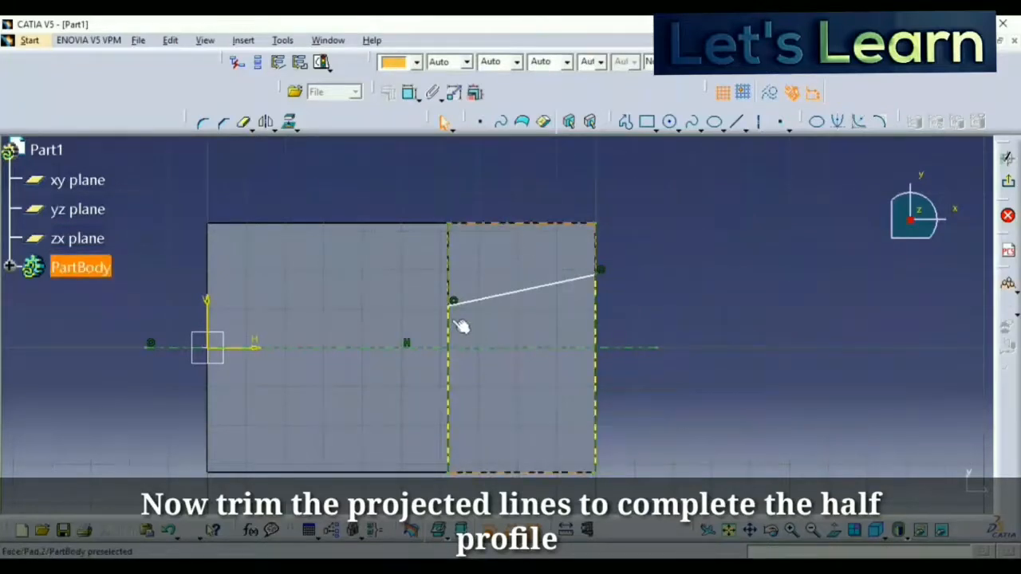
Dimension the sloped line's inner endpoint from the horizontal axis and set the distance to half of 38 mm (19 mm).
left_click(463, 350)
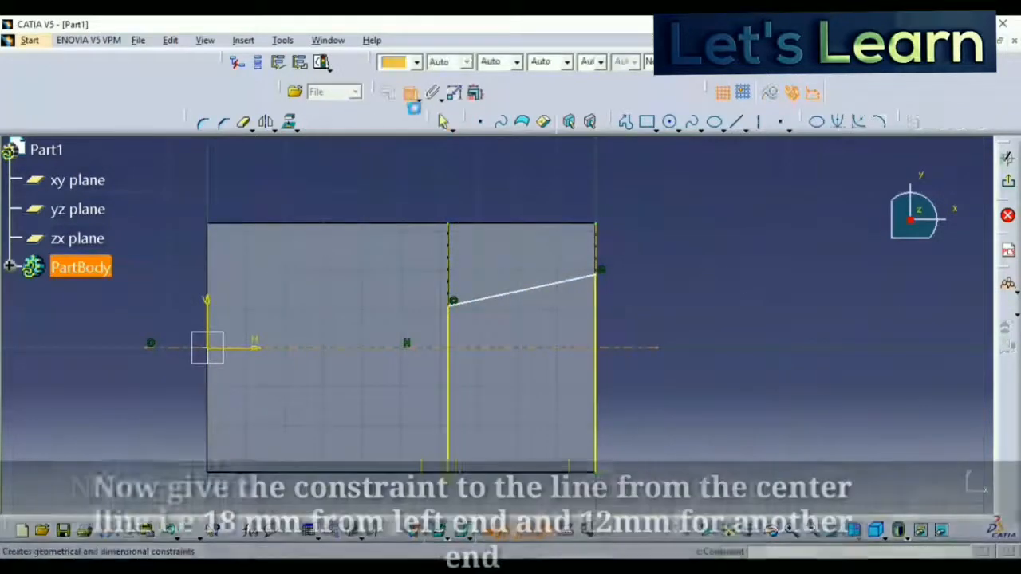
left_click(453, 301)
left_click(716, 273)
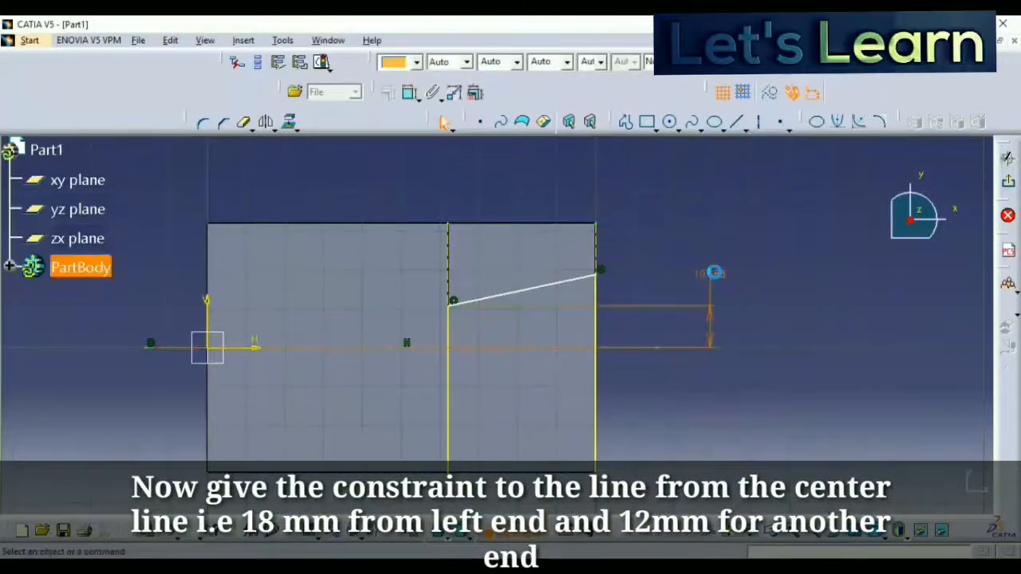
double_click(714, 272)
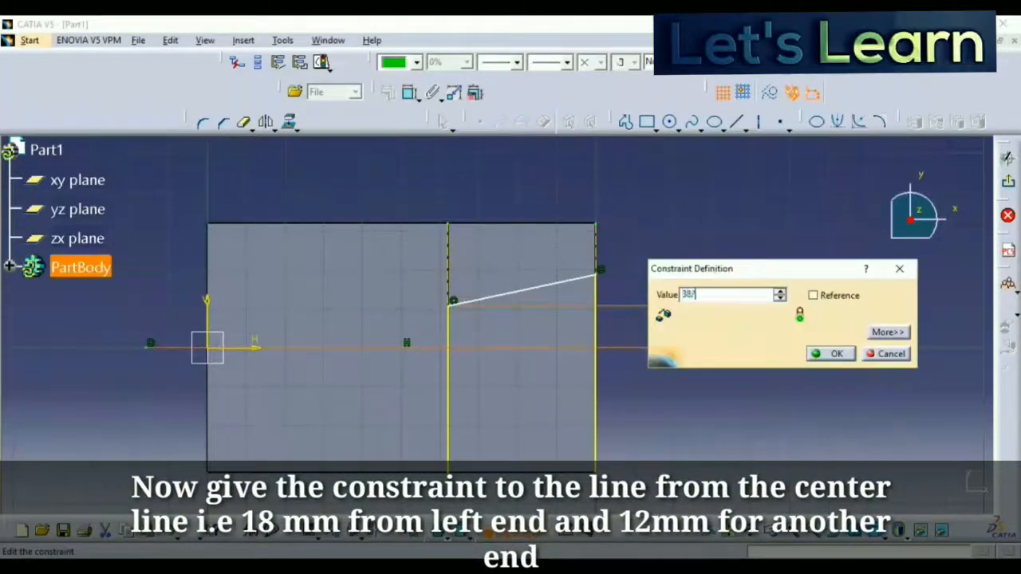
key("Return")
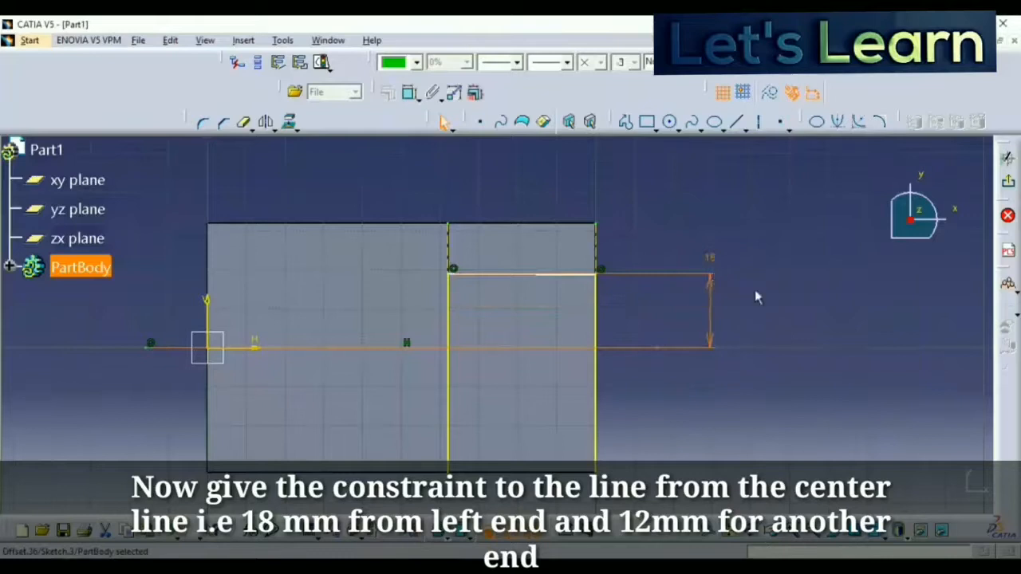
Dimension the distance from the sloped line's outer endpoint to the horizontal axis.
left_click(605, 278)
left_click(619, 351, "ctrl")
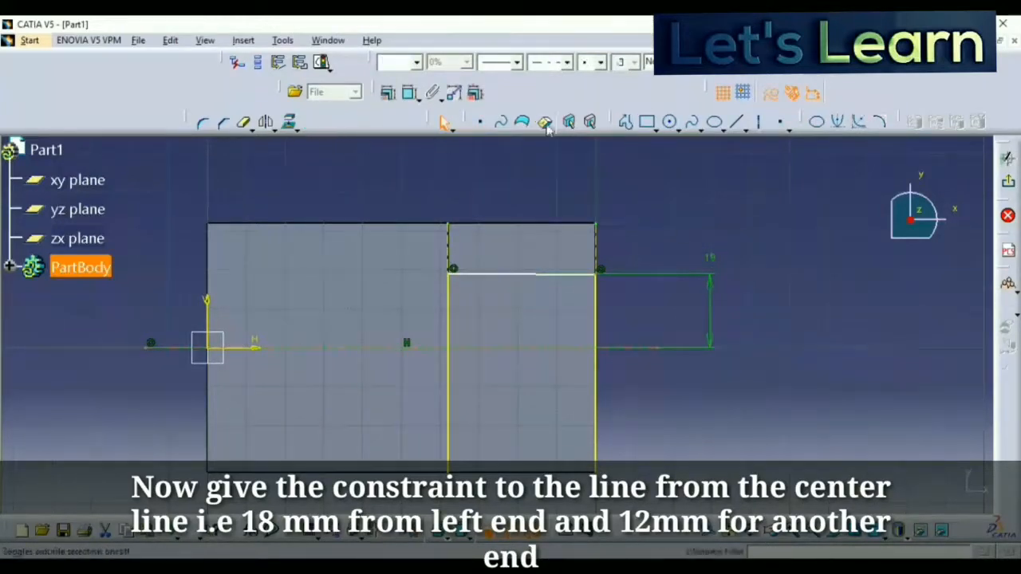
left_click(408, 92)
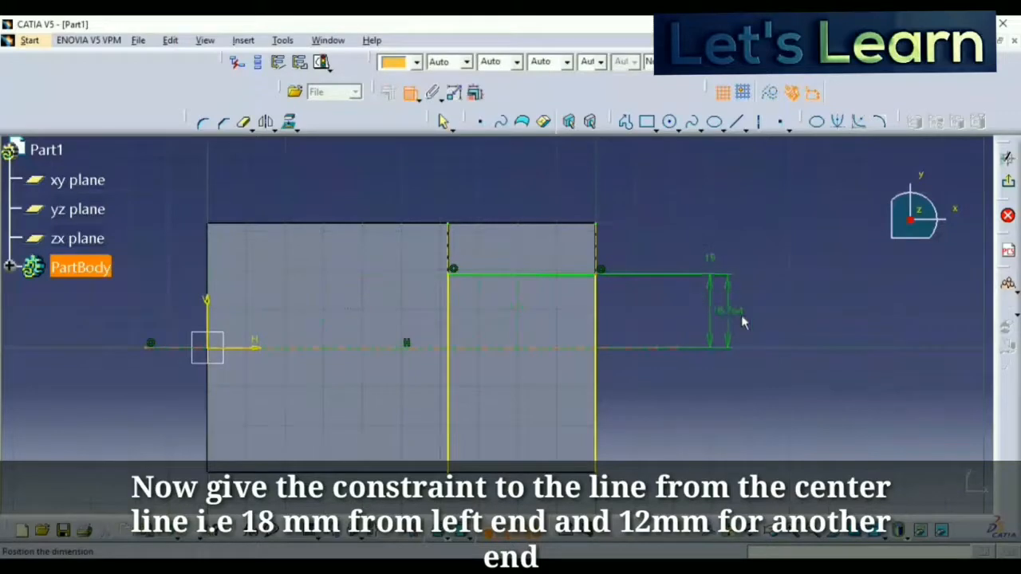
left_click(782, 315)
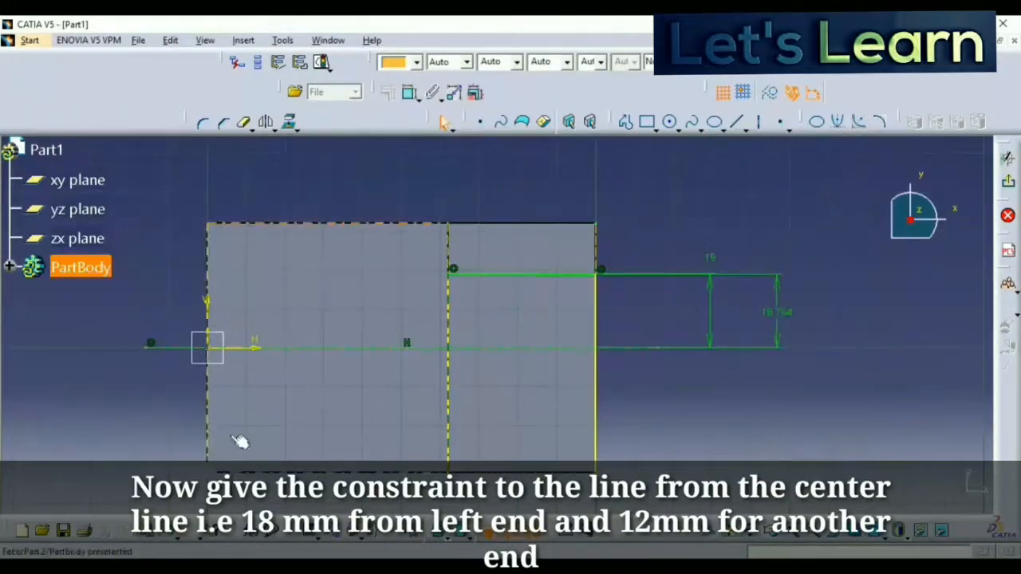
Check the reference drawing and set the outer endpoint's distance from the axis to 12 mm.
left_click(191, 567)
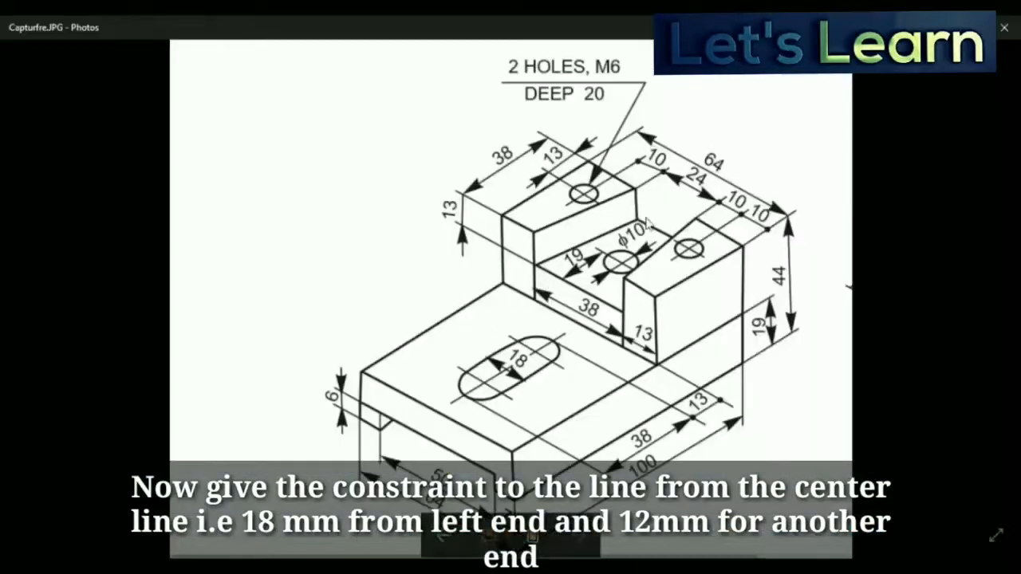
key("alt+Tab")
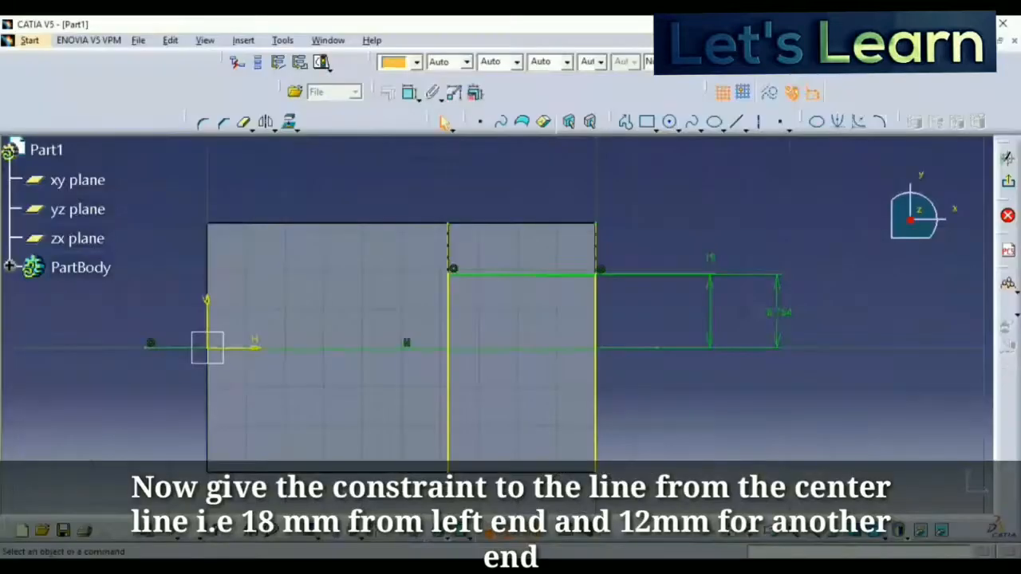
double_click(782, 319)
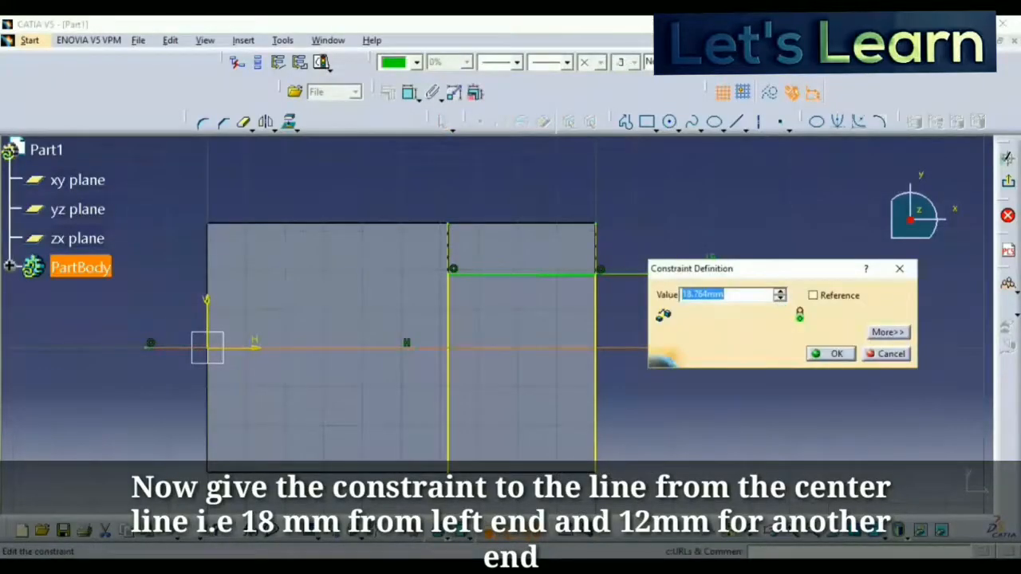
key("alt+Tab")
key("super+d")
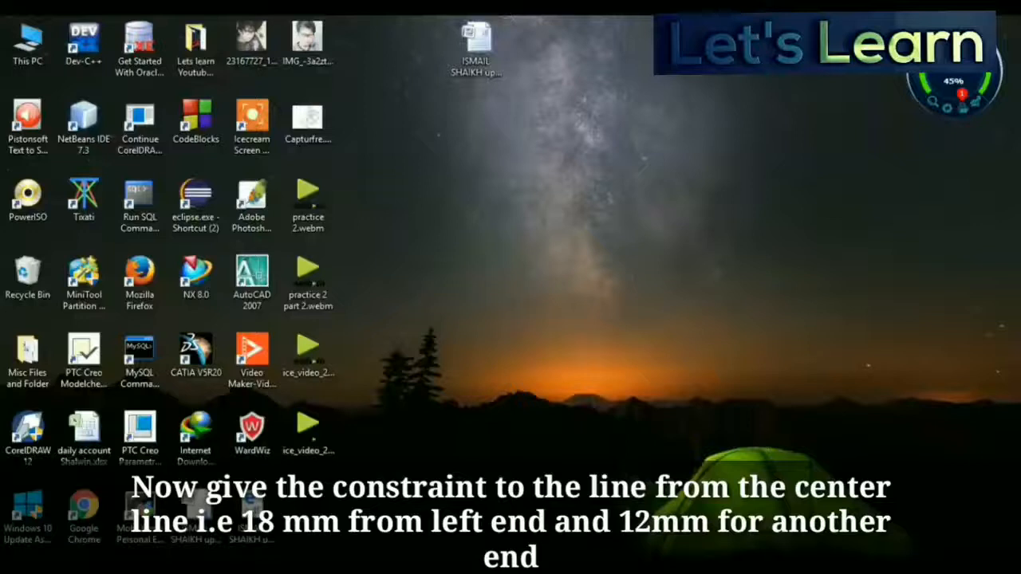
key("alt+Tab")
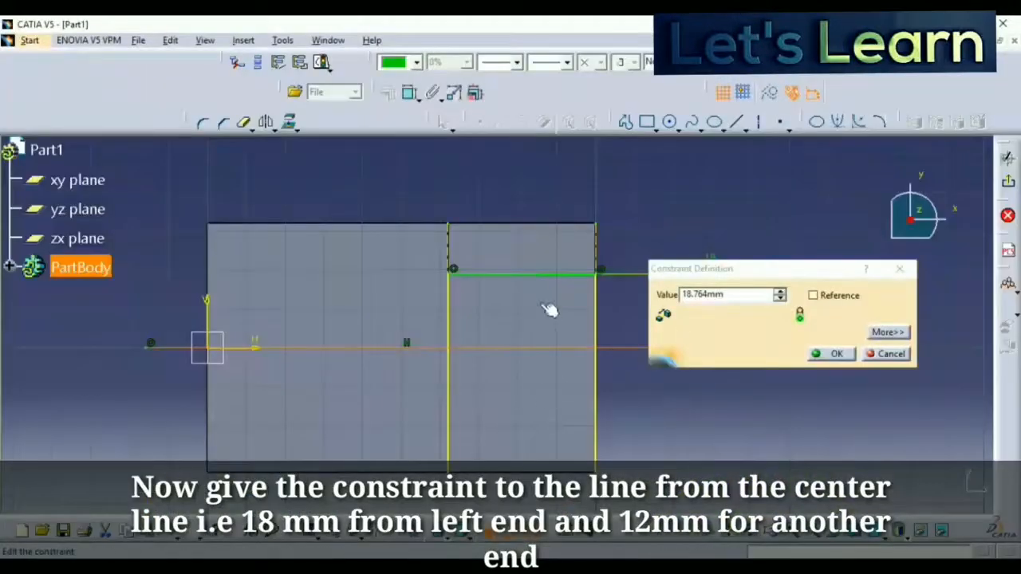
left_click(727, 293)
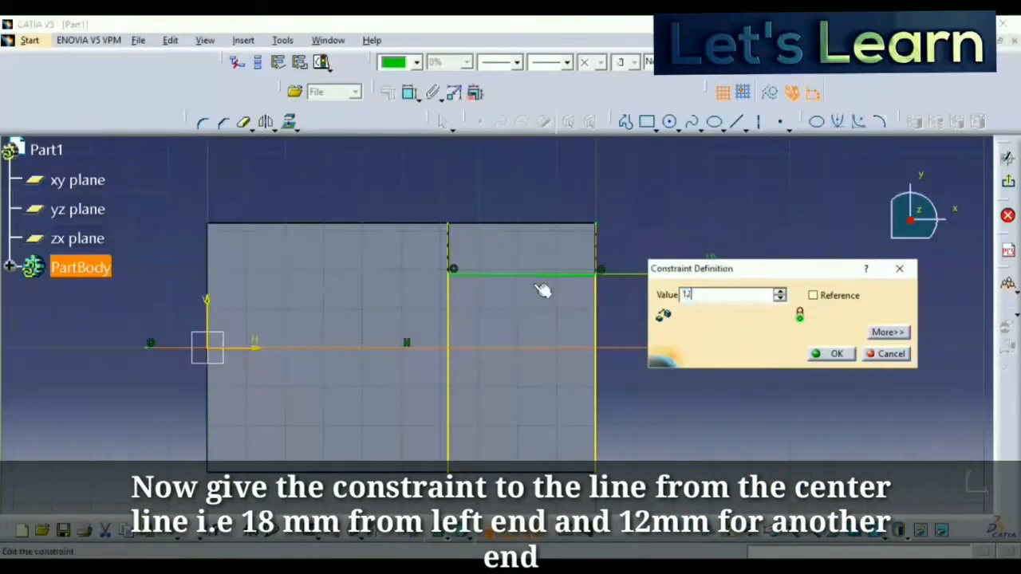
left_click(832, 353)
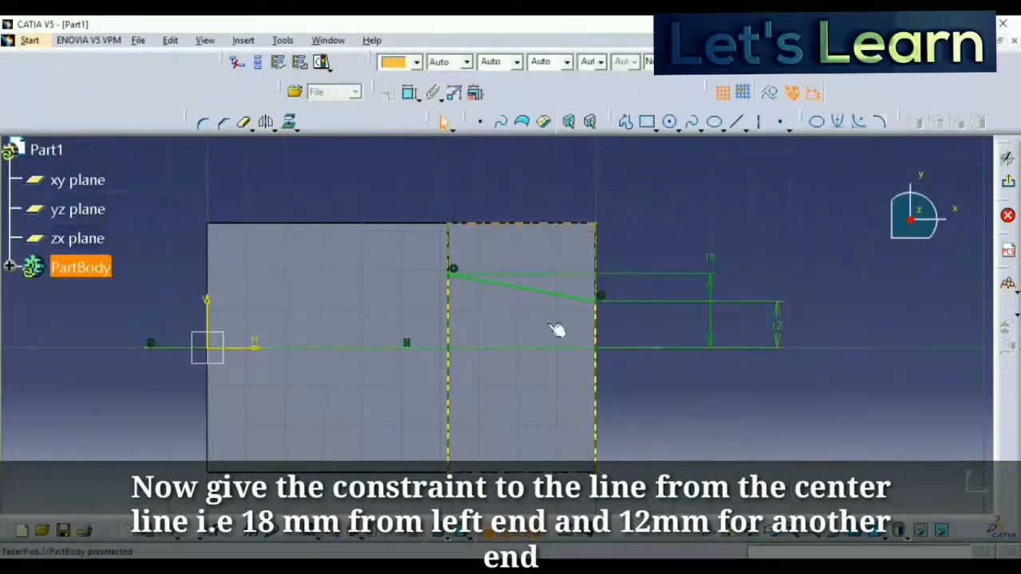
Quick-trim the portions of both projected edges that lie below the horizontal axis.
left_click(245, 123)
left_click(452, 382)
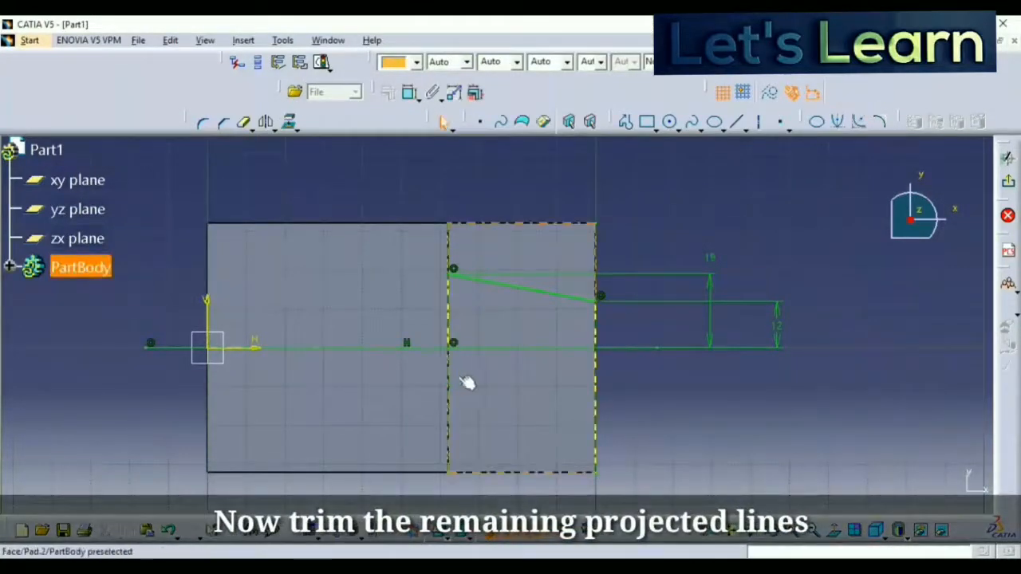
left_click(239, 124)
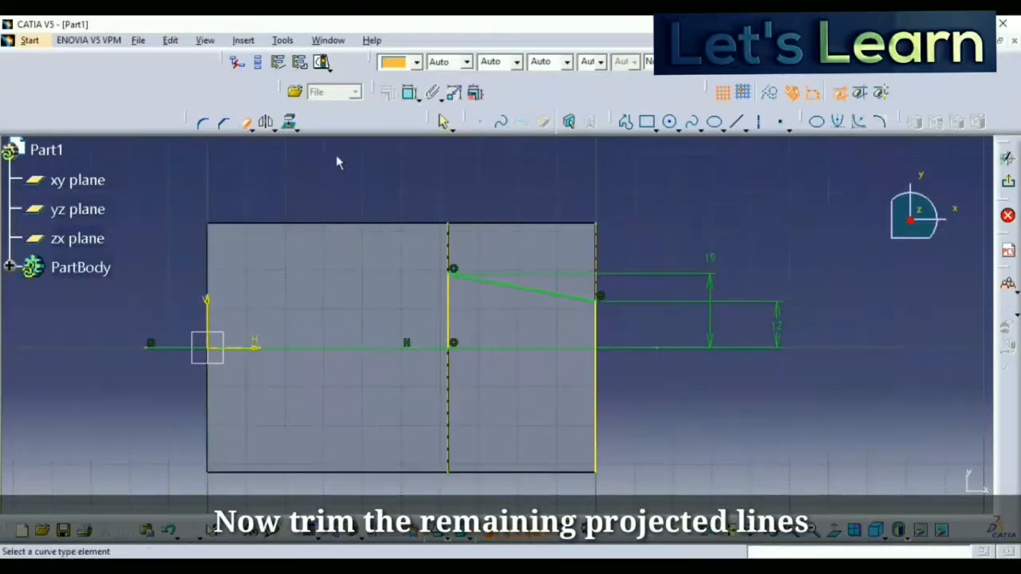
left_click(245, 123)
left_click(224, 124)
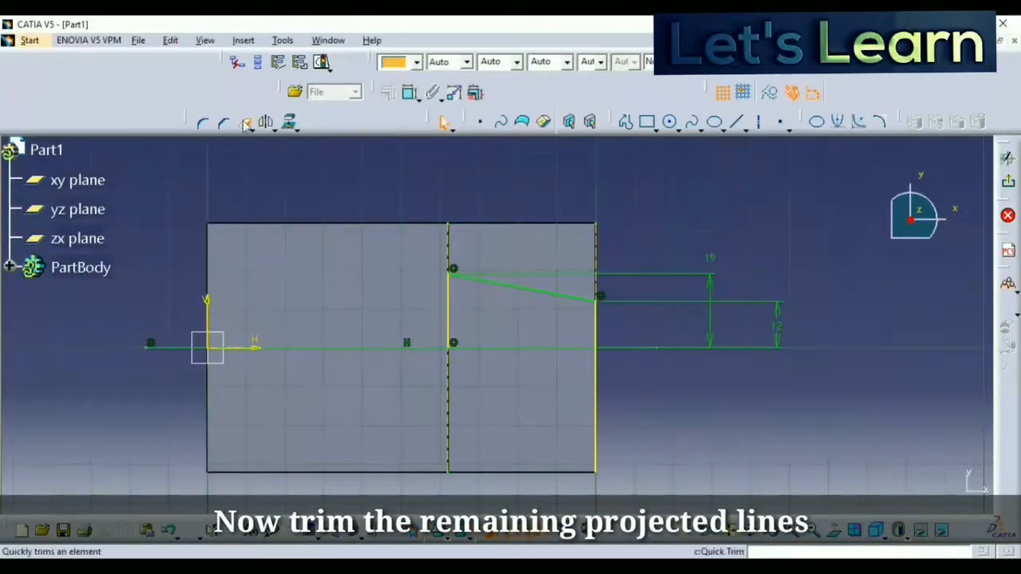
left_click(598, 372)
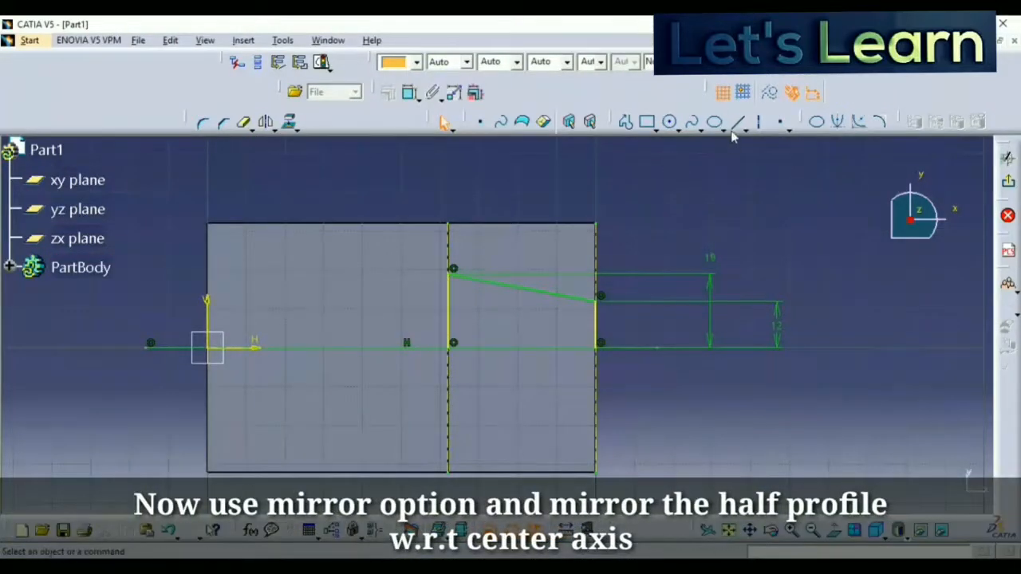
Mirror the three half-profile lines about the horizontal axis and exit the sketch.
left_click(598, 324)
left_click(569, 296, "ctrl")
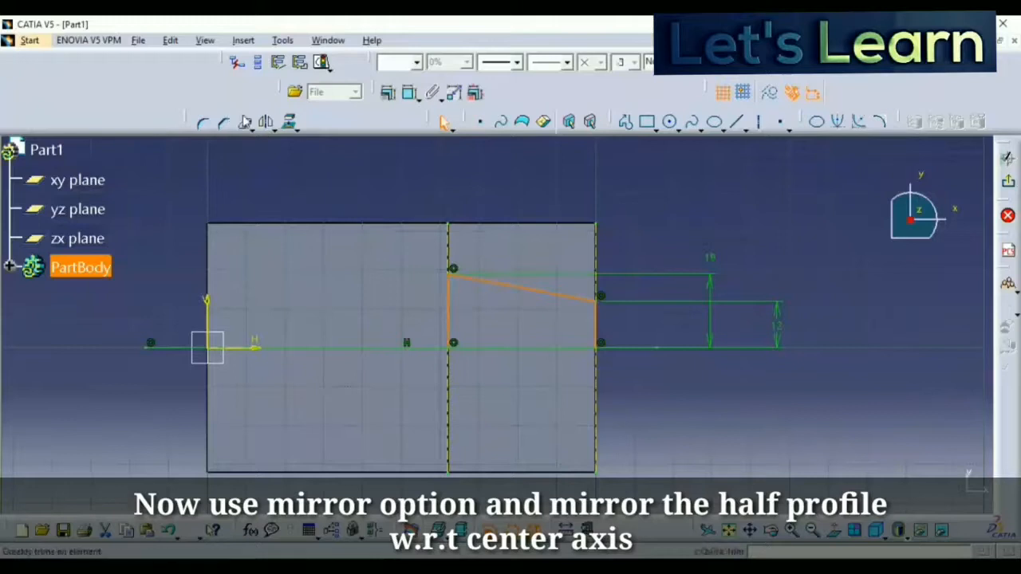
left_click(266, 123)
left_click(511, 345)
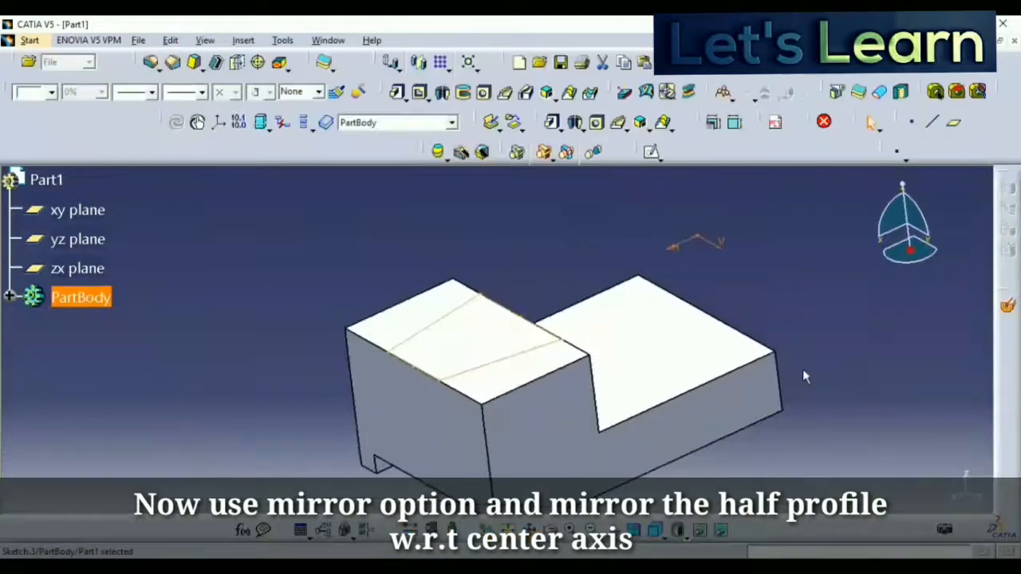
Start a pocket from the mirrored profile on the raised block with a depth of 25 mm and compare it with the reference drawing.
mouse_move(524, 264)
middle_mouse_down()
mouse_move(535, 310)
mouse_move(522, 290)
middle_mouse_up()
mouse_move(322, 353)
middle_mouse_down()
mouse_move(374, 440)
mouse_move(558, 432)
mouse_move(606, 392)
mouse_move(586, 389)
middle_mouse_up()
left_click(582, 387)
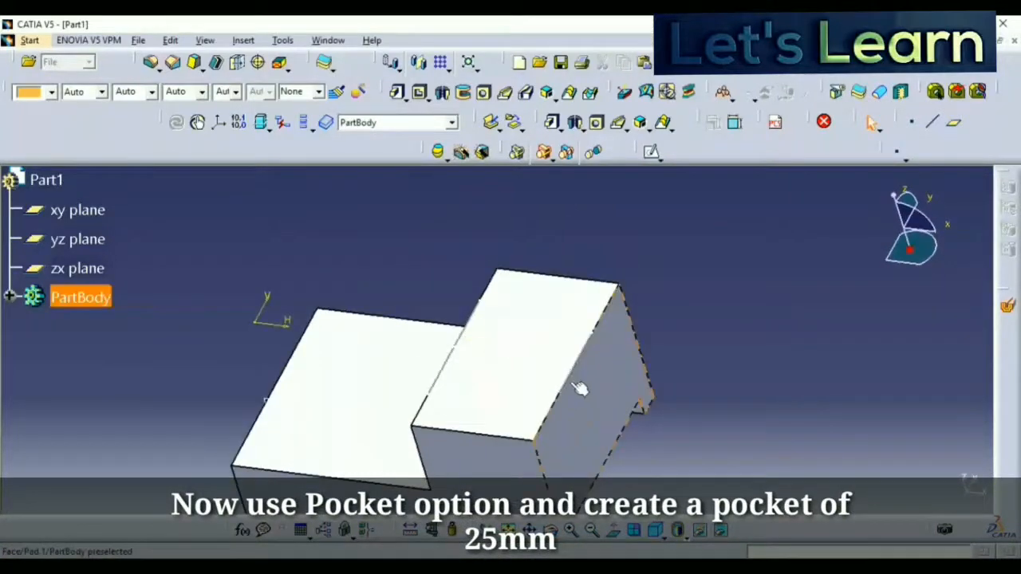
left_click(420, 91)
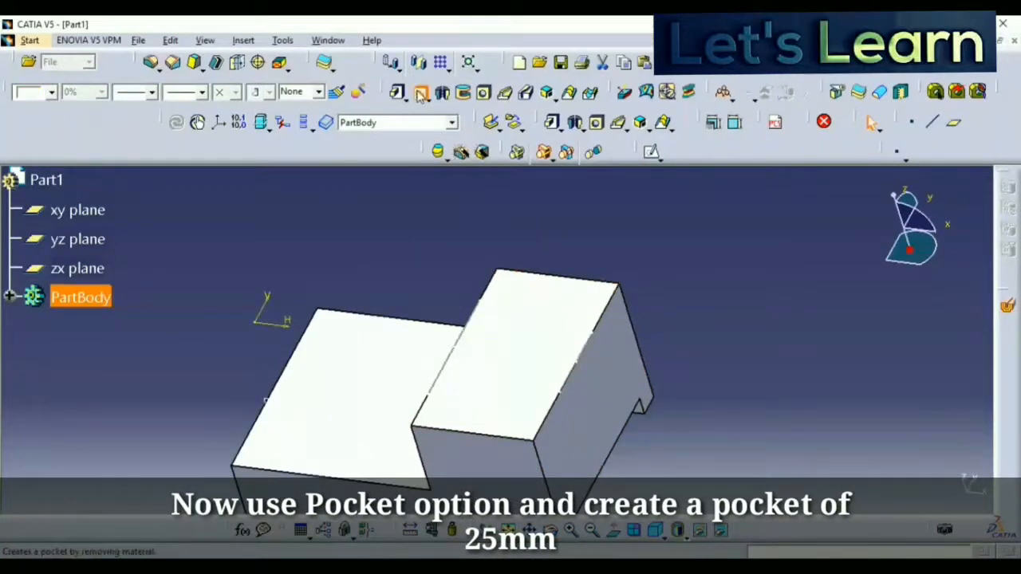
middle_click_drag(675, 276, 665, 262)
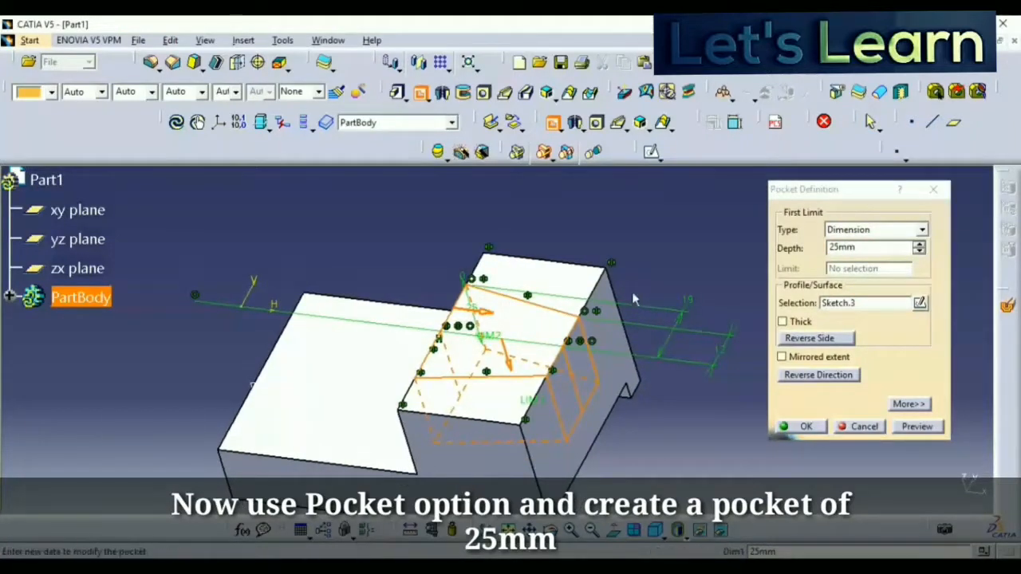
middle_click_drag(651, 273, 662, 292, "ctrl")
key("alt+Tab")
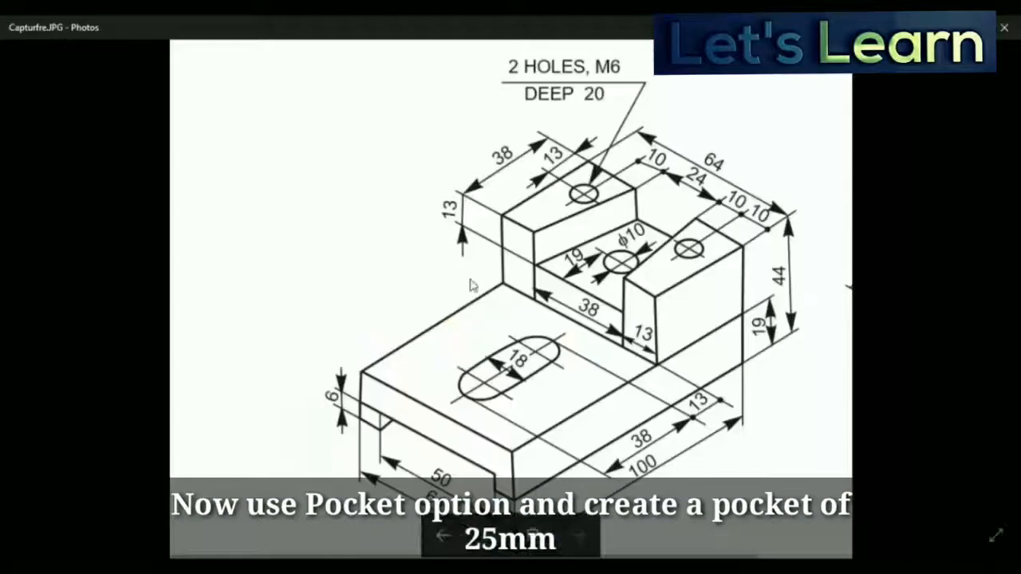
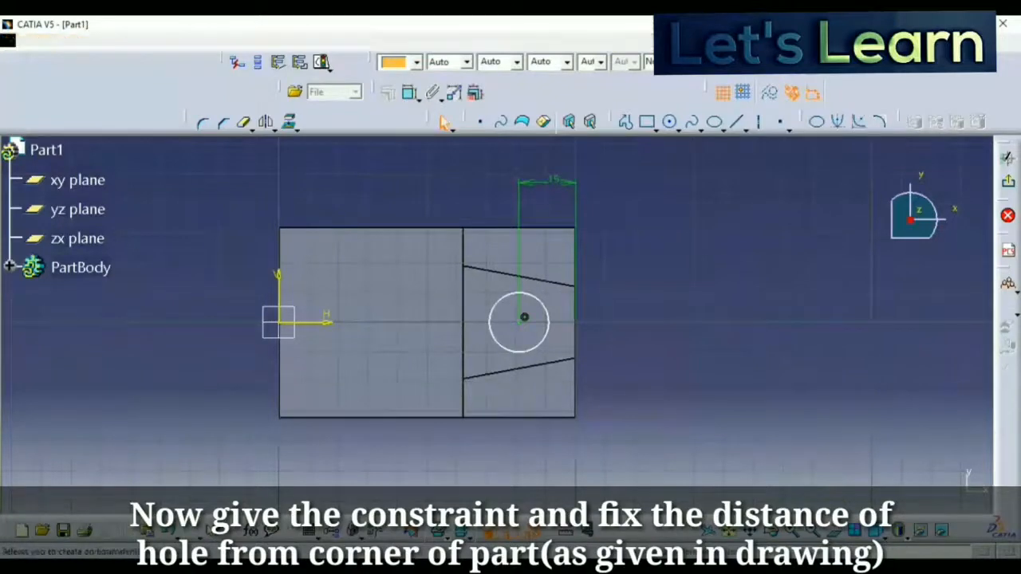
Try to dimension the circle's centre from the inner edge of the tapered pocket.
key("alt+Tab")
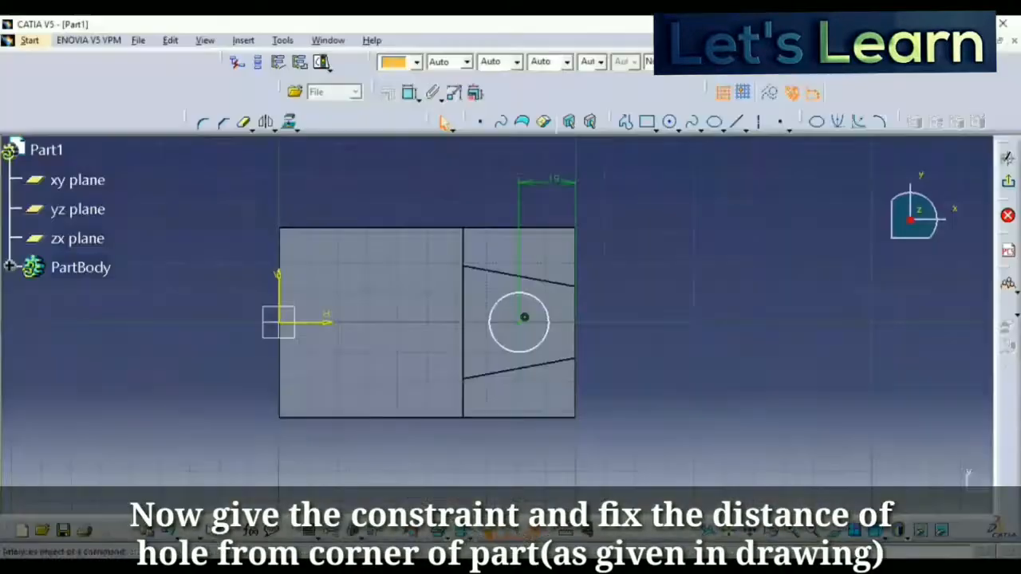
left_click(464, 333)
left_click(521, 321)
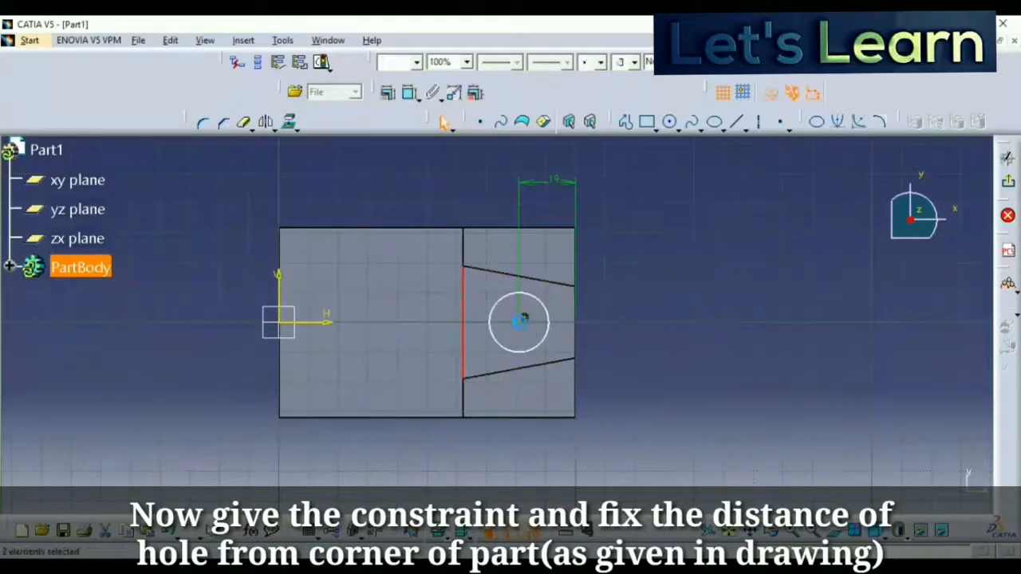
left_click(409, 92)
left_click(505, 187)
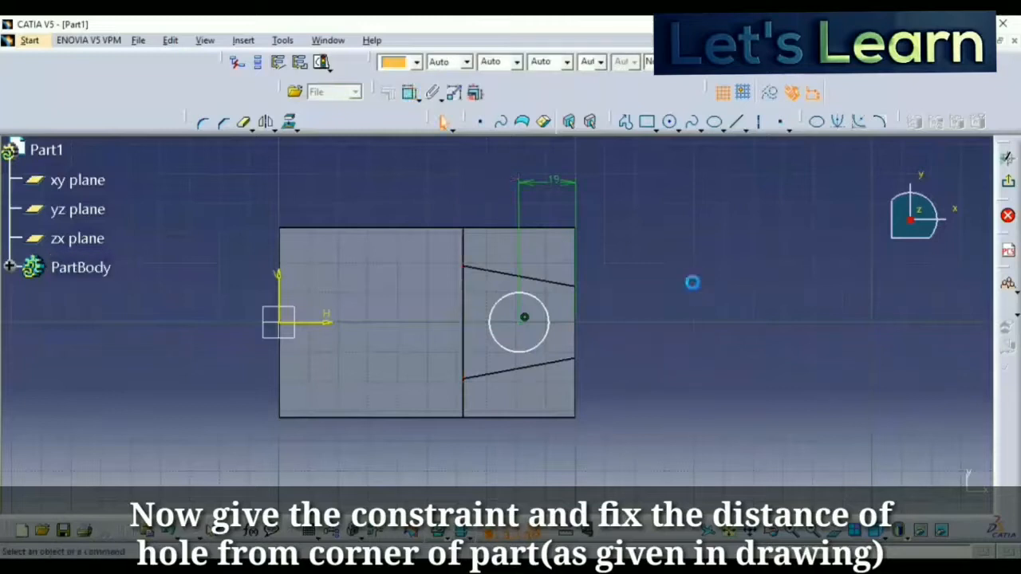
Dimension the circle on the pocket floor, set its diameter to 10 mm per the reference drawing, and exit the sketch.
left_click(552, 330)
left_click(631, 271)
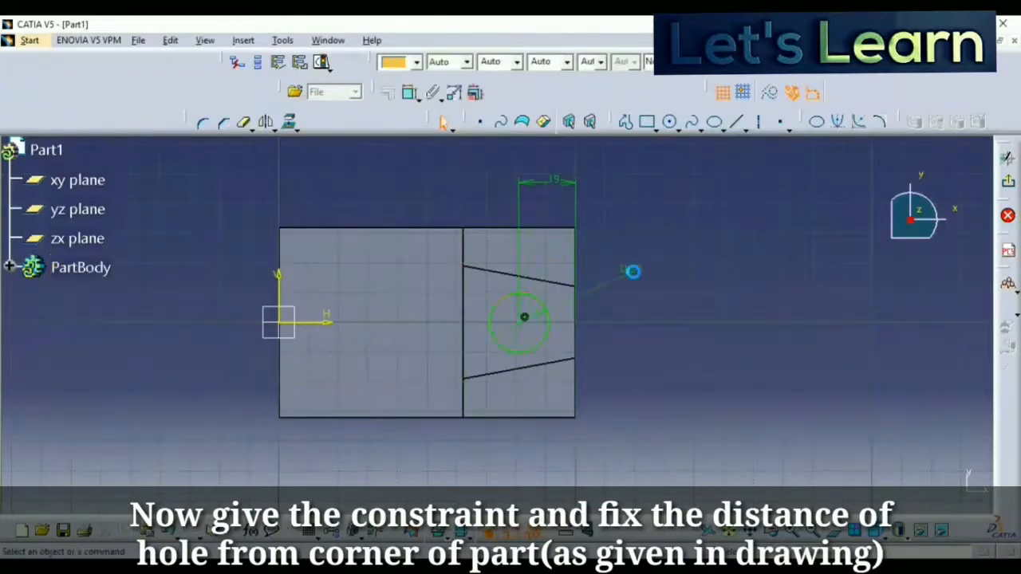
key("alt+Tab")
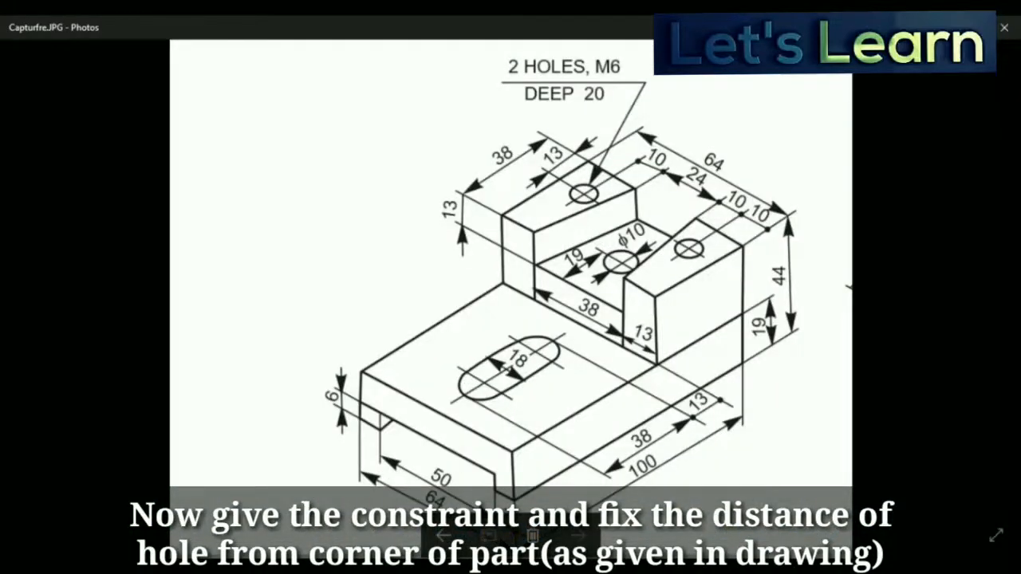
key("alt+Tab")
double_click(636, 270)
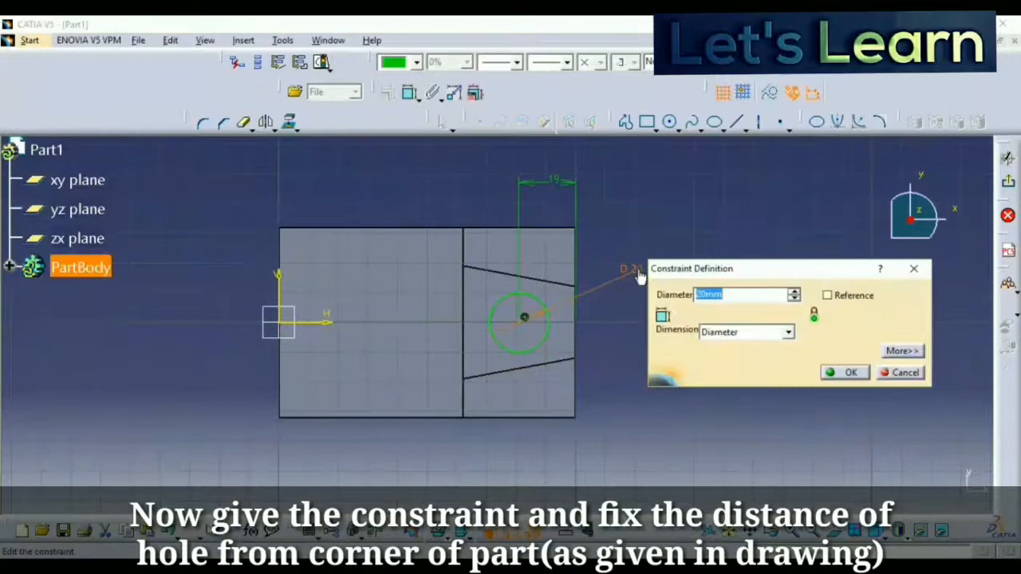
type("10")
key("Return")
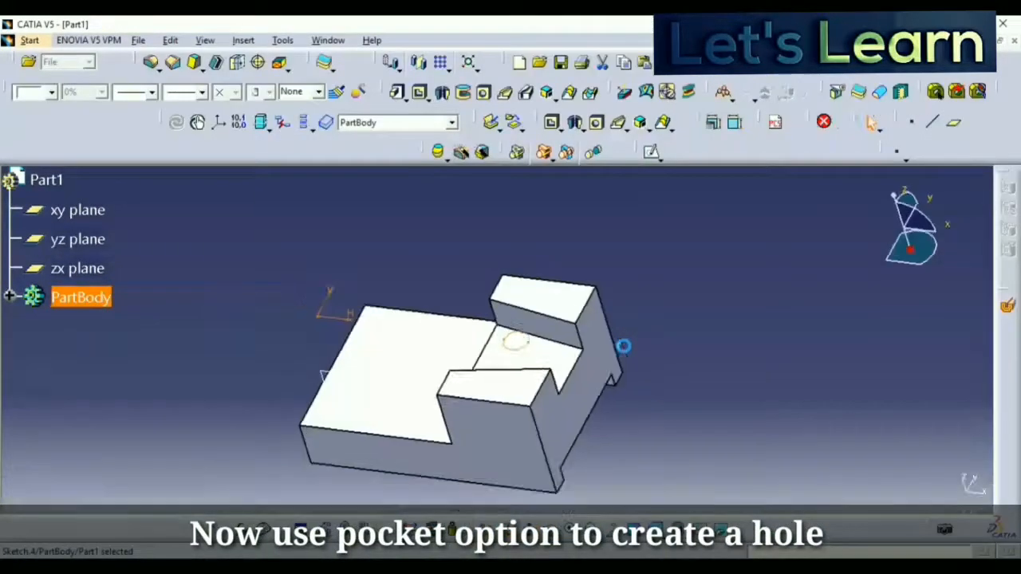
Pocket the 10 mm circle through the part with the Up to last limit.
mouse_move(523, 346)
middle_mouse_down()
mouse_move(474, 365)
mouse_move(474, 338)
mouse_move(445, 307)
mouse_move(487, 335)
middle_mouse_up()
left_click(553, 122)
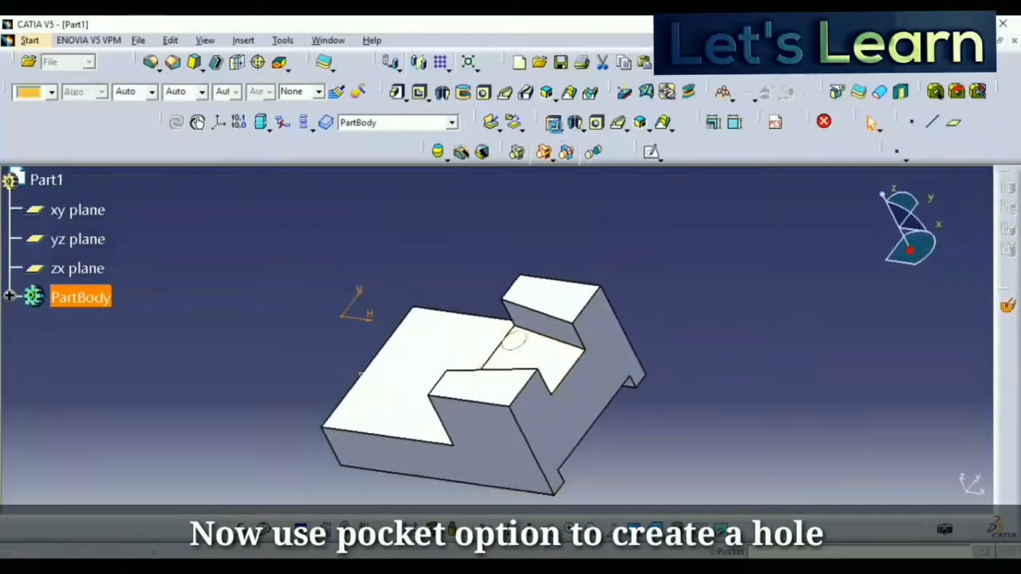
left_click(876, 230)
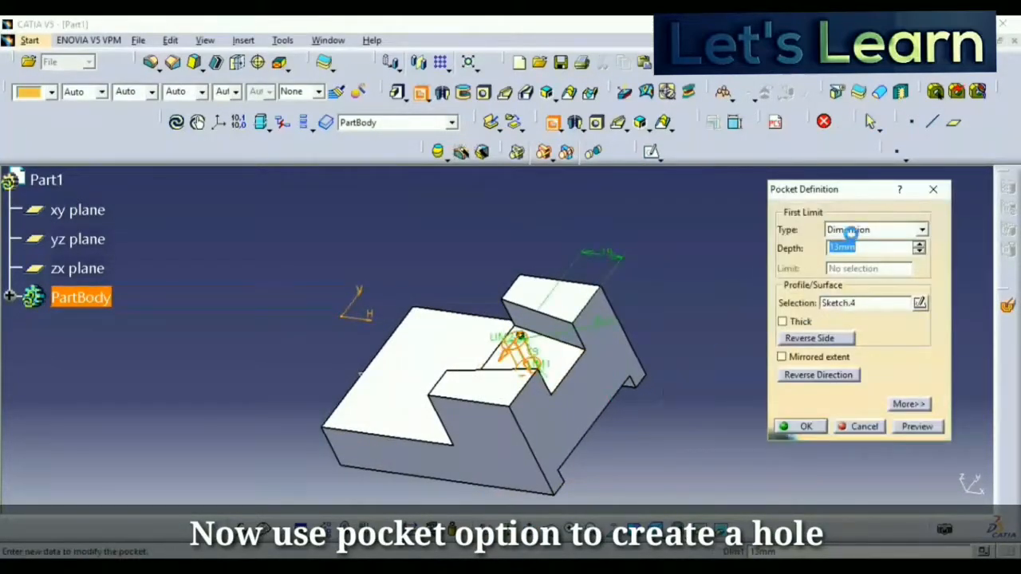
left_click(850, 258)
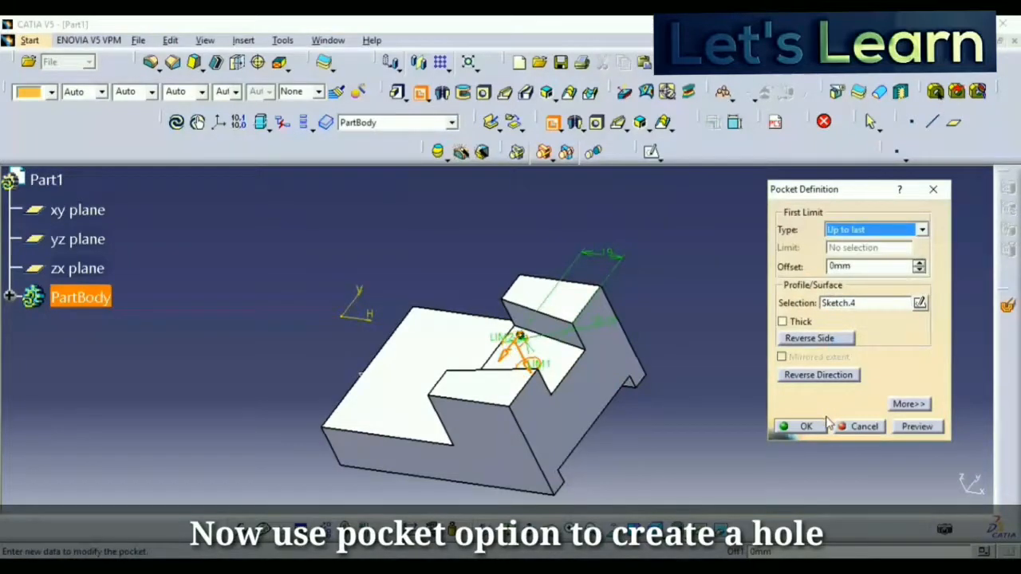
left_click(804, 426)
middle_click_drag(401, 261, 467, 338)
Start a sketch on the raised block's upper face and draw a circle about 6.9 mm in diameter beside the tapered pocket.
left_click(553, 421)
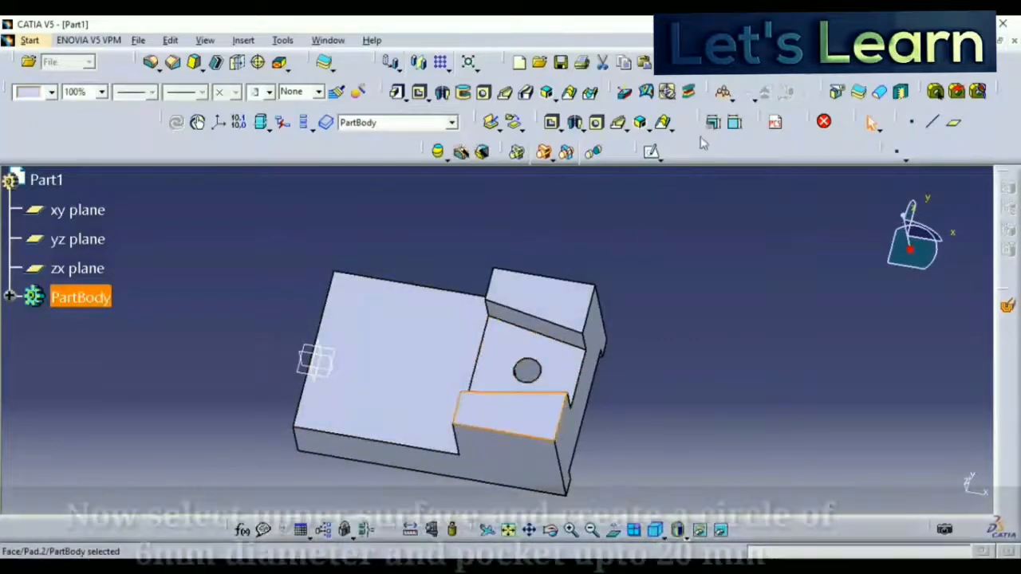
left_click(651, 152)
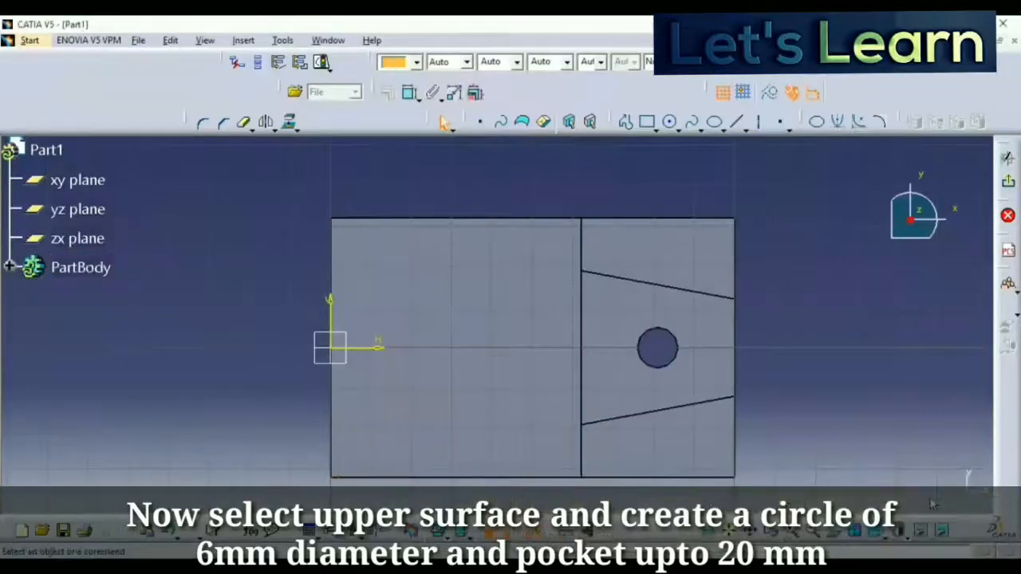
left_click(670, 123)
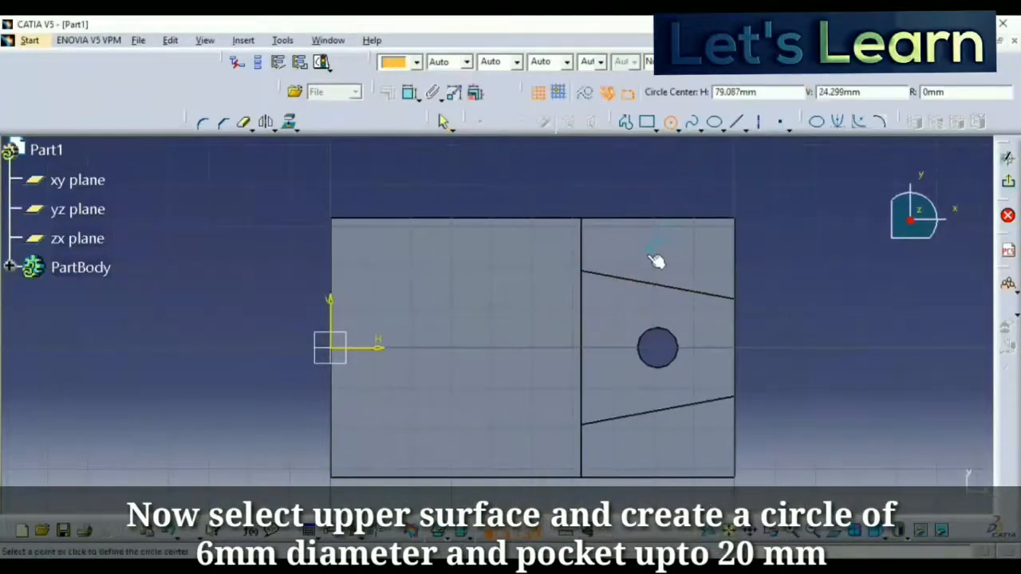
left_click(657, 246)
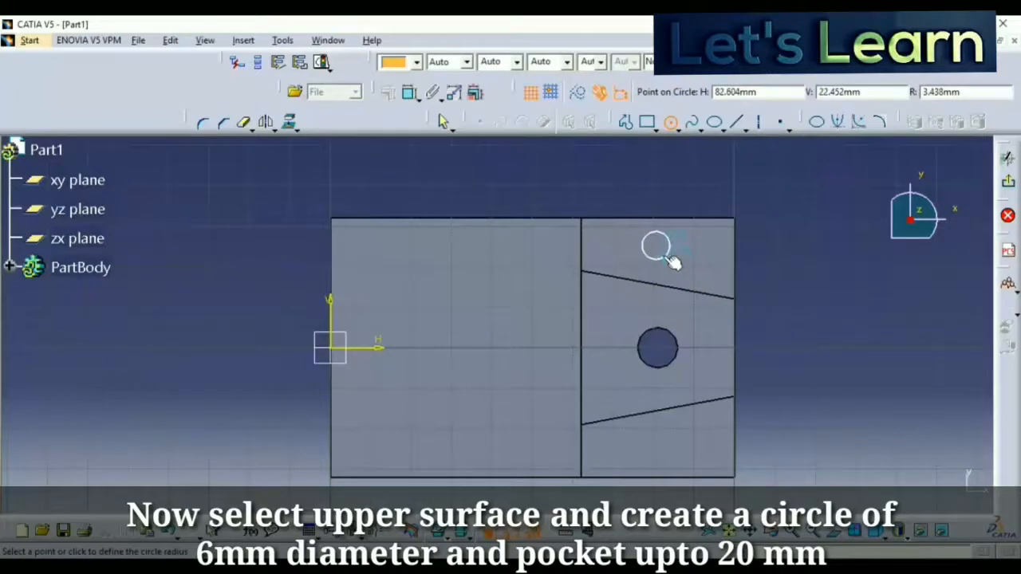
left_click(670, 247)
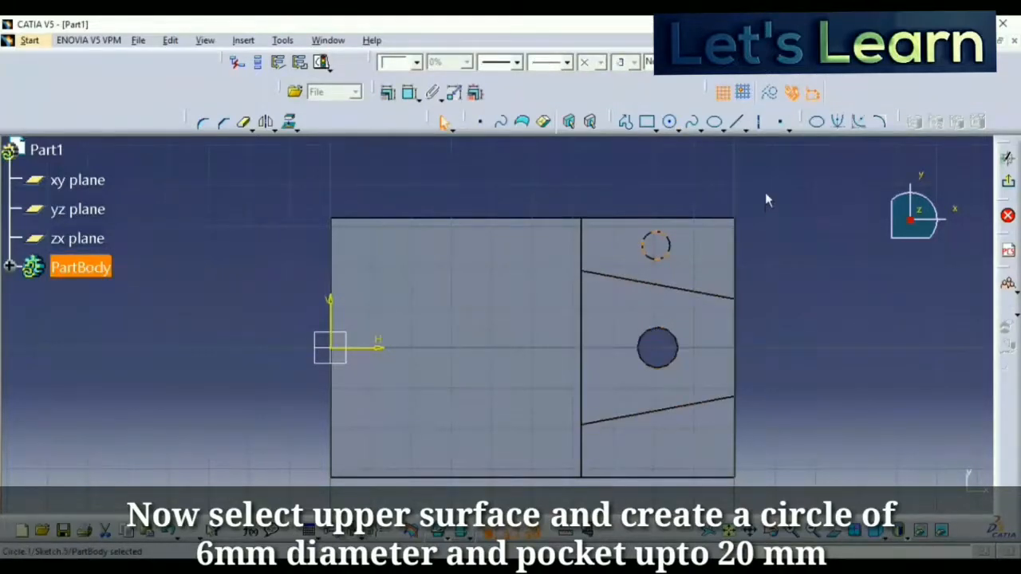
Dimension the new circle and set its diameter to 6 mm.
left_click(738, 215)
left_click(673, 248)
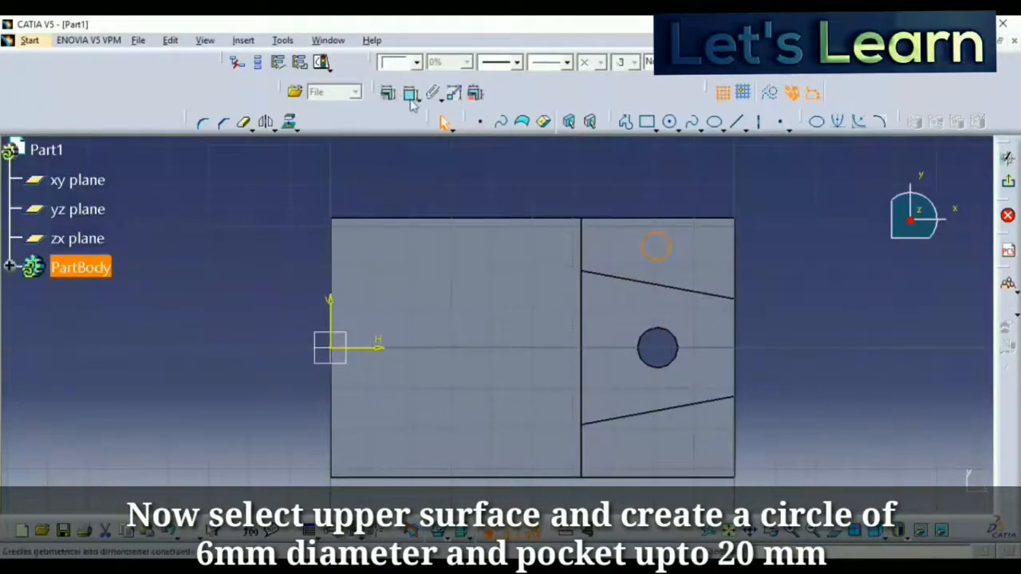
left_click(410, 94)
double_click(580, 175)
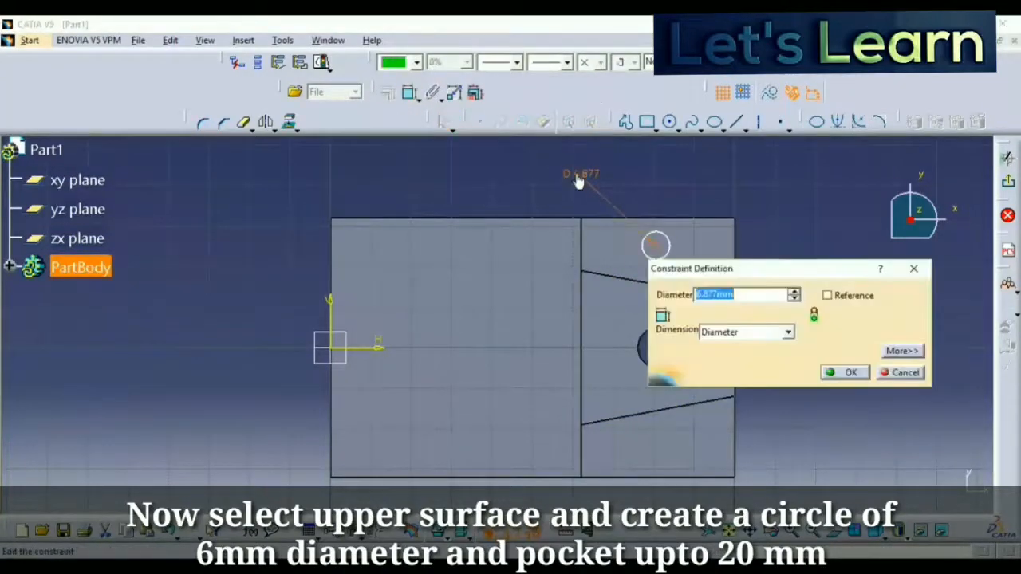
type("11")
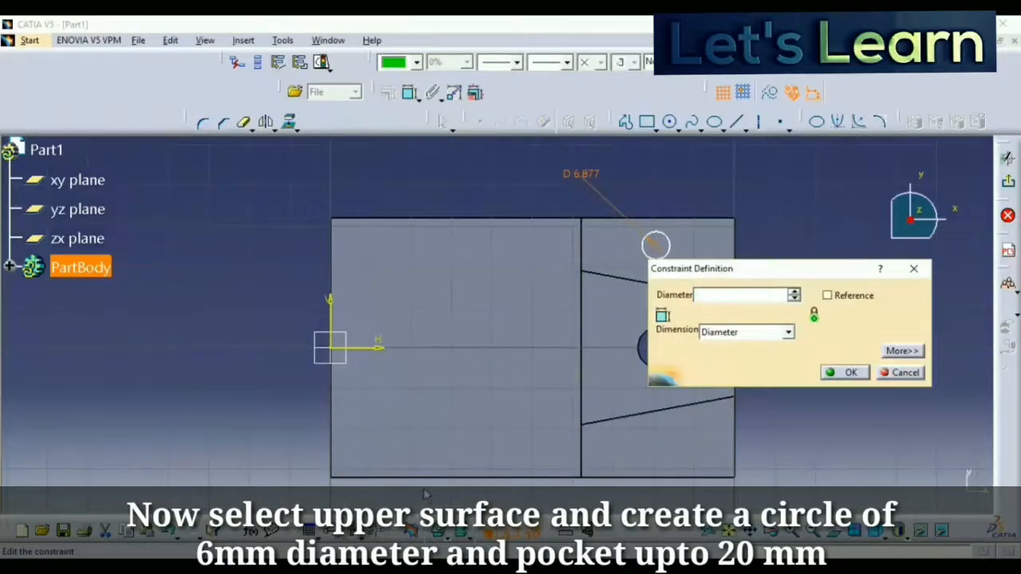
key("Return")
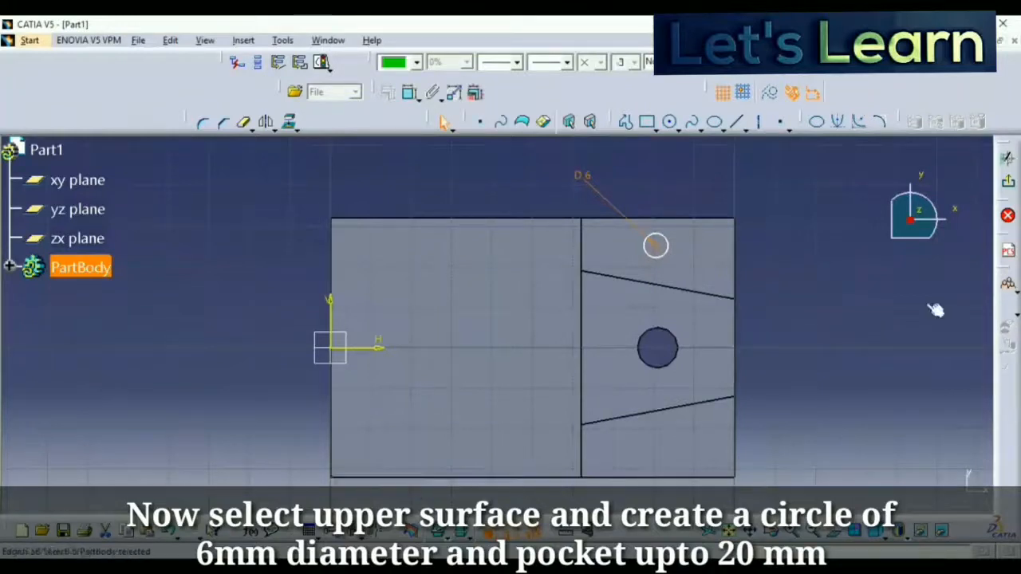
Dimension the 6 mm circle's centre from the block's outer edge and set the distance to 13 mm per the reference drawing.
left_click(657, 246)
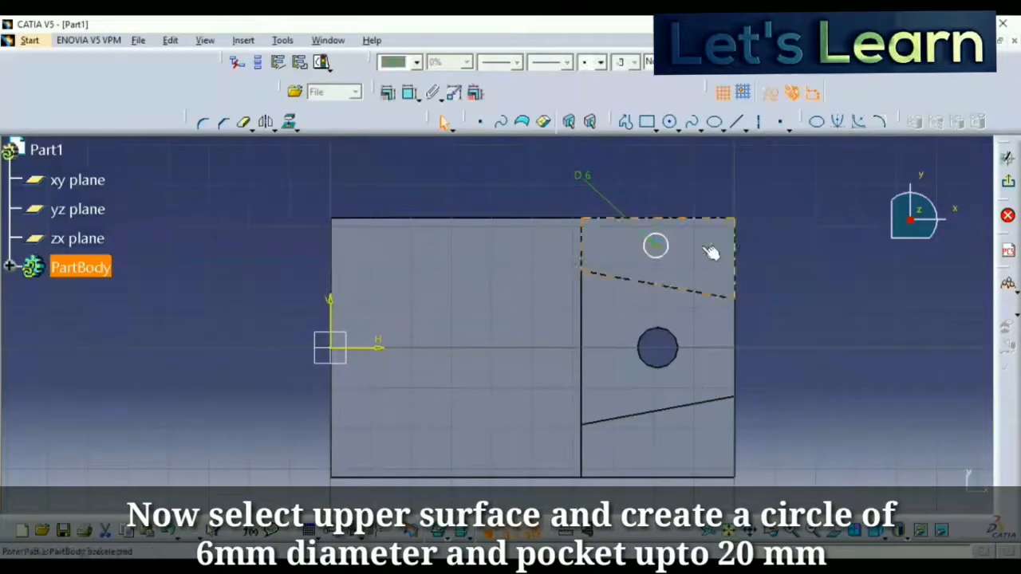
left_click(735, 252)
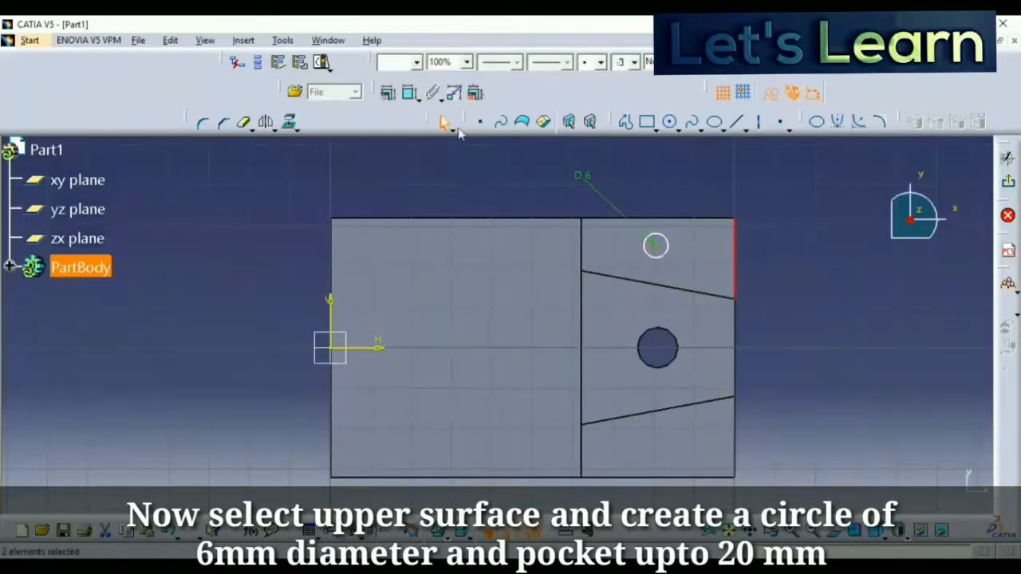
left_click(411, 94)
left_click(699, 173)
left_click(356, 564)
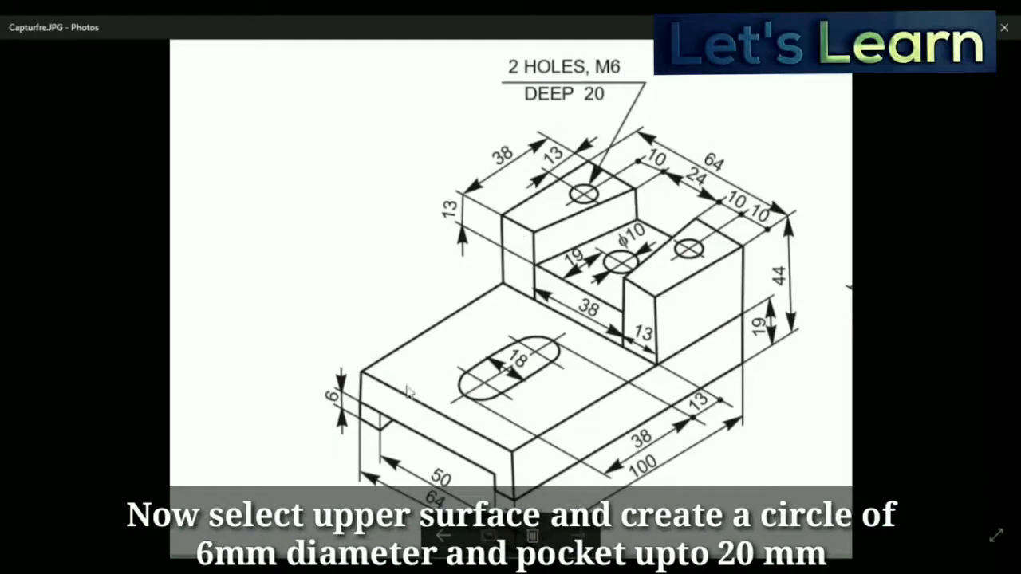
left_click(353, 564)
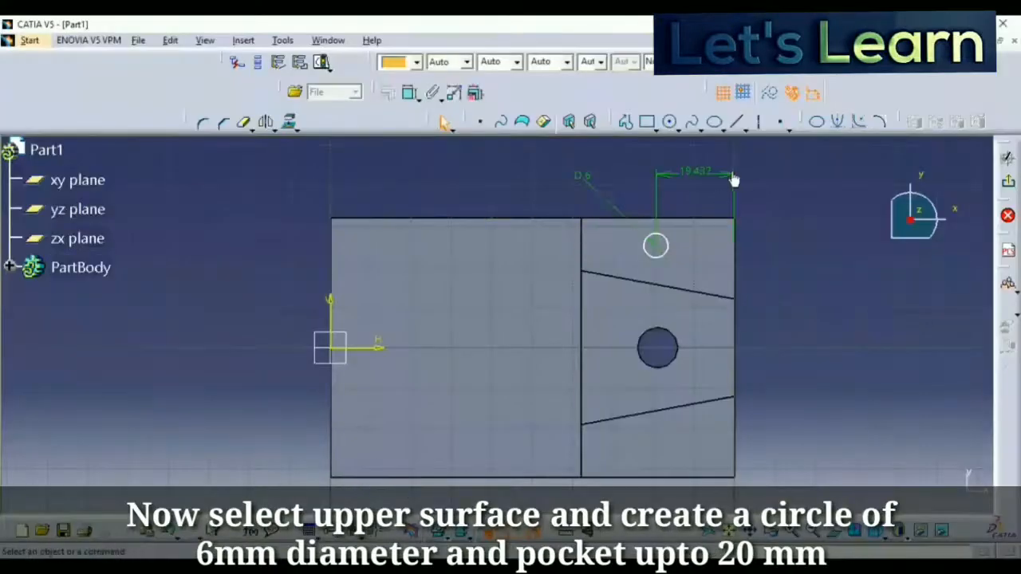
double_click(702, 172)
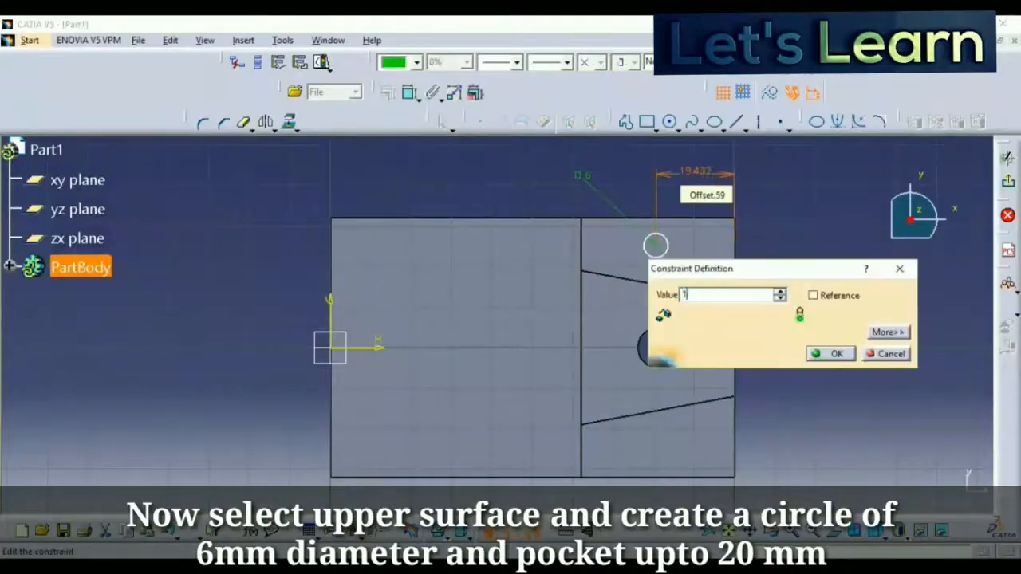
type("13")
key("Return")
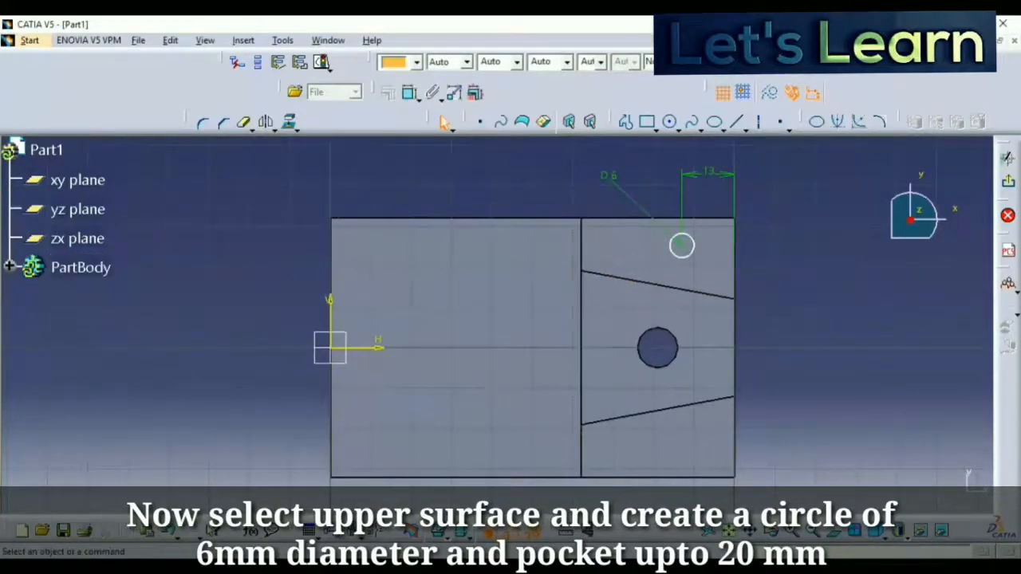
Check the reference drawing and try to dimension the 6 mm circle's centre from the tapered pocket's outer corner.
key("alt+Tab")
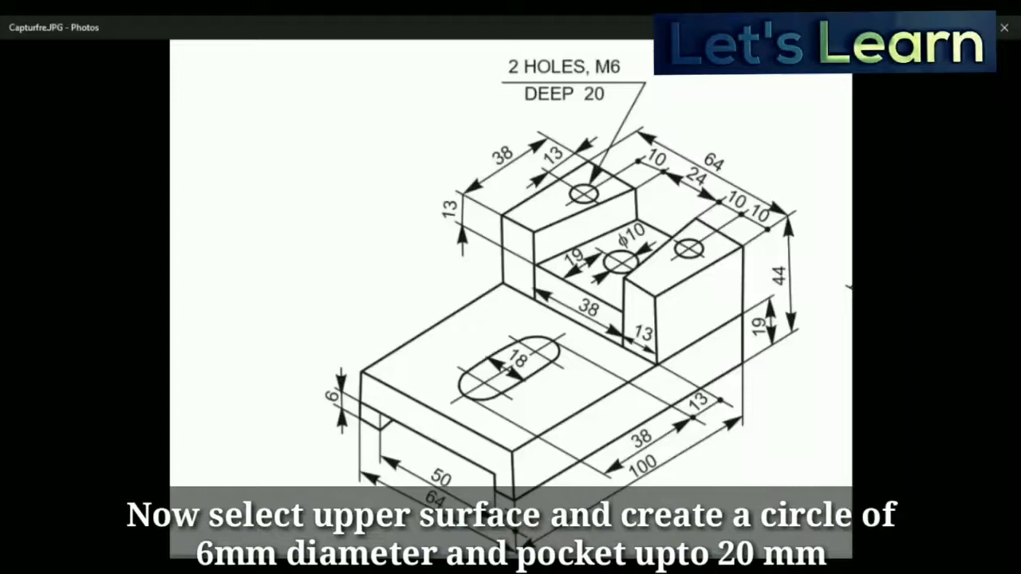
key("alt+Tab")
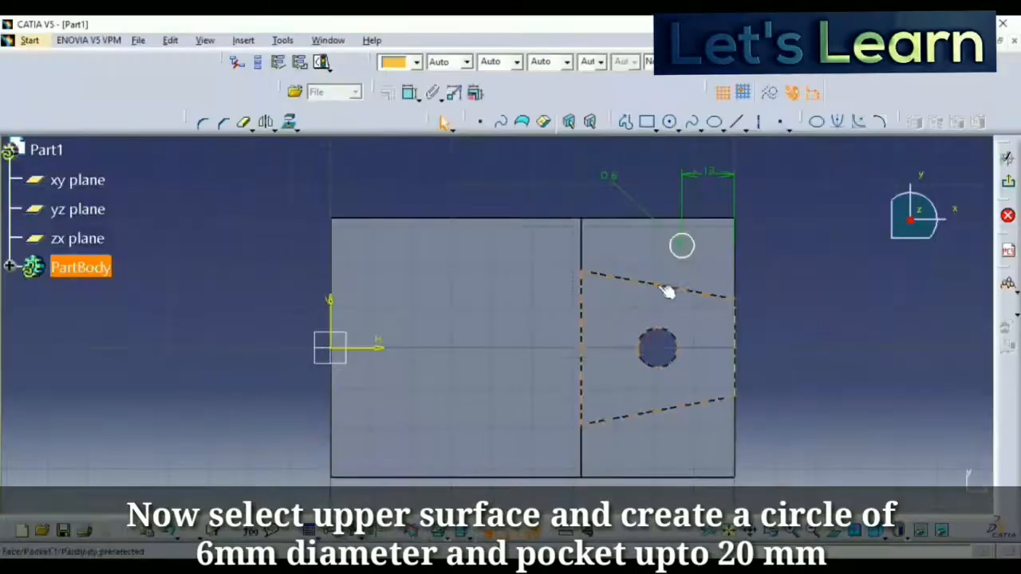
left_click(684, 248)
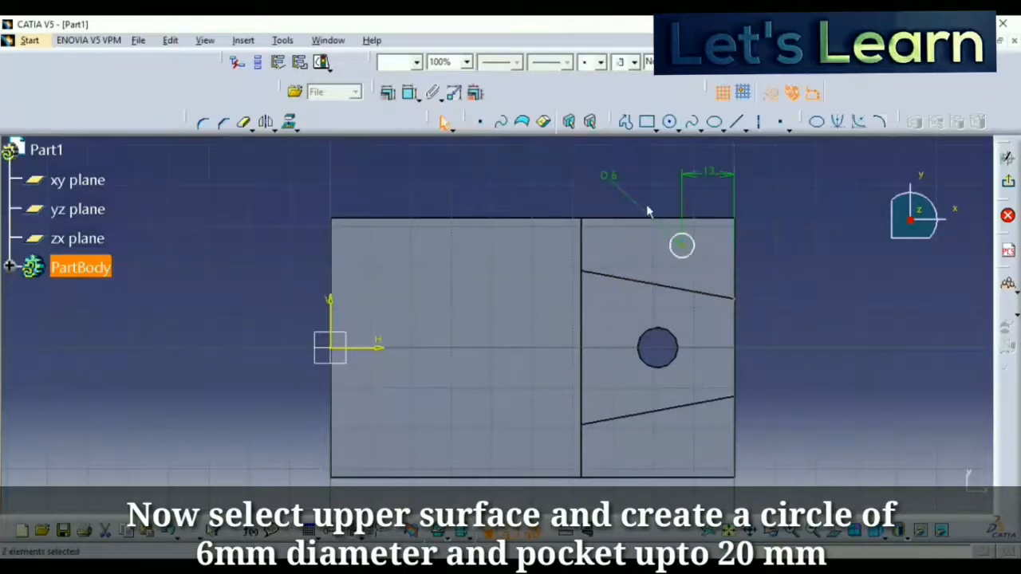
left_click(409, 92)
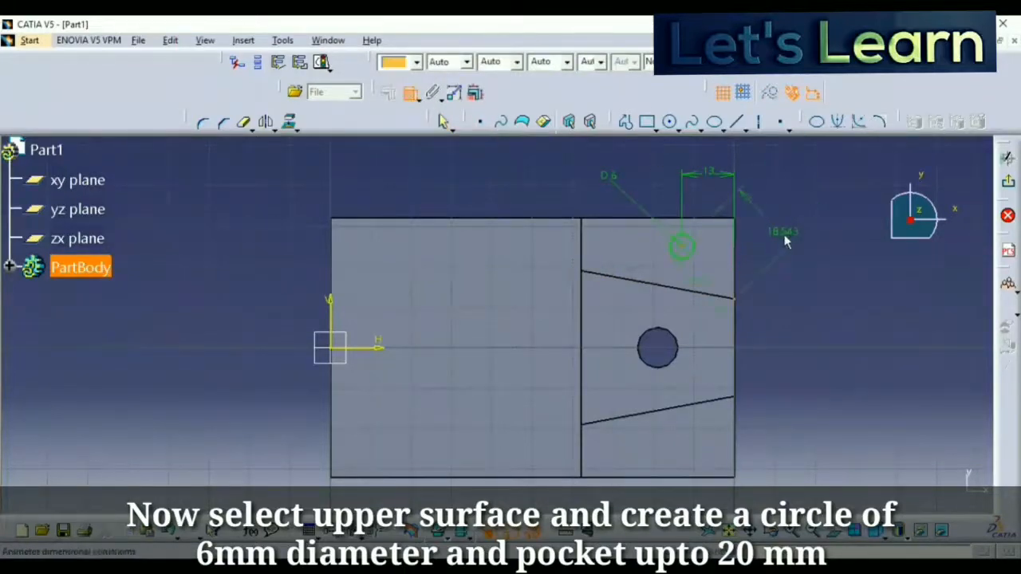
left_click(443, 121)
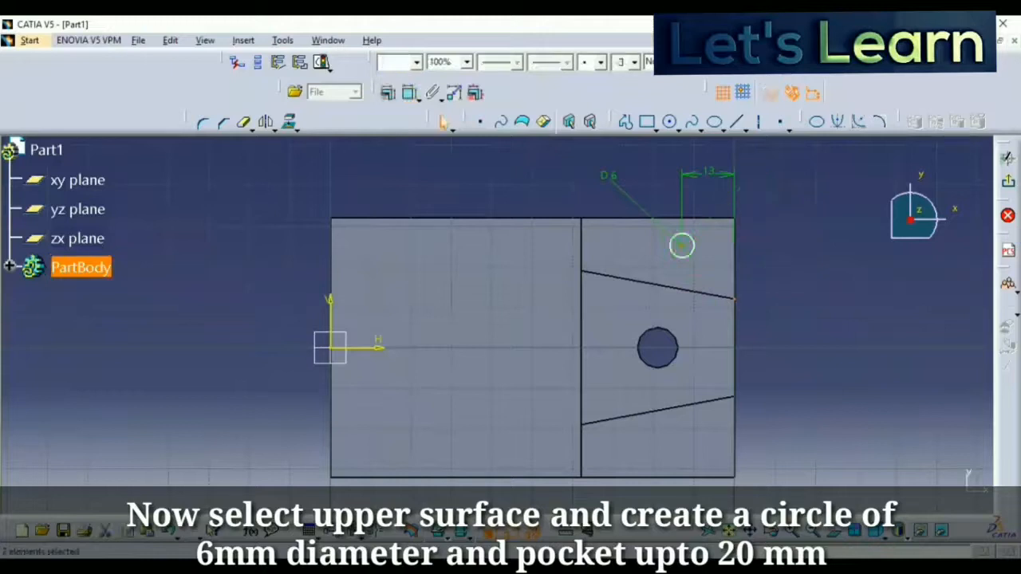
left_click(702, 327)
left_click(670, 149)
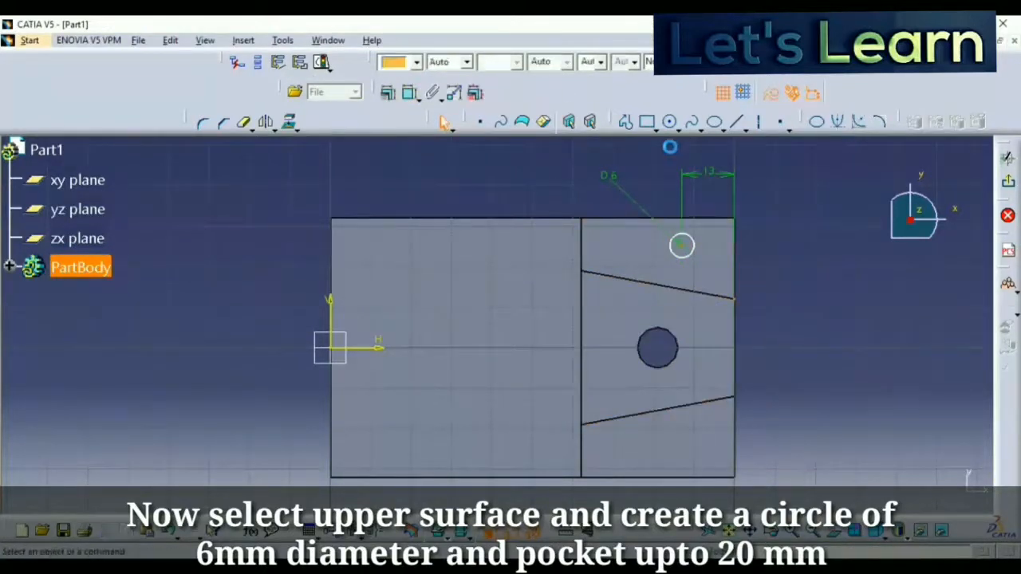
left_click(759, 124)
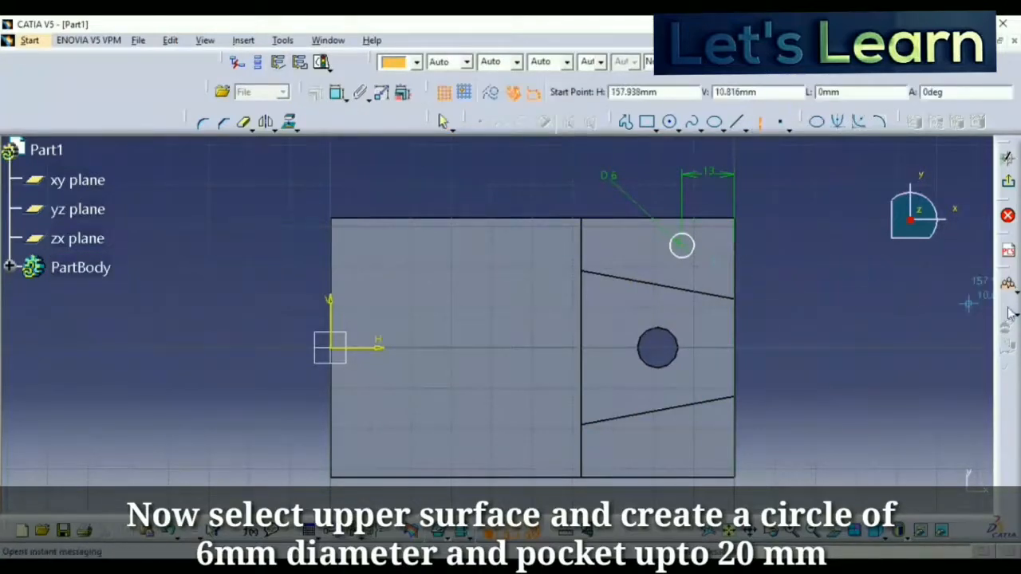
left_click(735, 295)
Project the raised block's outer edge beside the 6 mm circle into the sketch as a construction line.
left_click(735, 292)
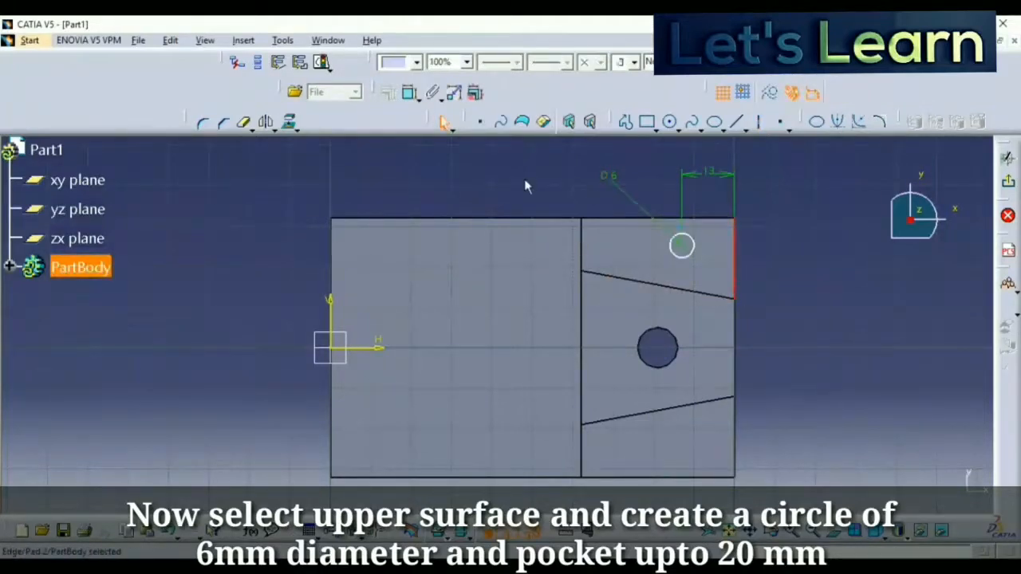
left_click(285, 125)
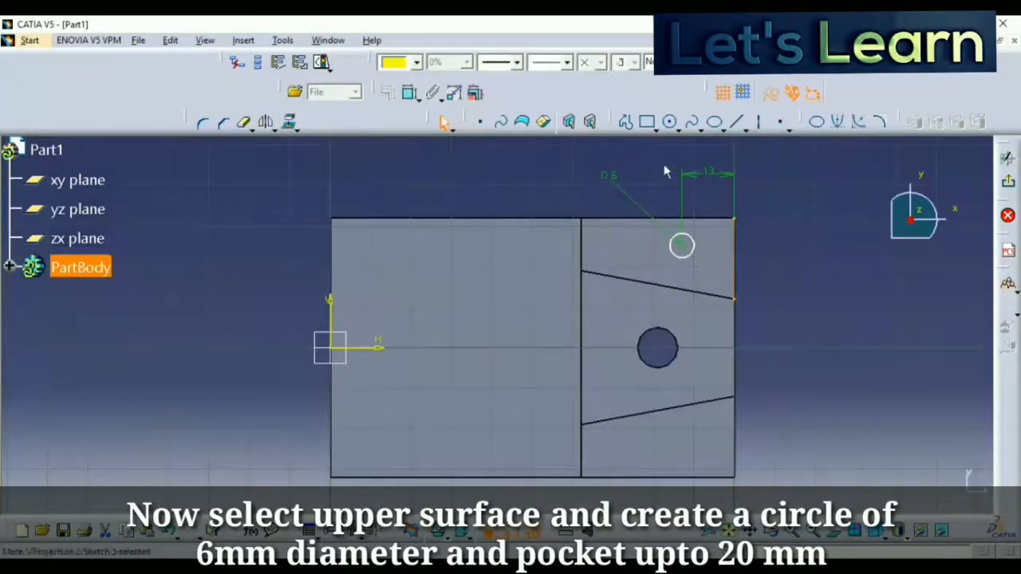
left_click(781, 174)
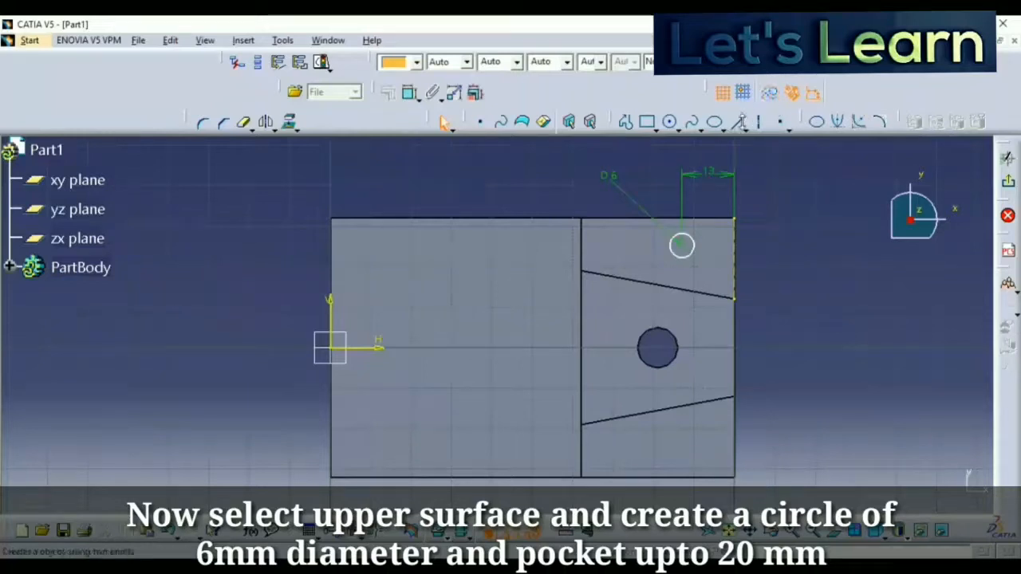
Draw a horizontal axis line from the tapered pocket's outer corner, passing below the 6 mm circle.
left_click(760, 128)
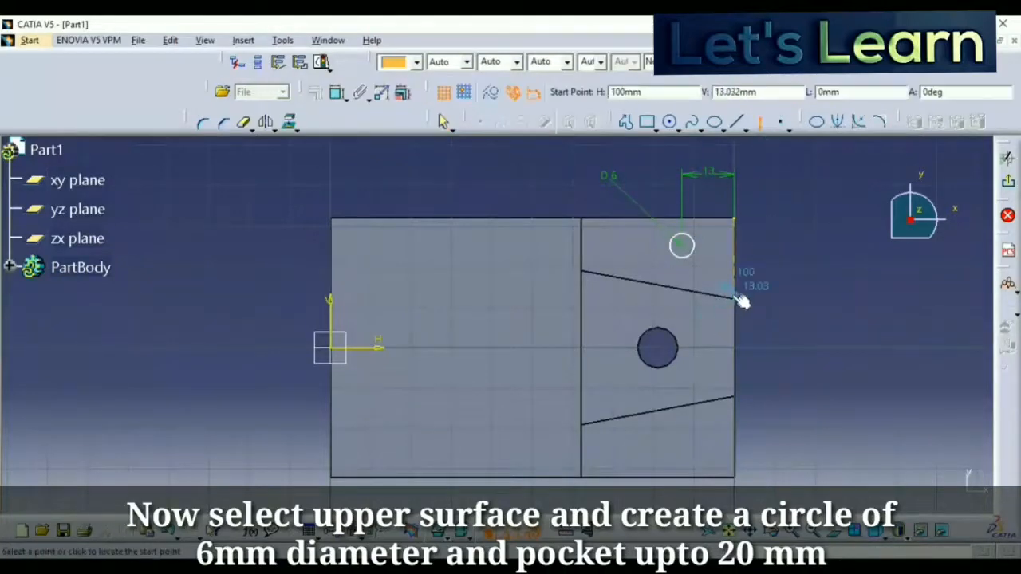
left_click(735, 300)
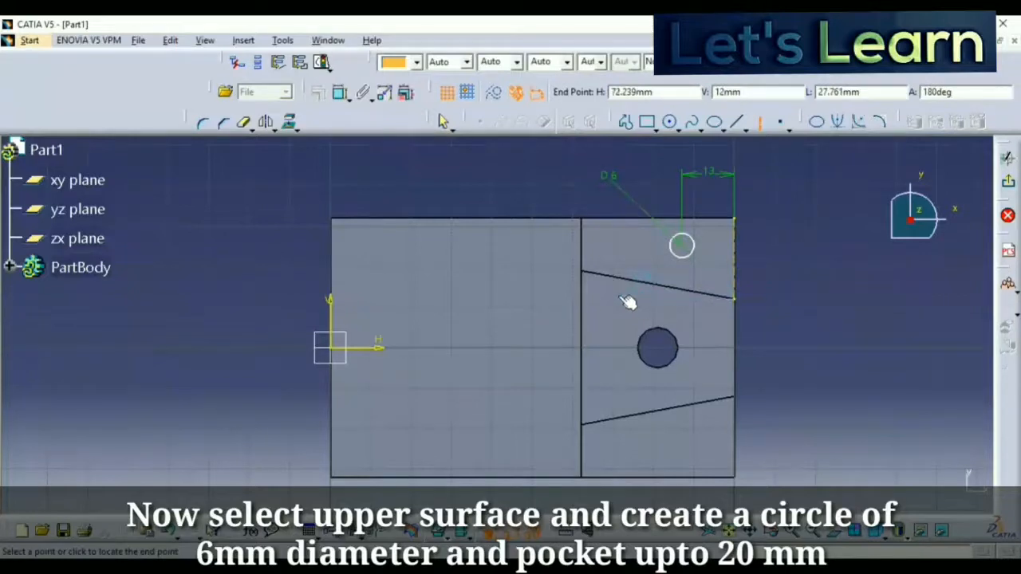
left_click(616, 300)
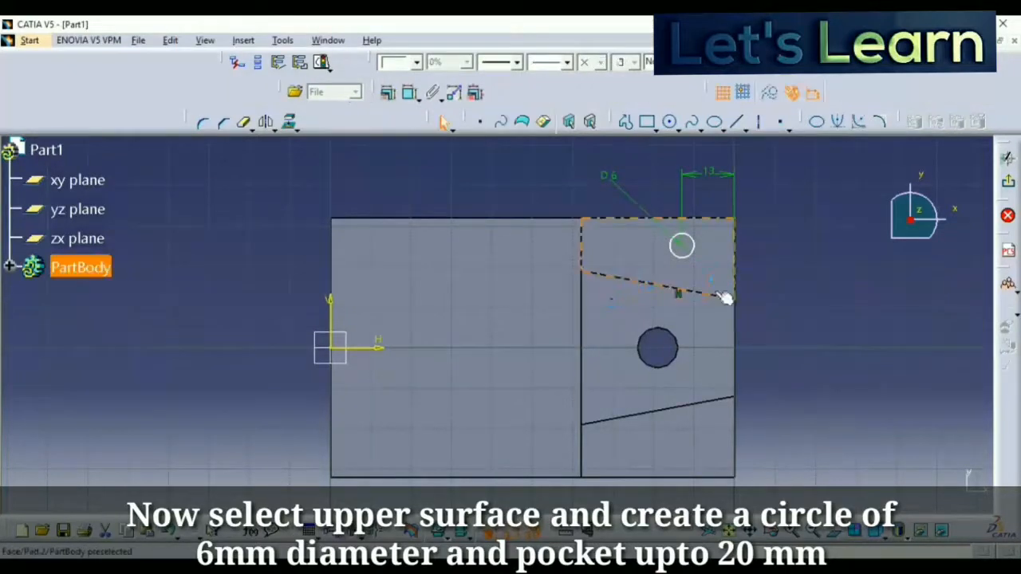
Dimension the 6 mm circle's centre from the horizontal axis line and set the distance to 10 mm.
left_click(686, 247)
left_click(688, 296, "ctrl")
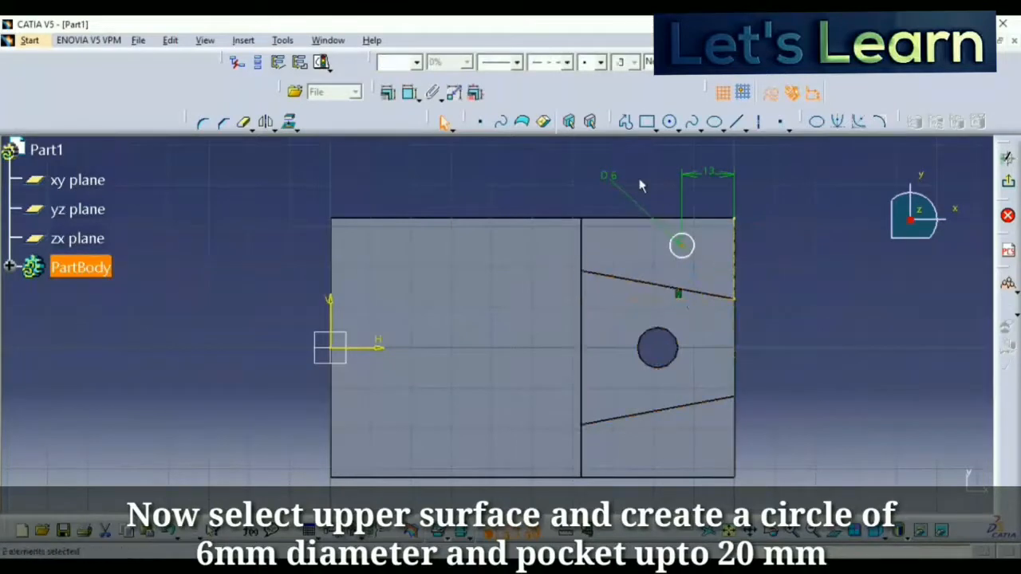
left_click(408, 93)
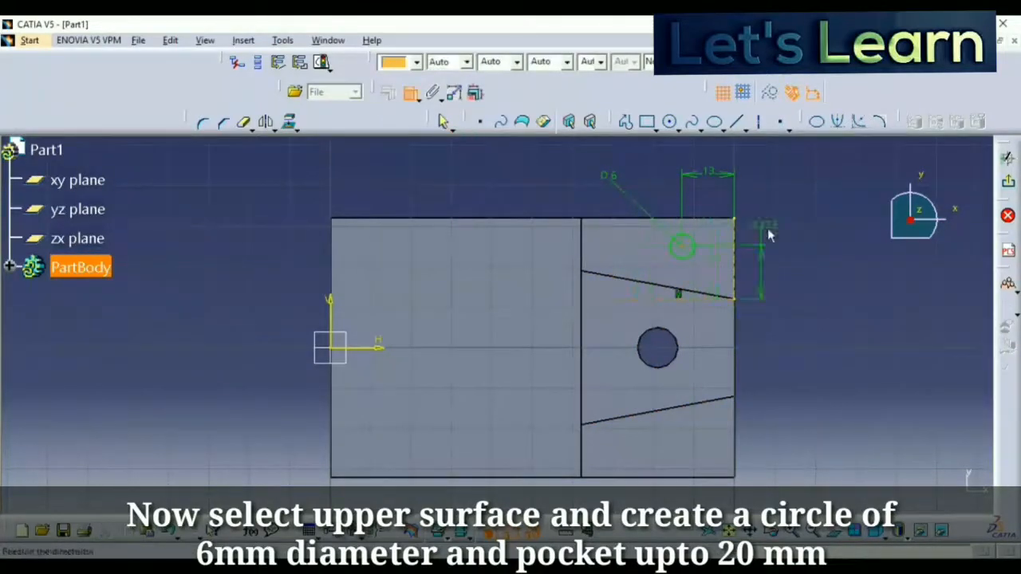
left_click(772, 227)
double_click(768, 229)
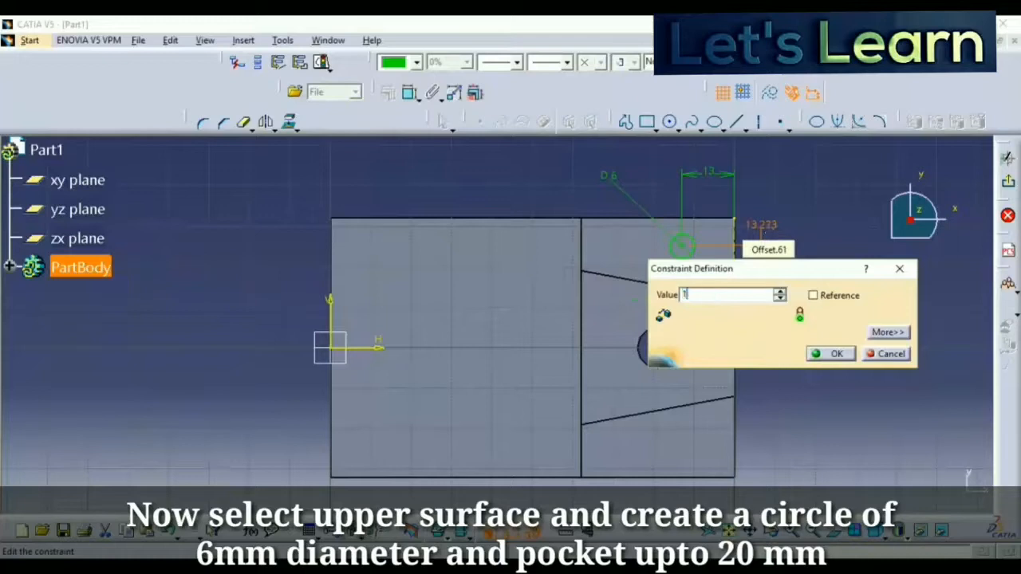
key("Return")
left_click(821, 269)
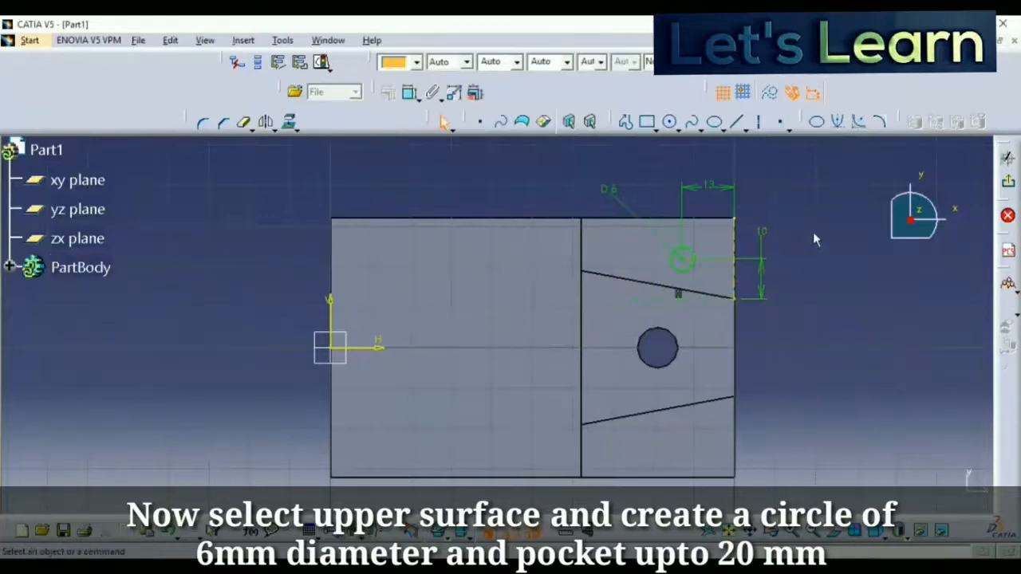
Exit the sketch and cut the 6 mm circle as a Dimension-type pocket 20 mm deep.
left_click(1008, 182)
middle_click_drag(481, 281, 572, 212)
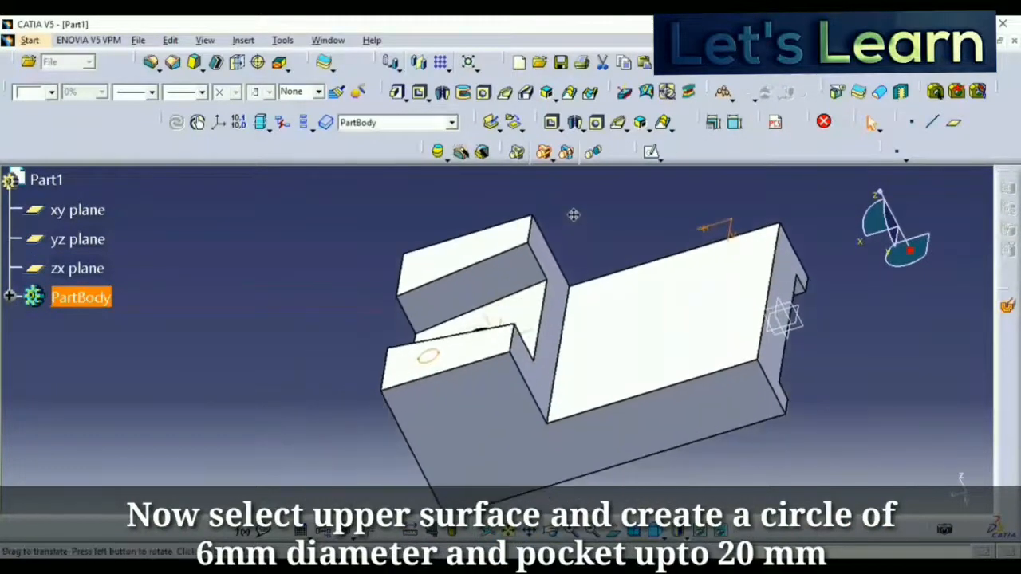
left_click(420, 93)
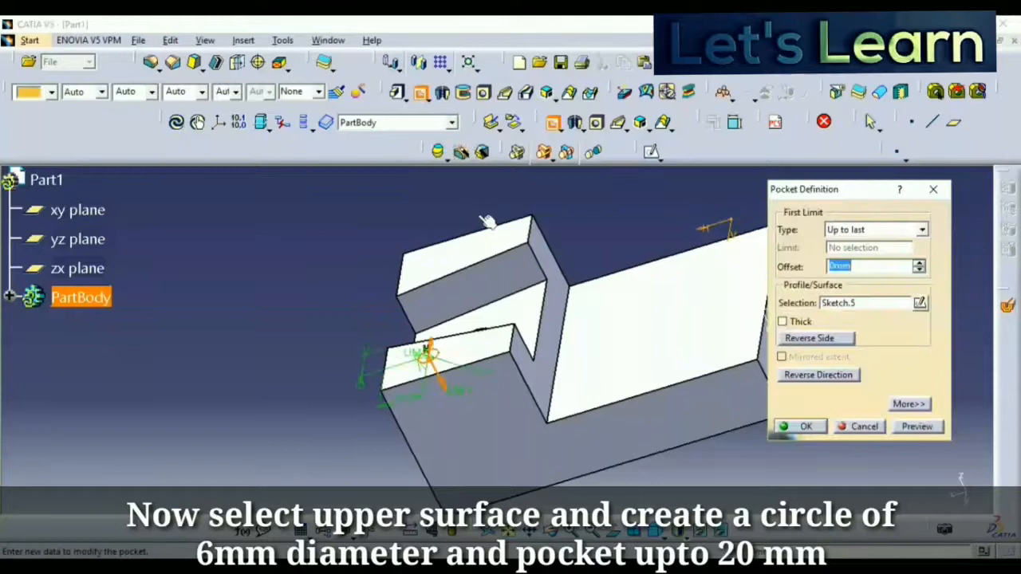
left_click(853, 232)
left_click(846, 243)
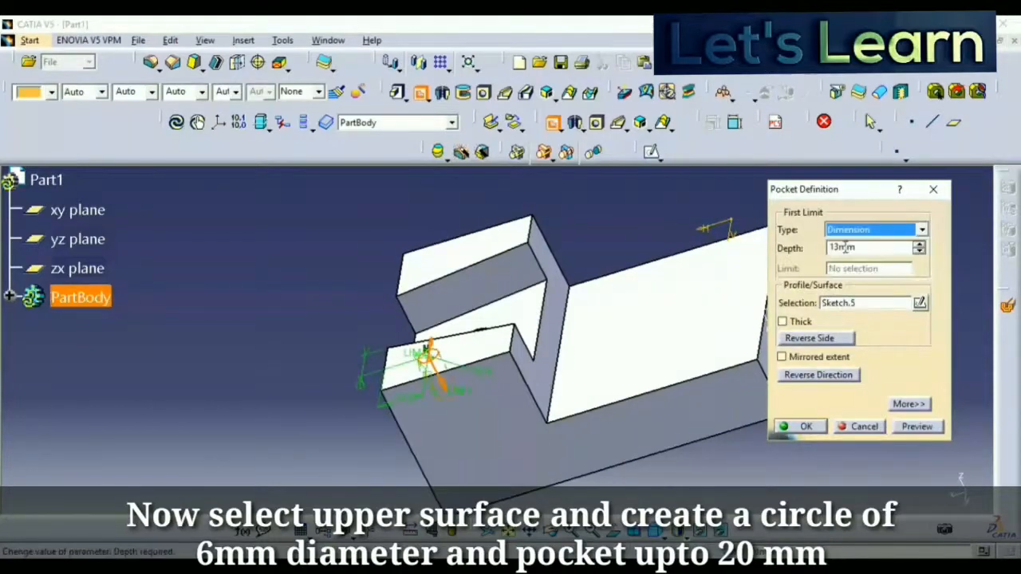
left_click_drag(858, 251, 803, 246)
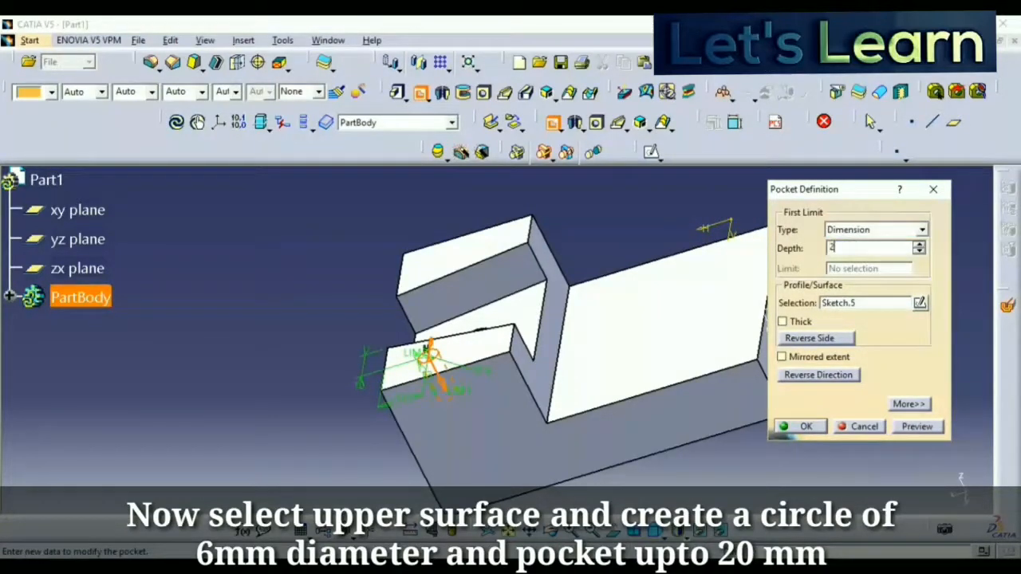
left_click(895, 426)
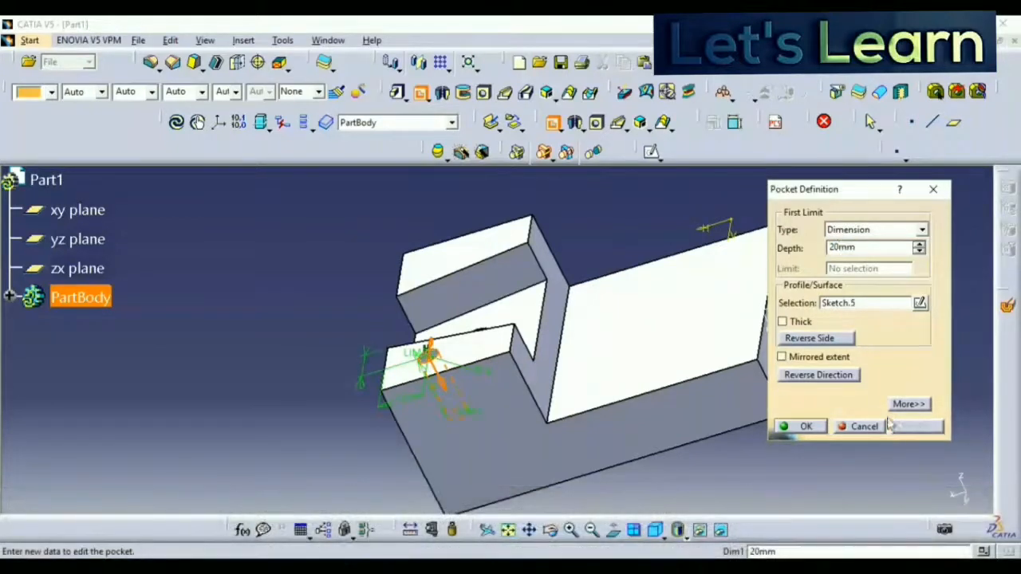
left_click(801, 426)
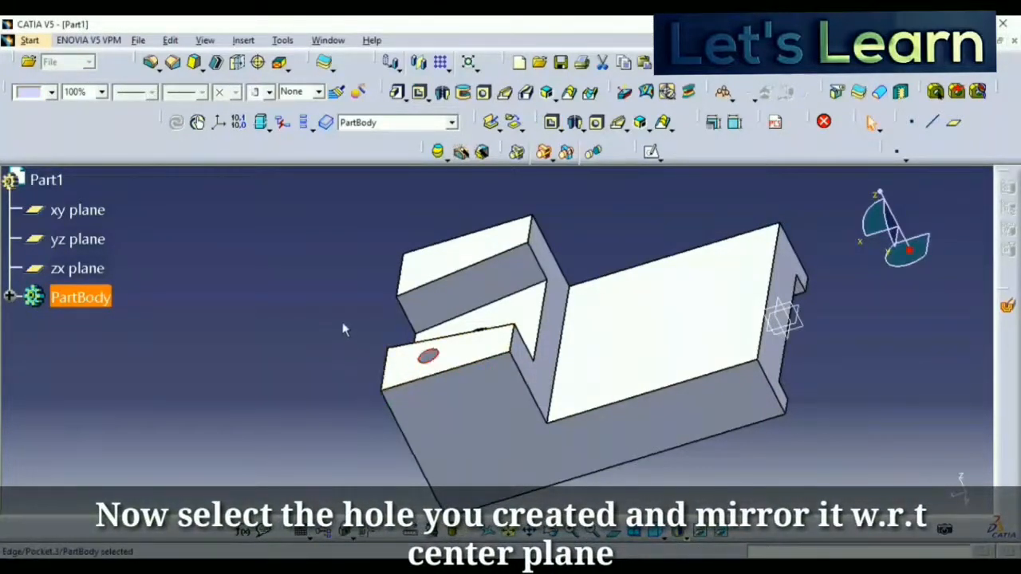
Mirror the 6 mm hole about the zx plane onto the other side of the raised block.
left_click(251, 291)
left_click(419, 62)
left_click(428, 356)
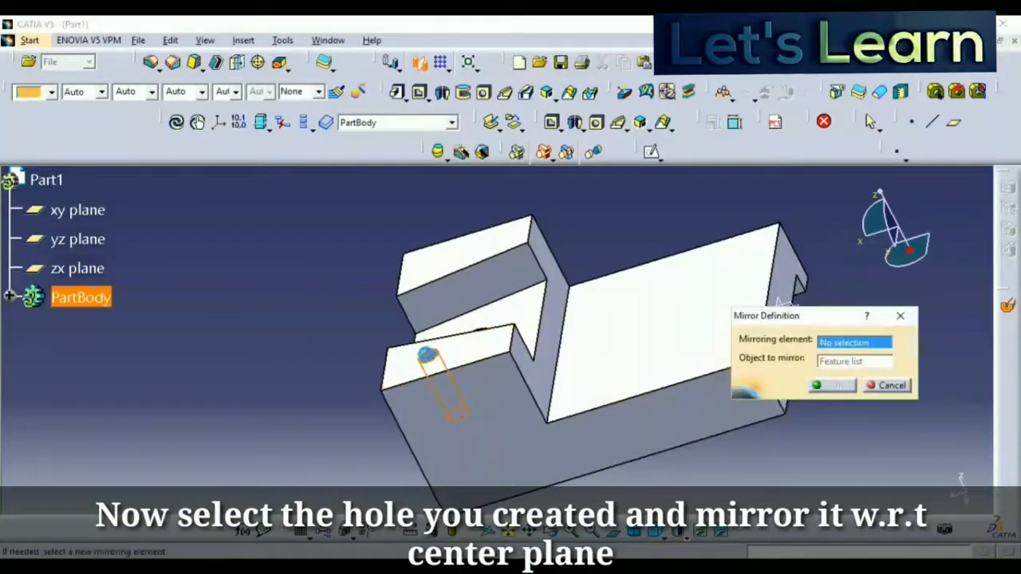
middle_click_drag(487, 316, 595, 278)
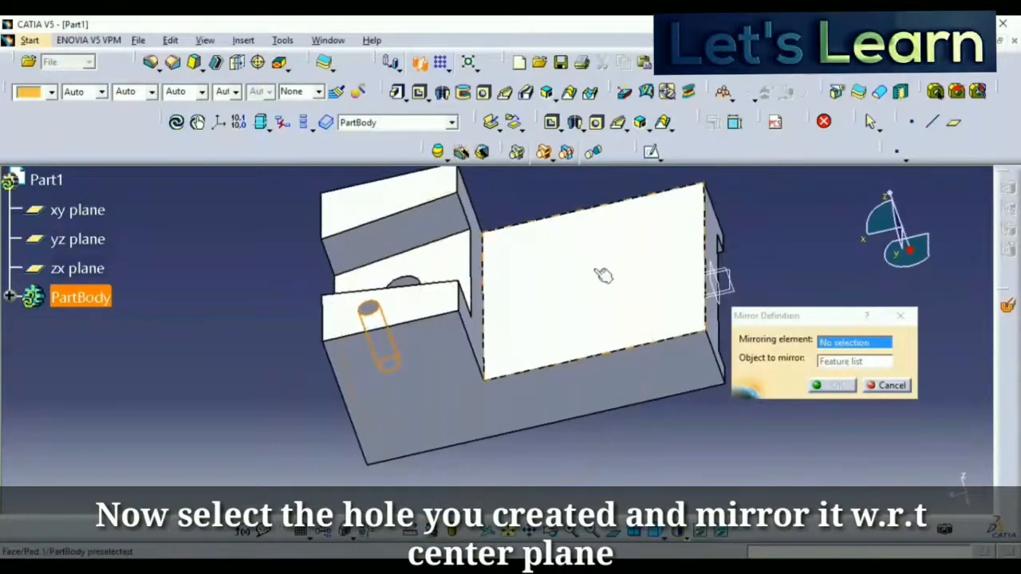
left_click(728, 279)
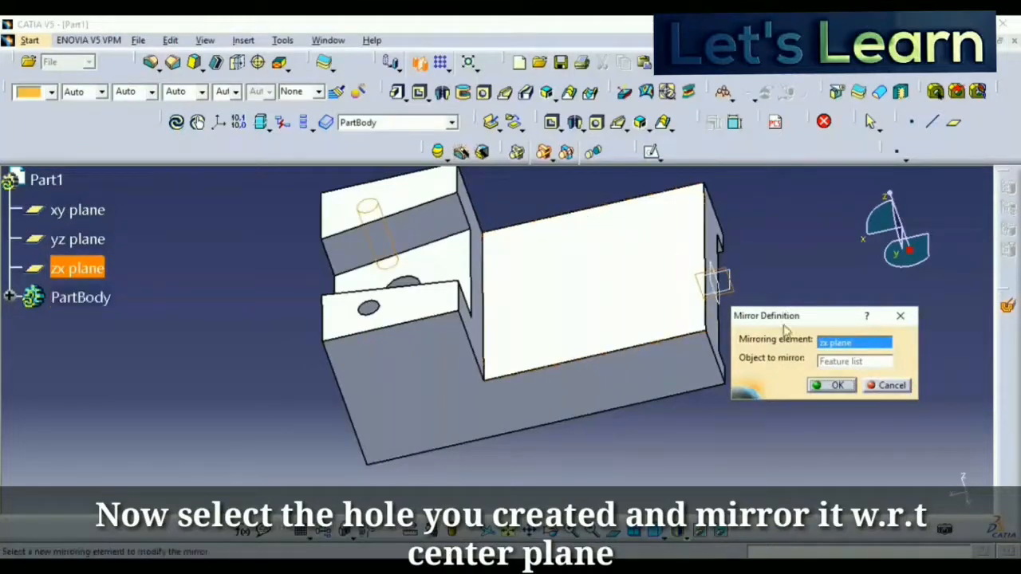
left_click(834, 386)
middle_click_drag(563, 203, 576, 300)
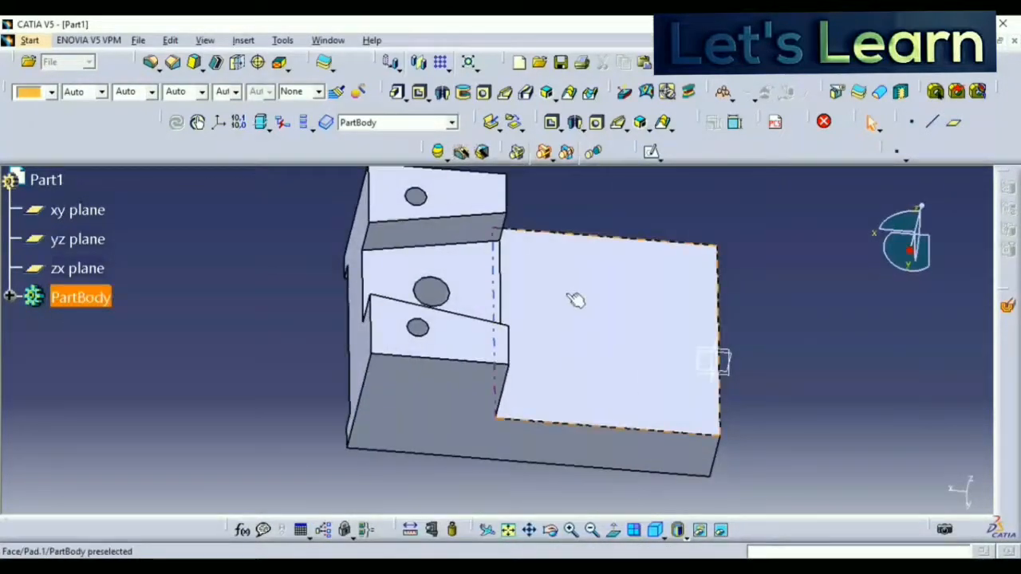
Check the slot in the reference drawing and start a sketch on the base's upper face.
left_click(627, 343)
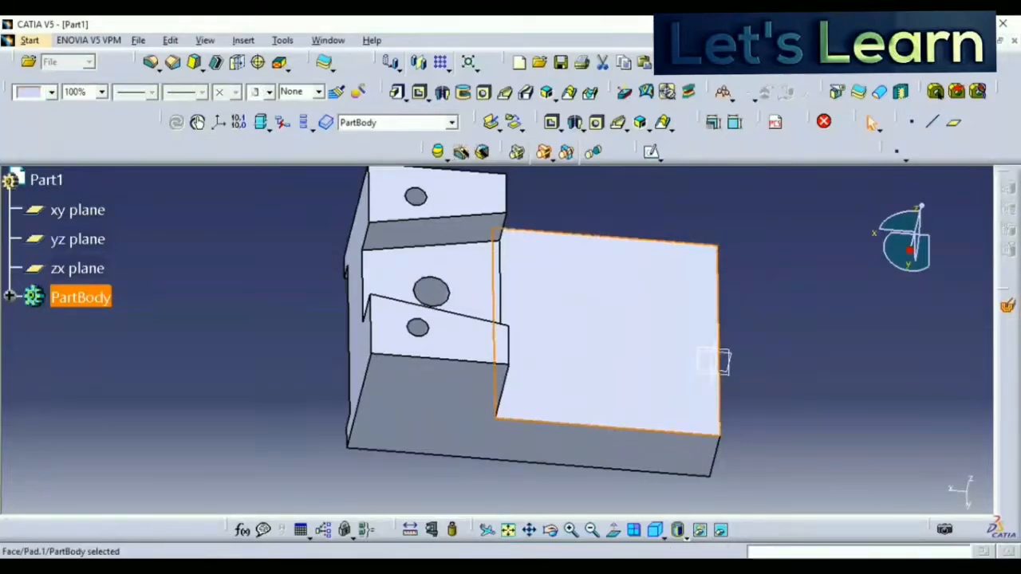
key("alt+Tab")
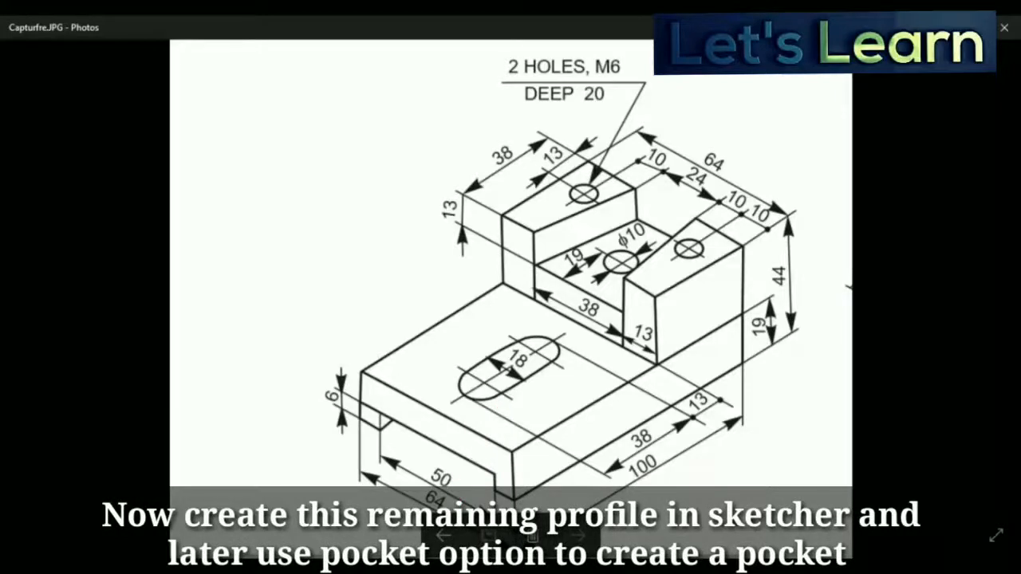
key("alt+Tab")
left_click(651, 152)
mouse_move(460, 287)
middle_mouse_down()
mouse_move(599, 237)
mouse_move(583, 255)
middle_mouse_up()
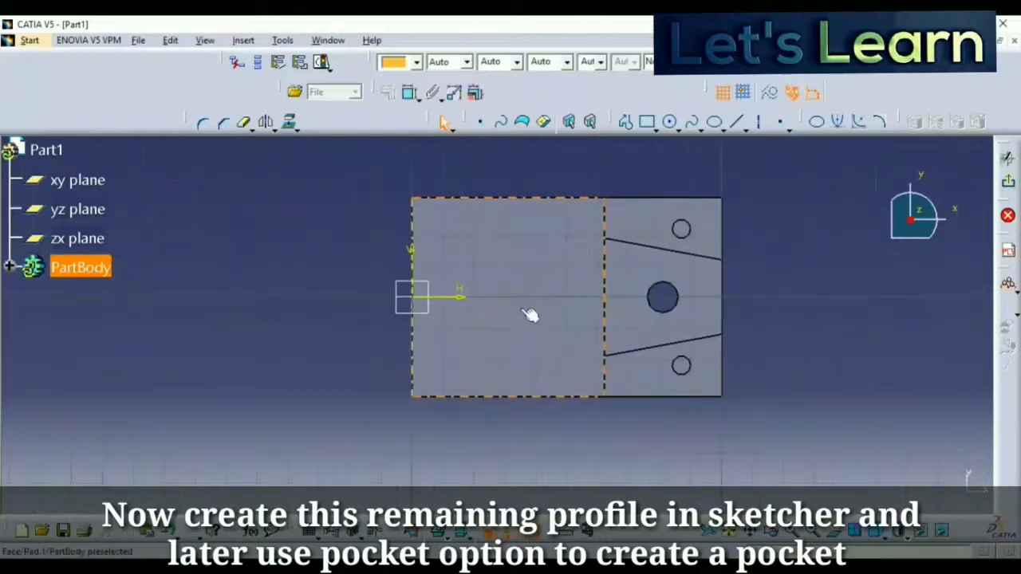
Sketch a horizontal elongated hole centred on the H axis, about 26 mm between centres with a radius of about 6 mm.
left_click(653, 128)
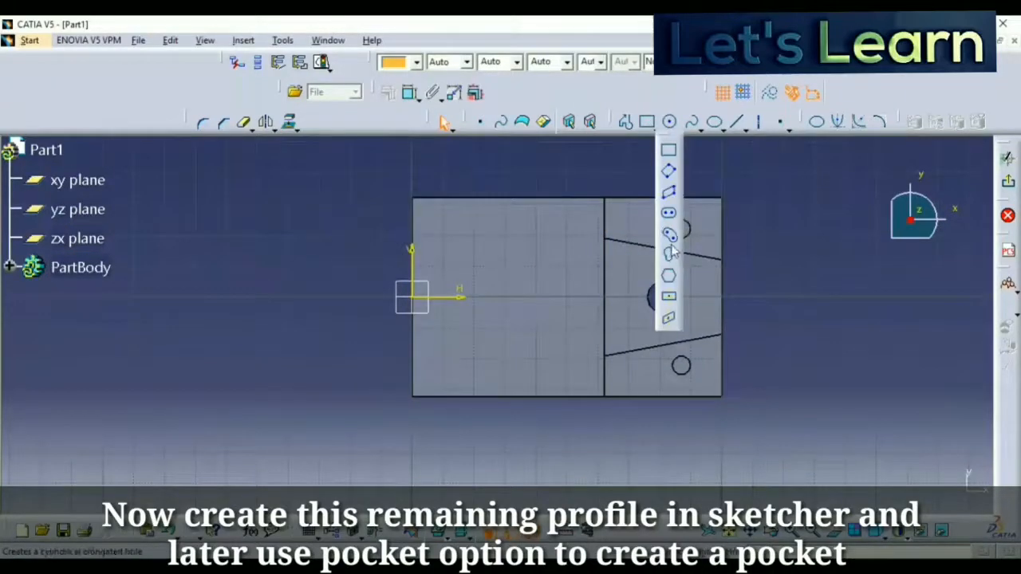
left_click(484, 298)
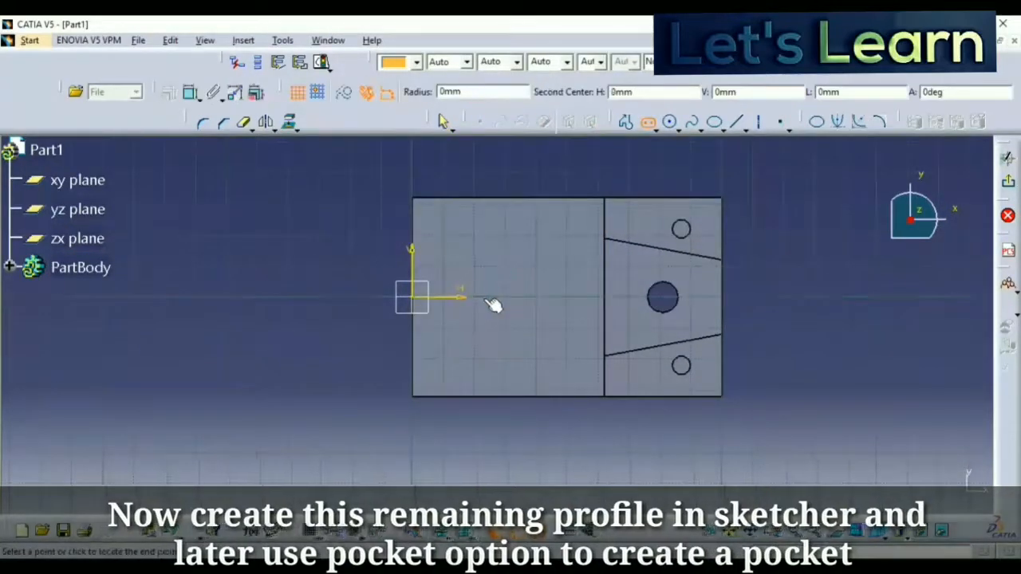
left_click(564, 297)
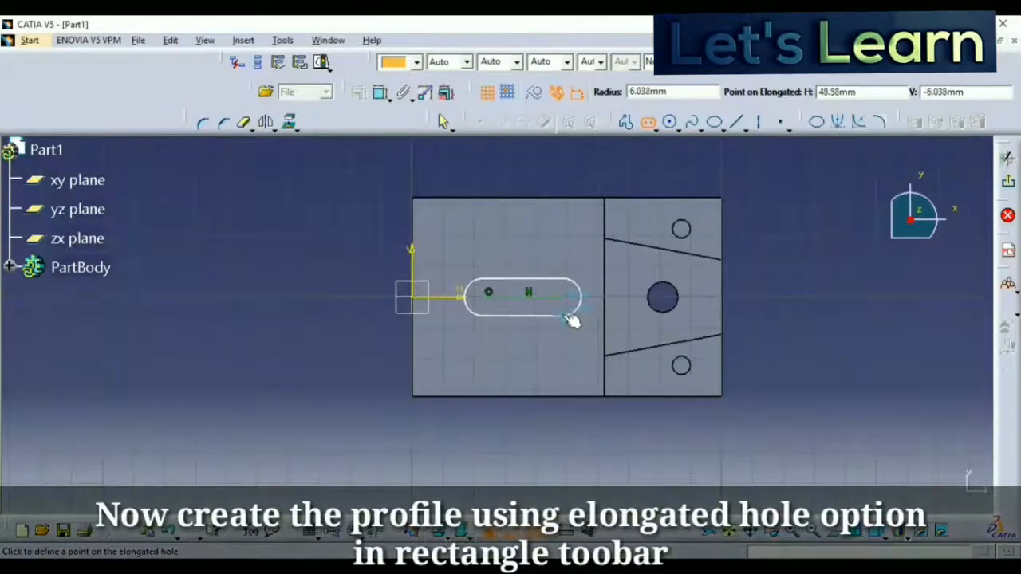
left_click(571, 320)
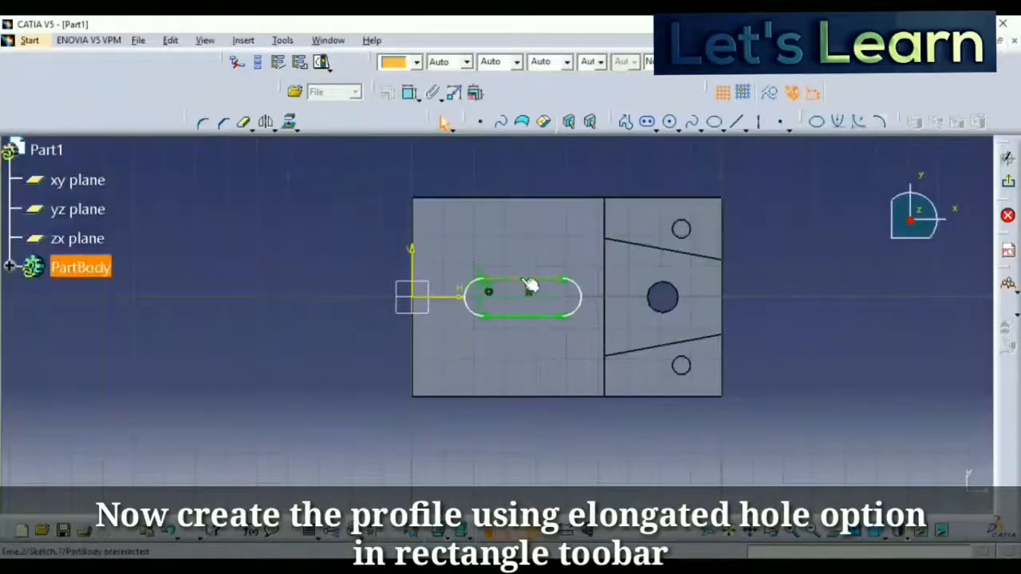
Set the elongated hole's radius to 9 mm, half of its 18 mm width.
left_click(489, 293)
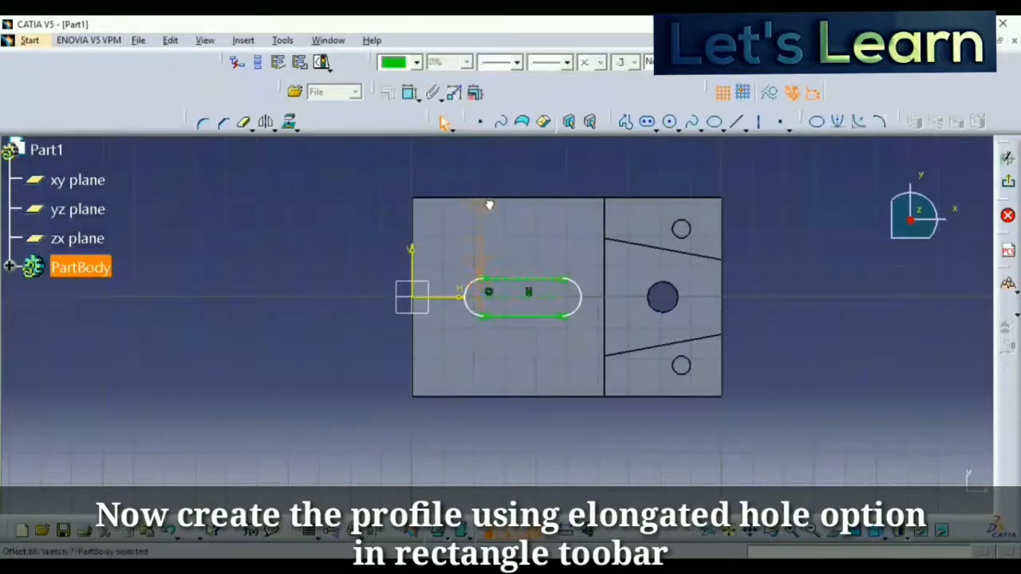
double_click(488, 183)
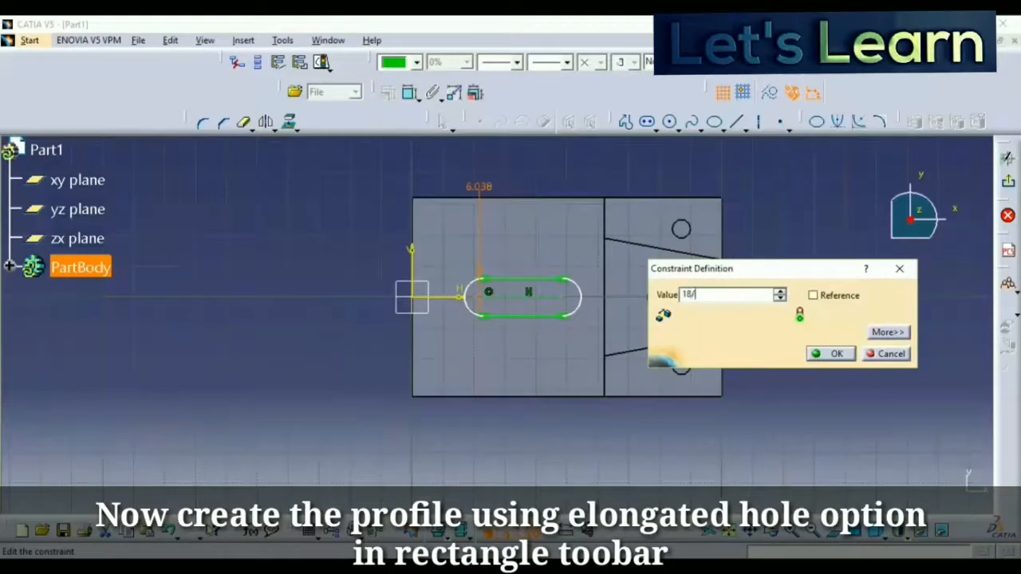
key("Return")
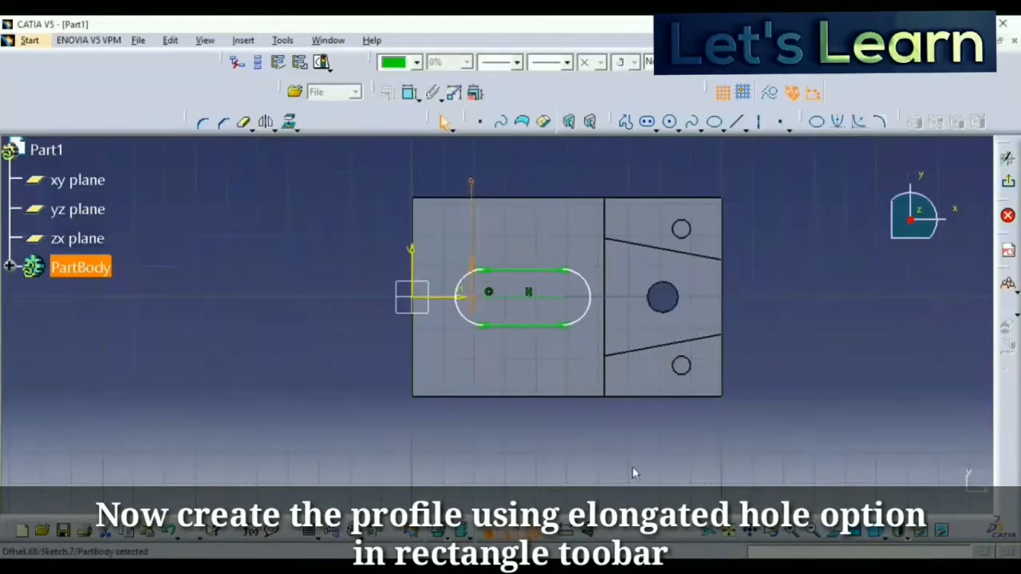
Dimension the elongated hole's lower straight edge and set its length to 38 mm.
left_click(541, 324)
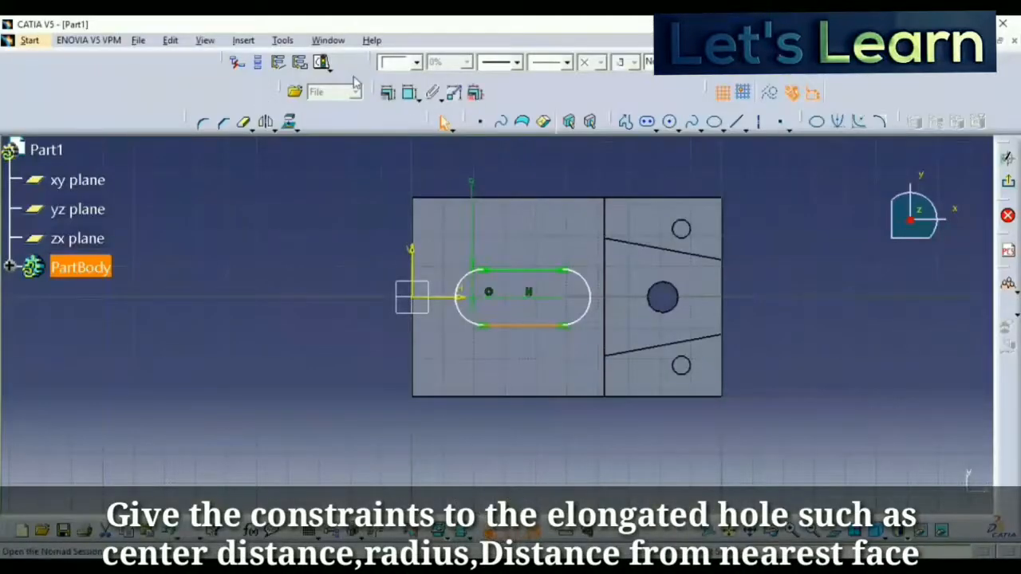
left_click(409, 92)
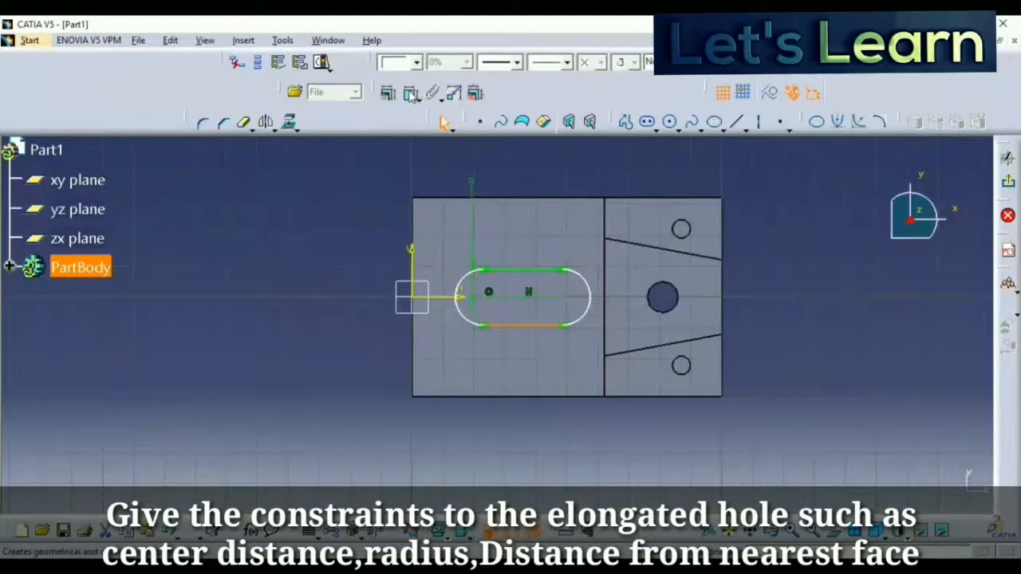
left_click(528, 169)
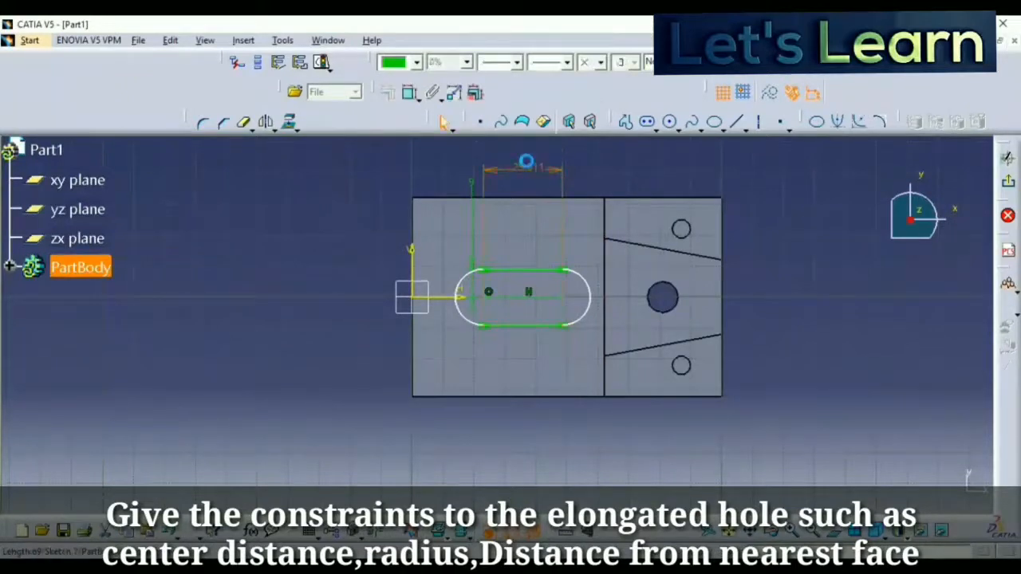
double_click(528, 169)
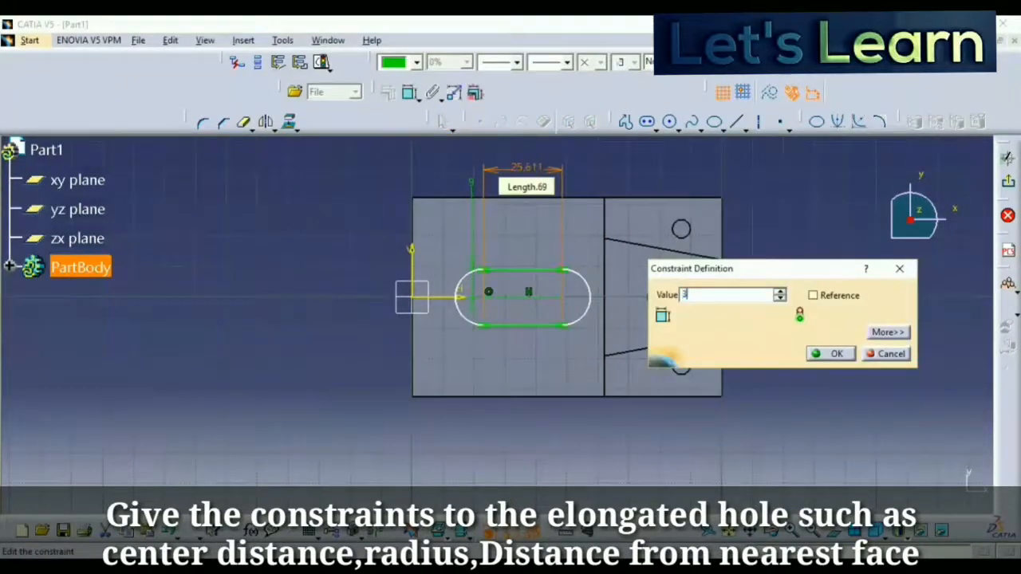
key("Return")
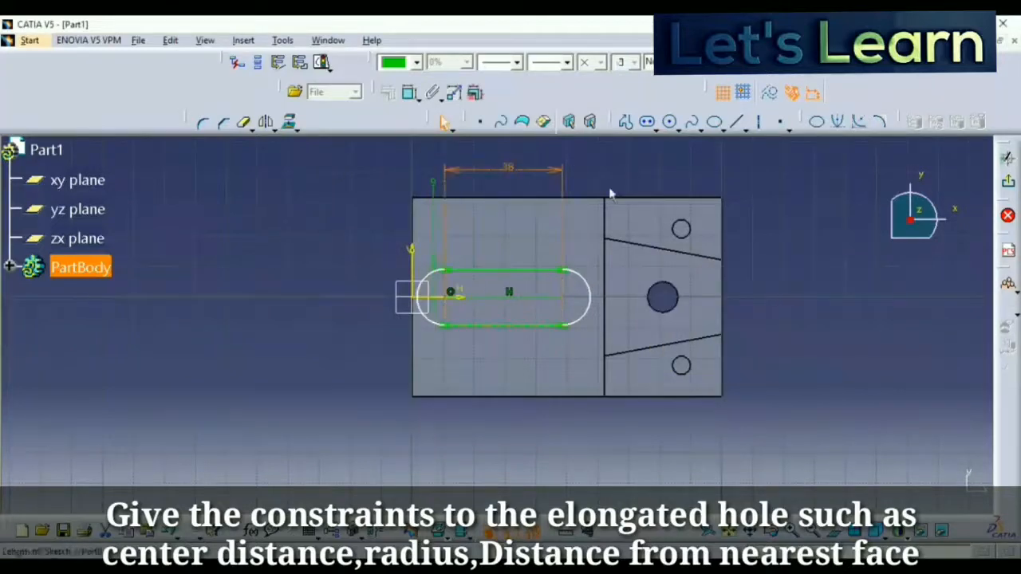
Dimension the distance from the elongated hole's arc centre nearest the raised block to the block's front edge and set it to 13 mm.
left_click(401, 568)
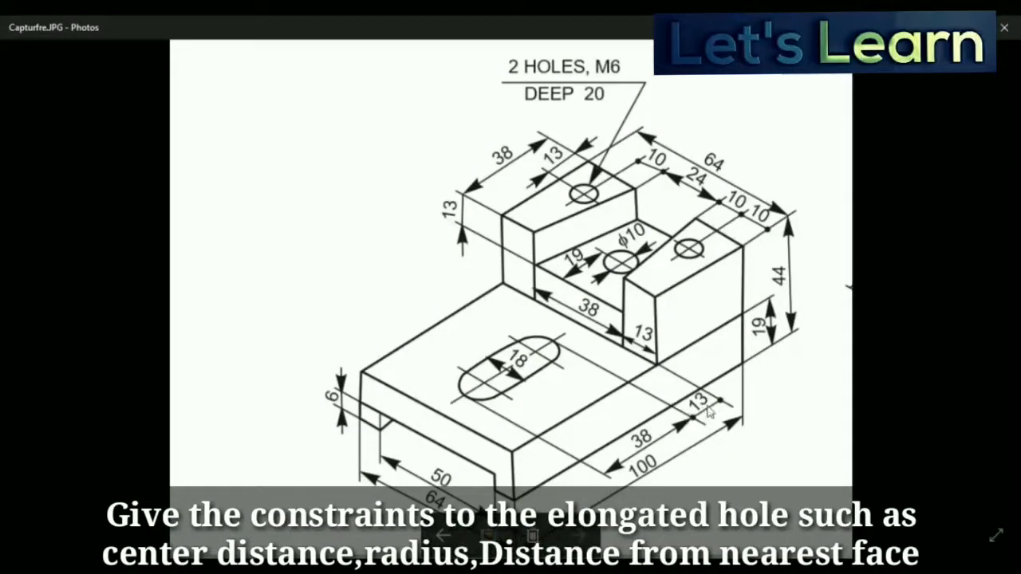
left_click(447, 568)
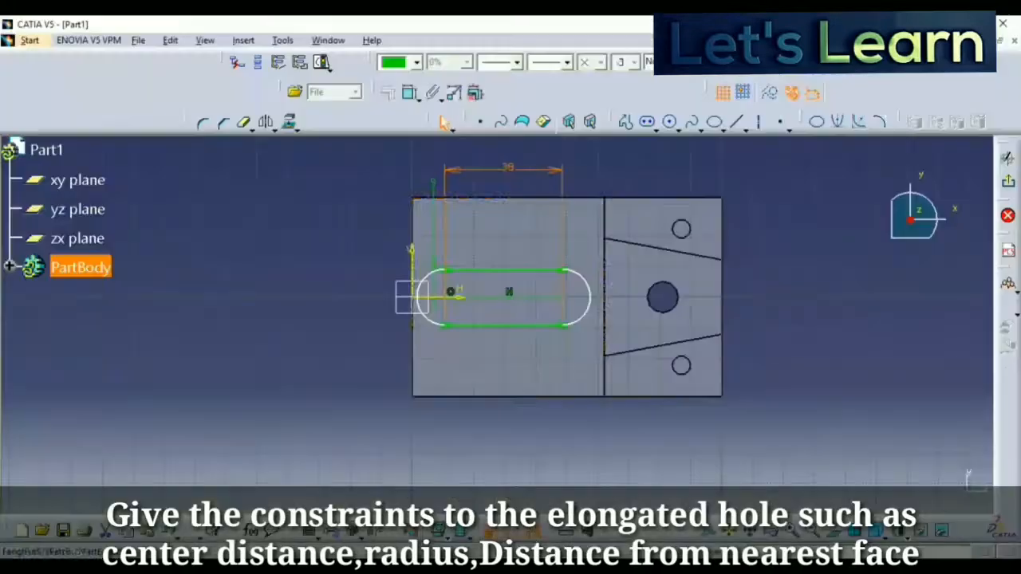
left_click(562, 299)
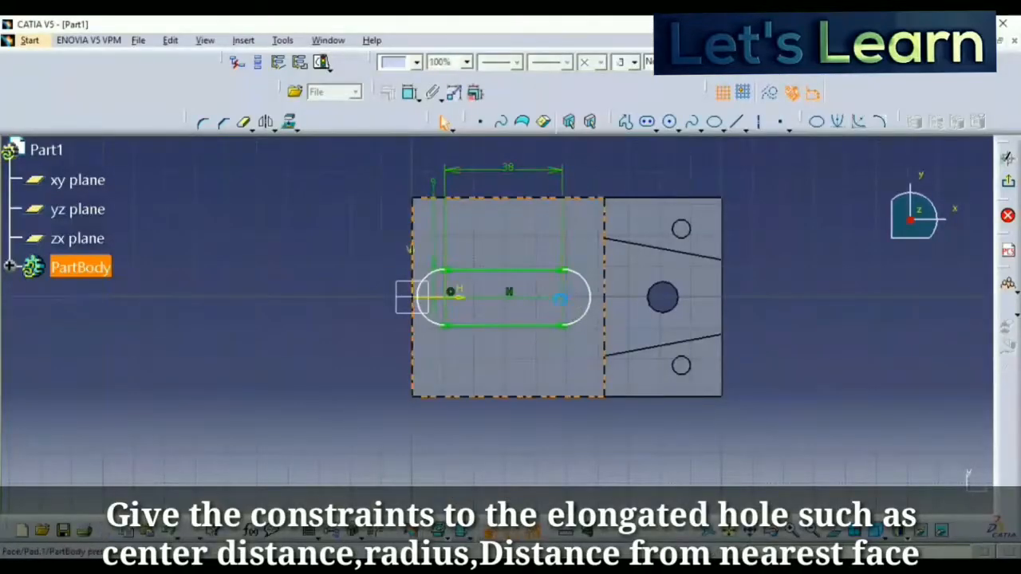
left_click(564, 298)
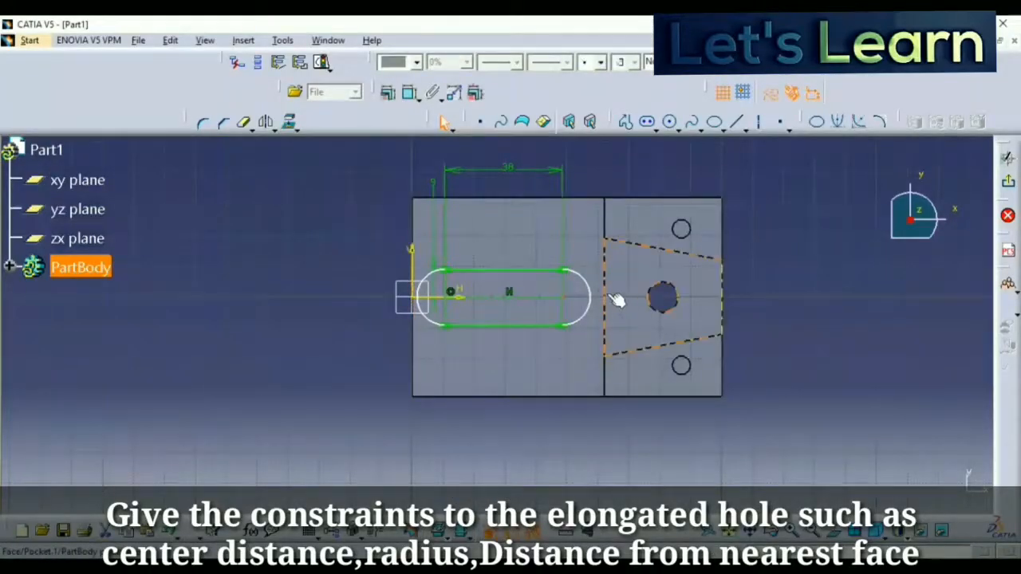
left_click(604, 299, "ctrl")
left_click(321, 61)
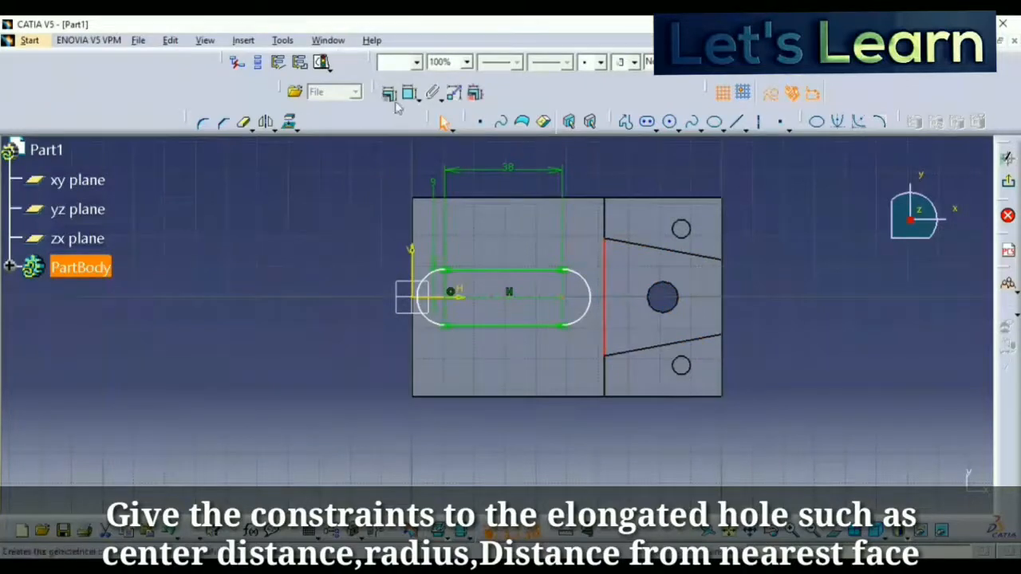
left_click(586, 450)
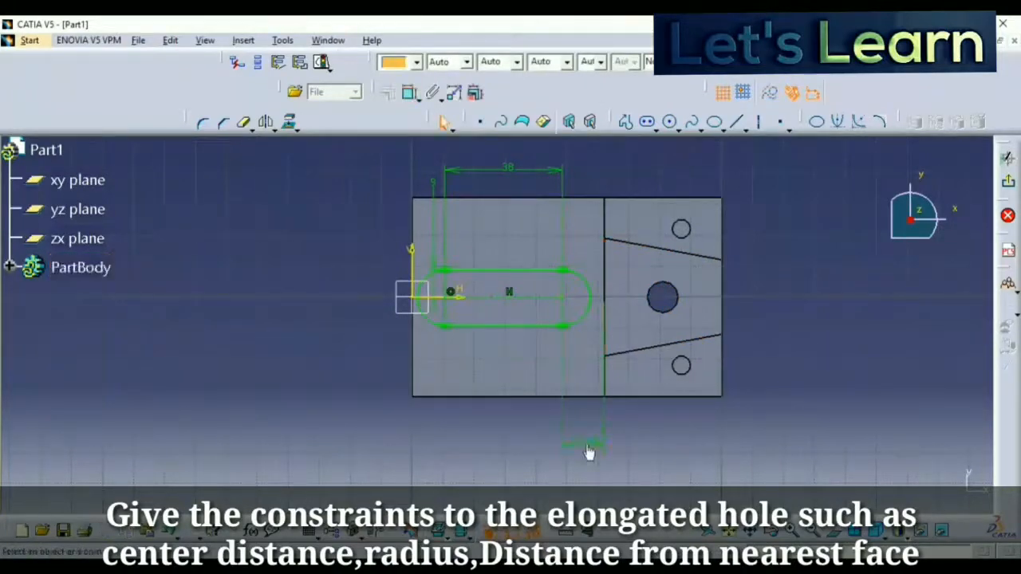
double_click(588, 451)
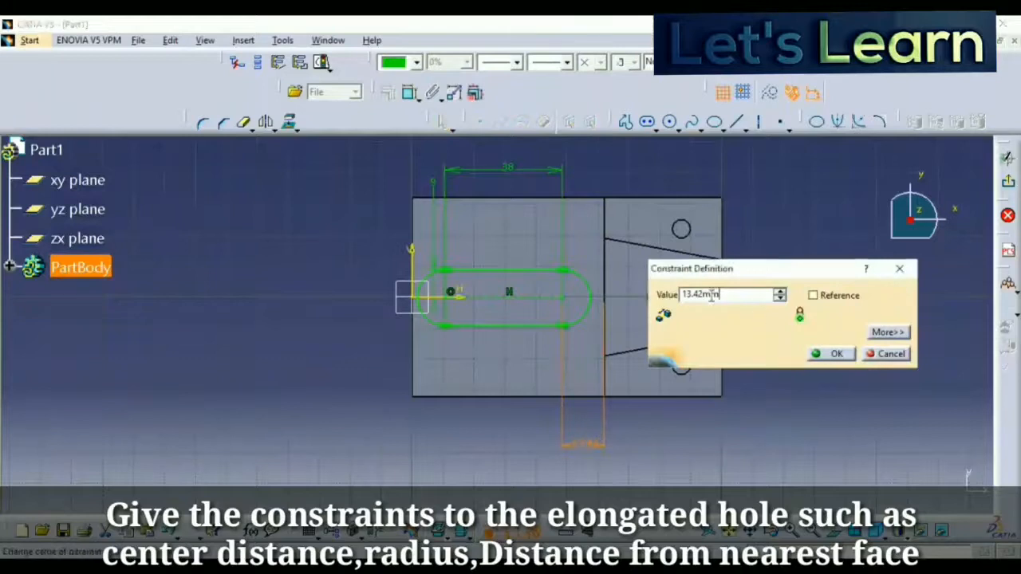
type("1")
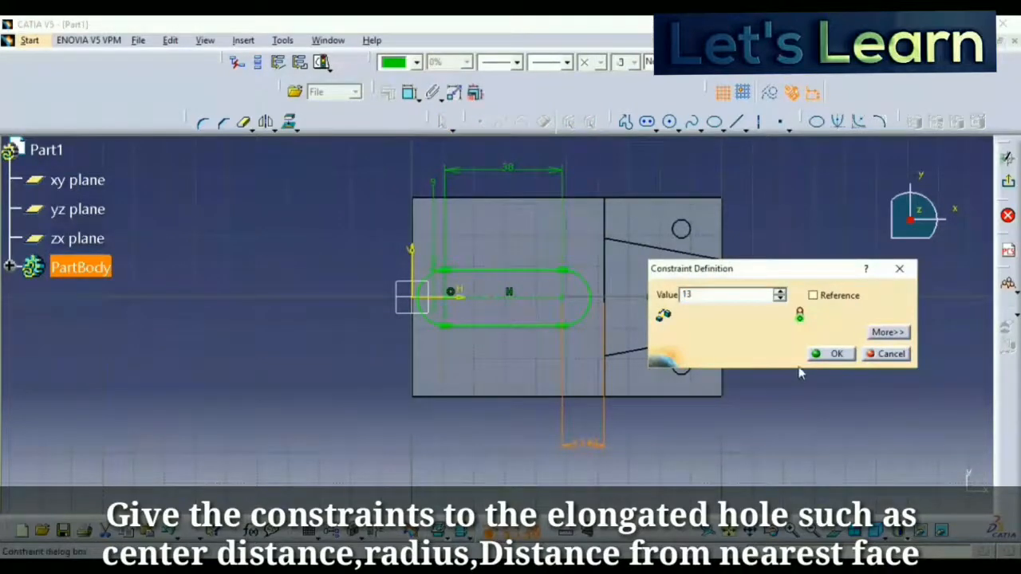
type("3")
left_click(834, 353)
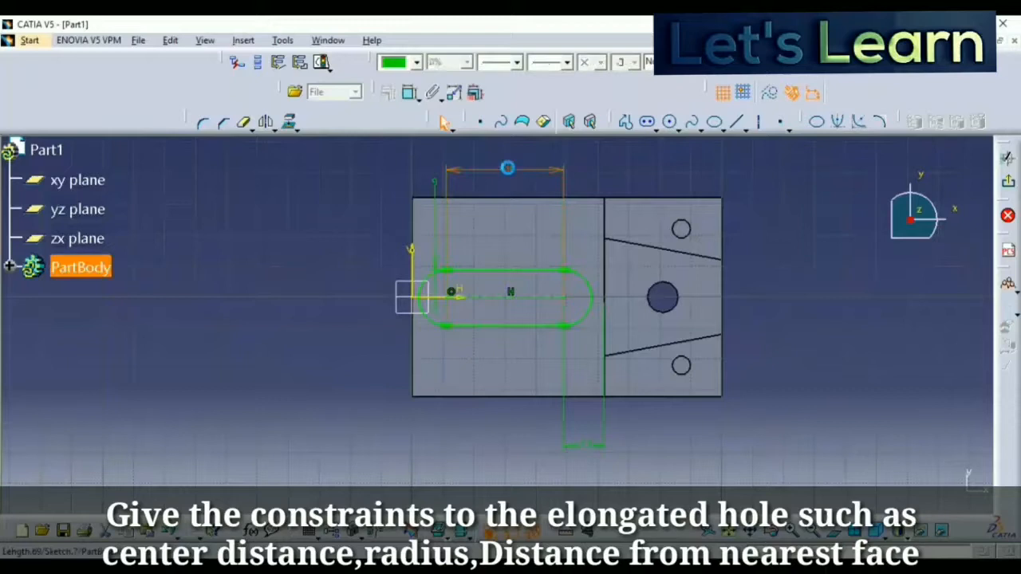
Replace the elongated hole's straight-edge dimension with an overall length across both end arcs, set it to 38 mm, and place it above the part.
key("Delete")
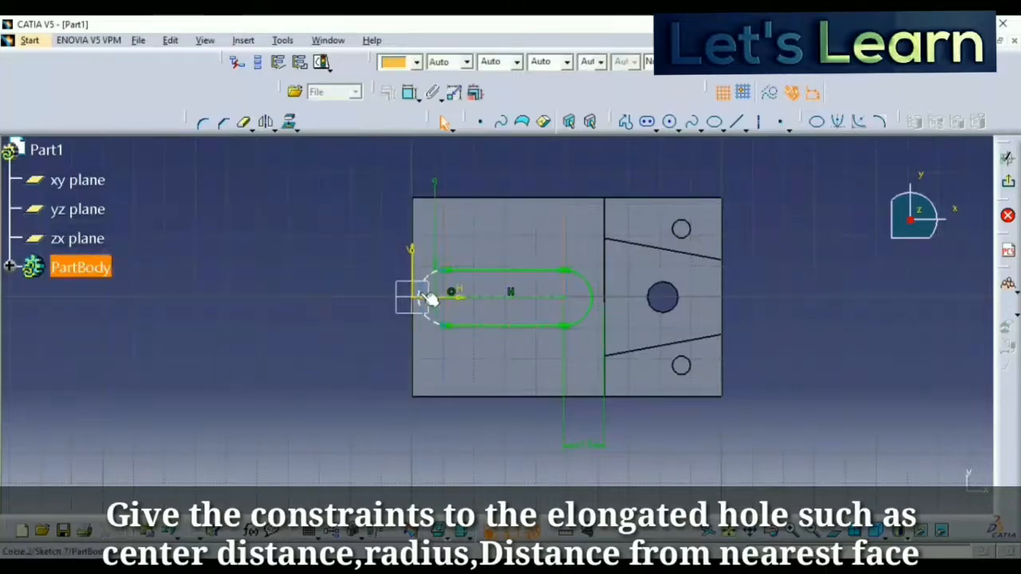
left_click(422, 290)
left_click(591, 291, "ctrl")
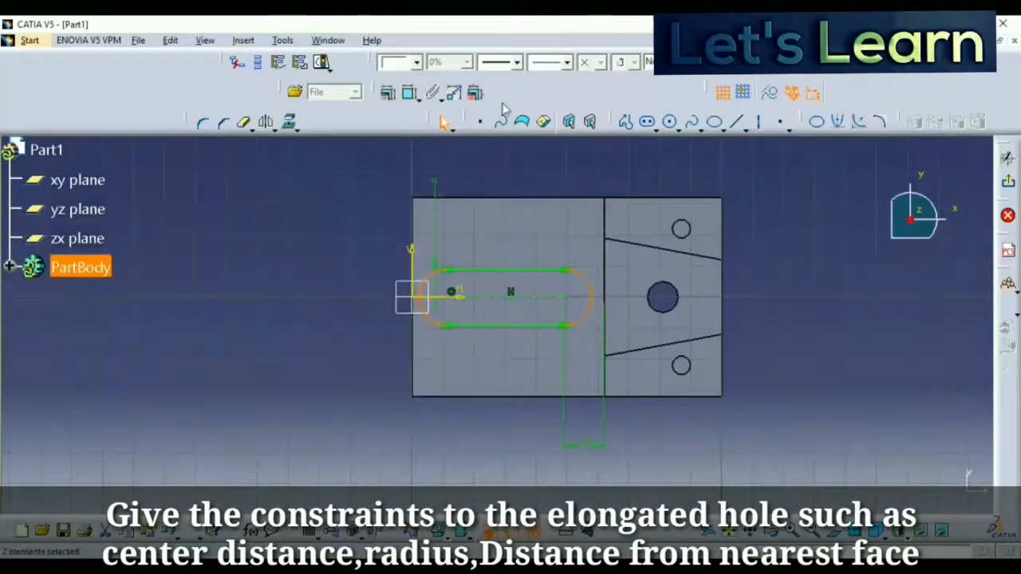
left_click(409, 93)
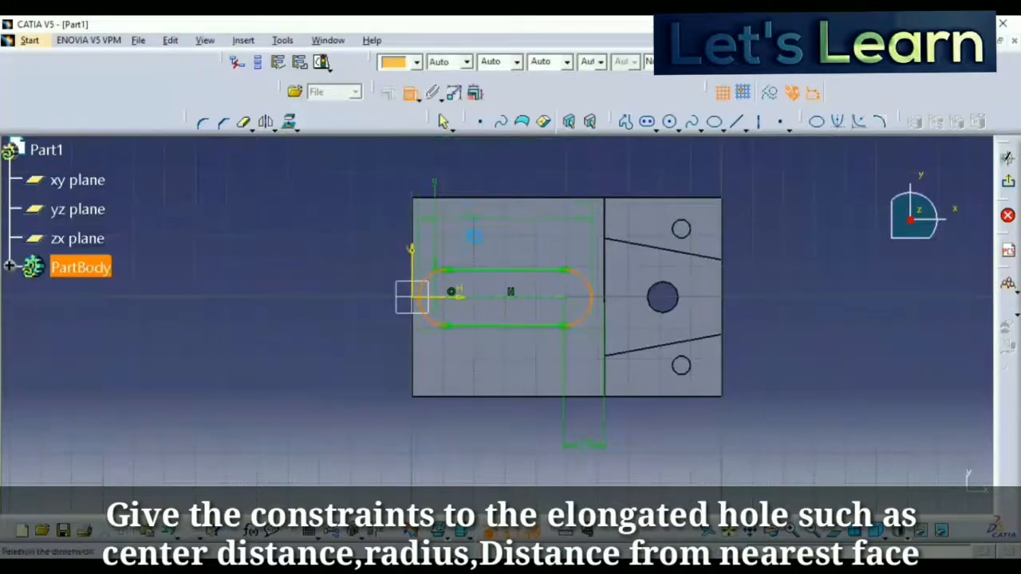
left_click(513, 444)
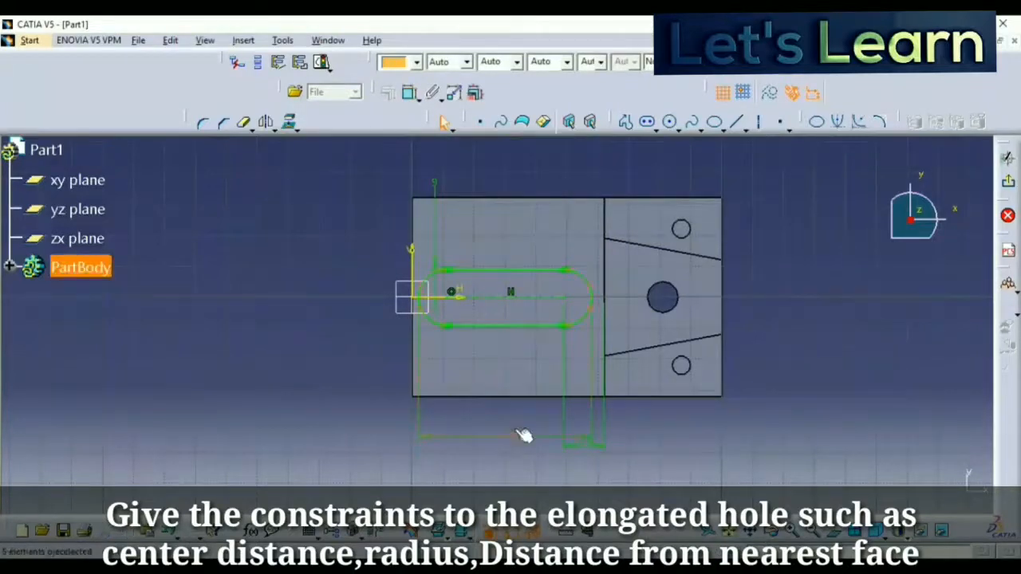
double_click(516, 435)
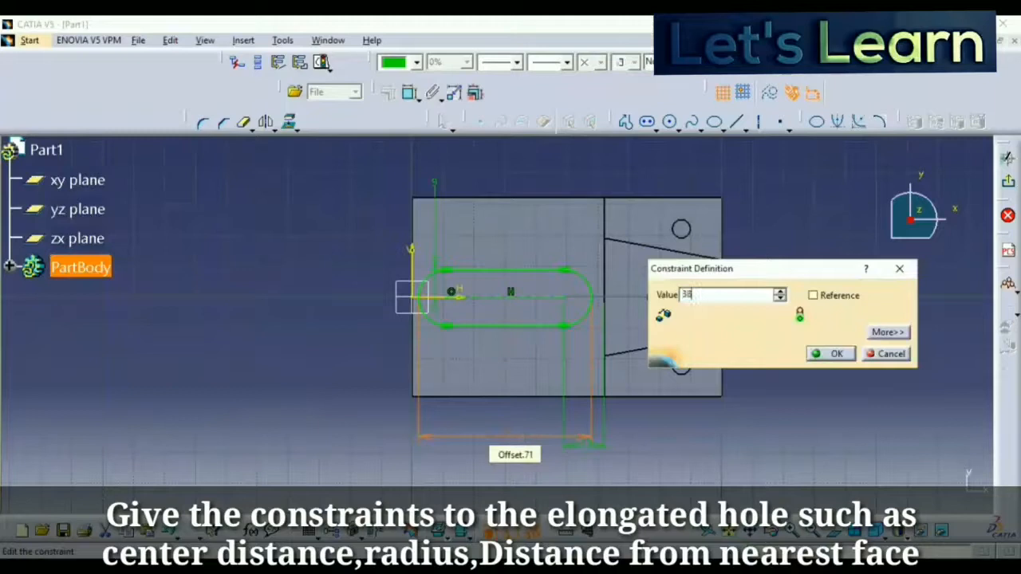
type("38")
key("Return")
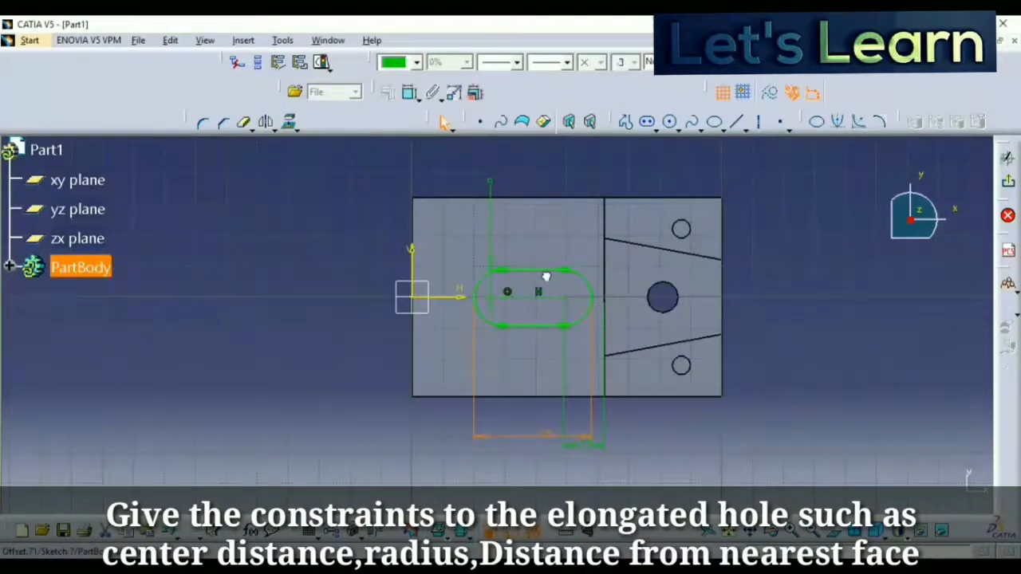
left_click_drag(516, 437, 567, 155)
left_click(827, 200)
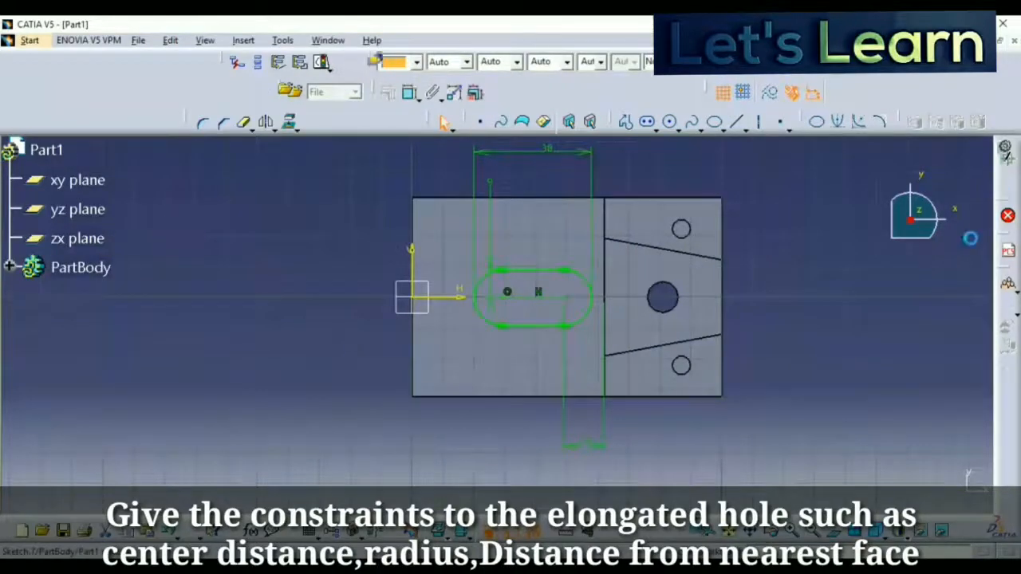
Exit the sketch and cut the elongated hole through the base with a Pocket limited Up to last.
left_click(1009, 176)
left_click(553, 122)
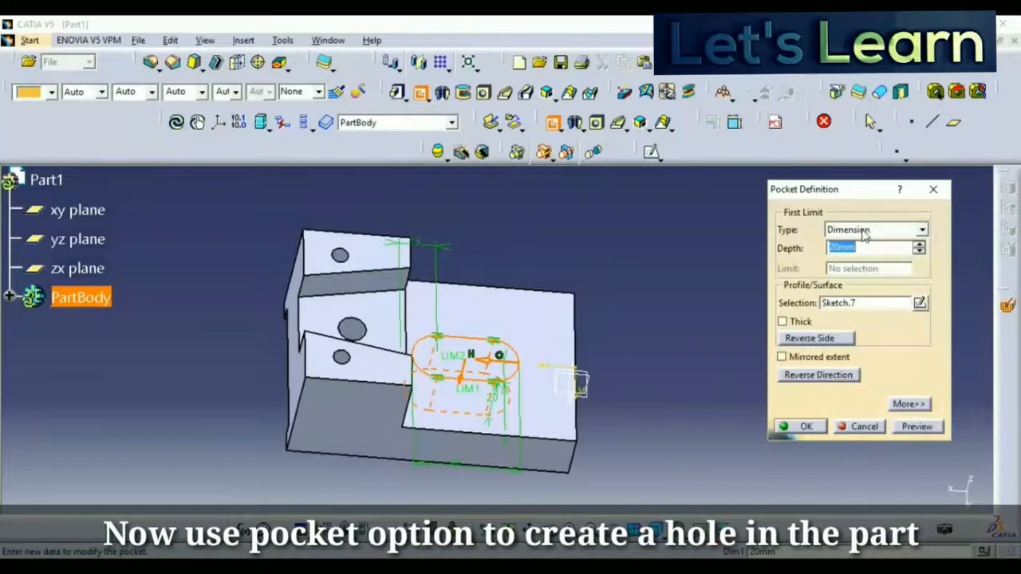
left_click(864, 231)
left_click(849, 270)
left_click(856, 232)
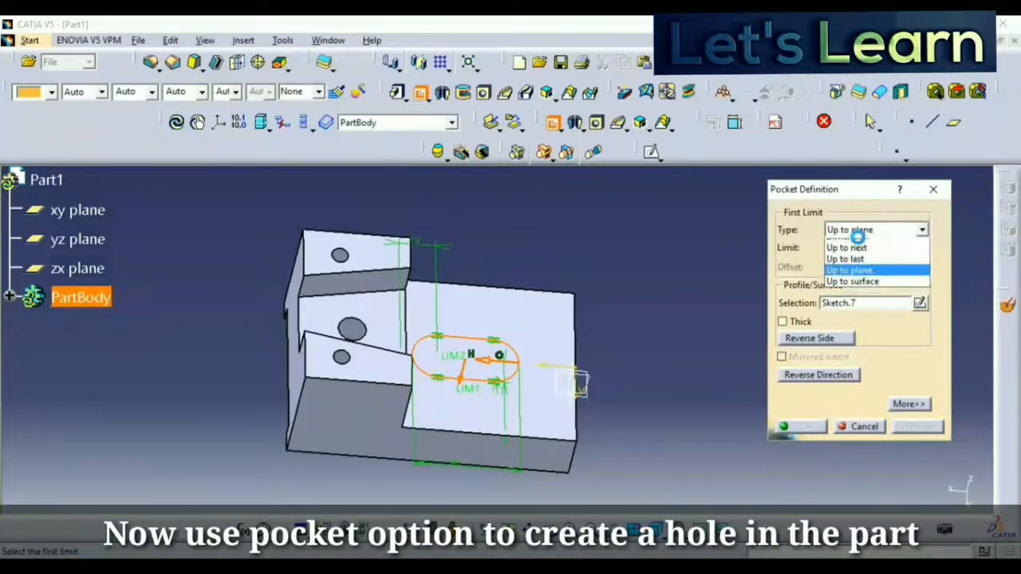
left_click(848, 260)
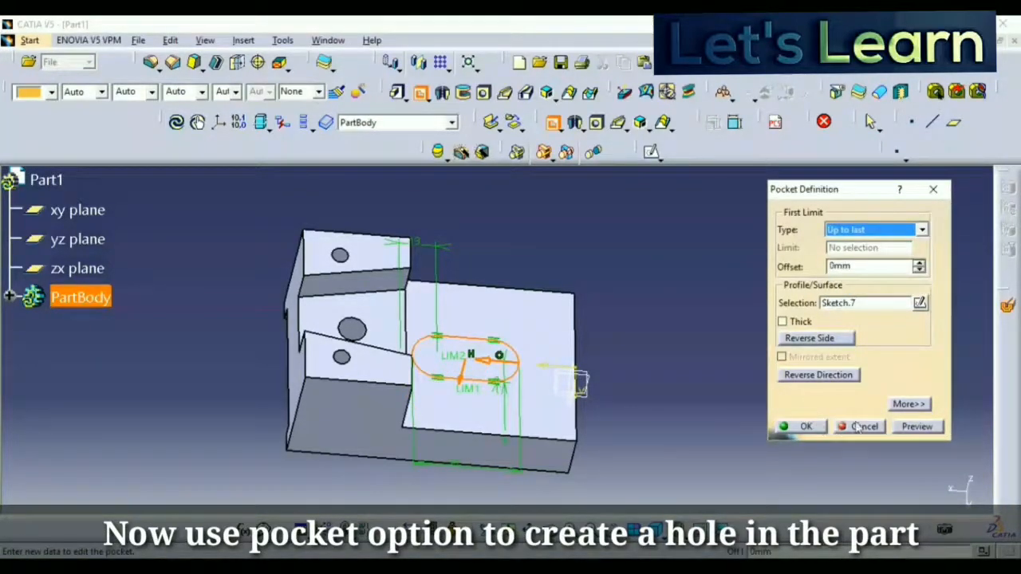
left_click(915, 426)
left_click(802, 427)
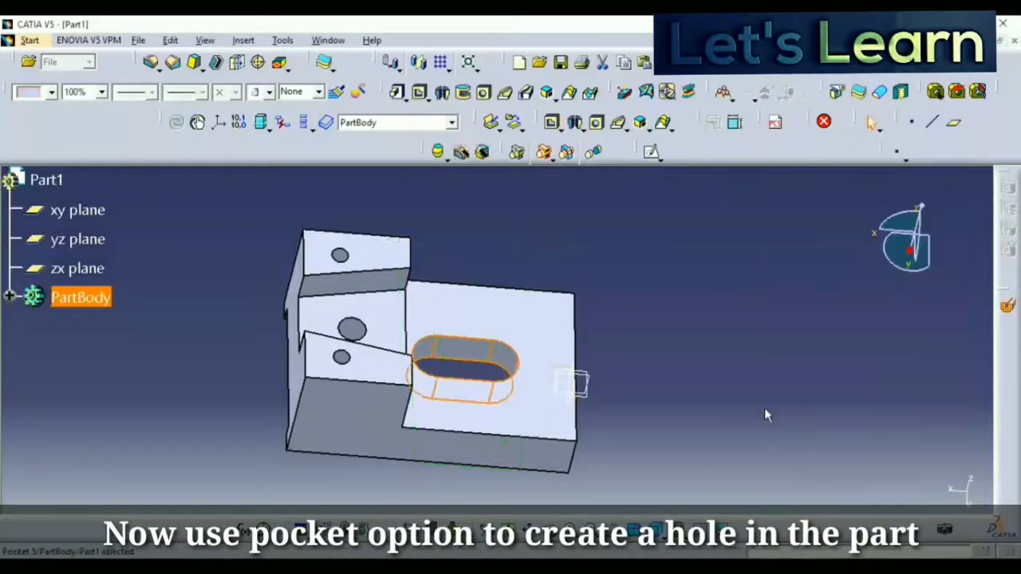
Examine the finished bracket from several angles and compare it with the reference drawing.
middle_click_drag(672, 331, 513, 296)
middle_click_drag(223, 296, 325, 420)
middle_click_drag(492, 324, 447, 351)
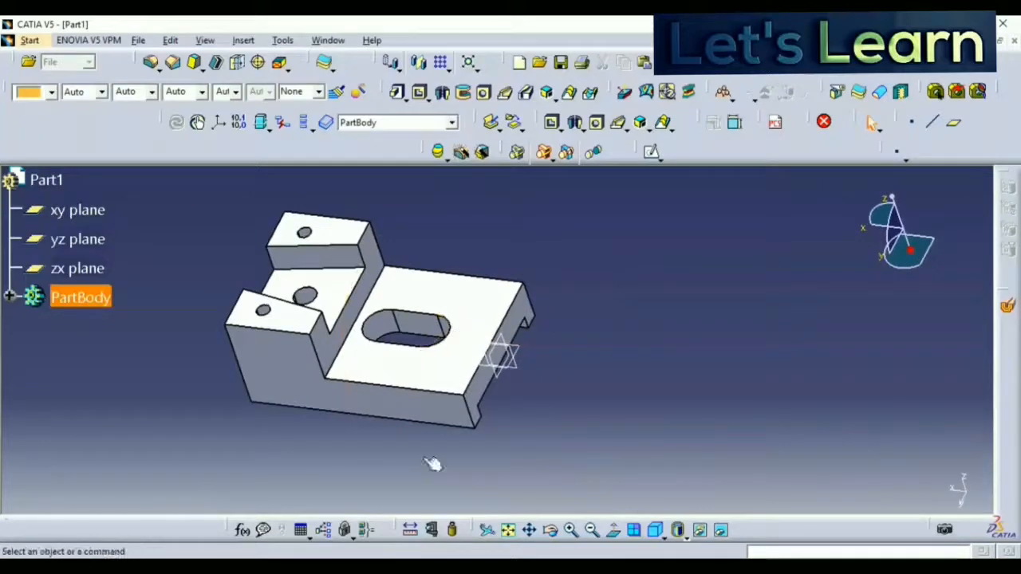
key("alt+Tab")
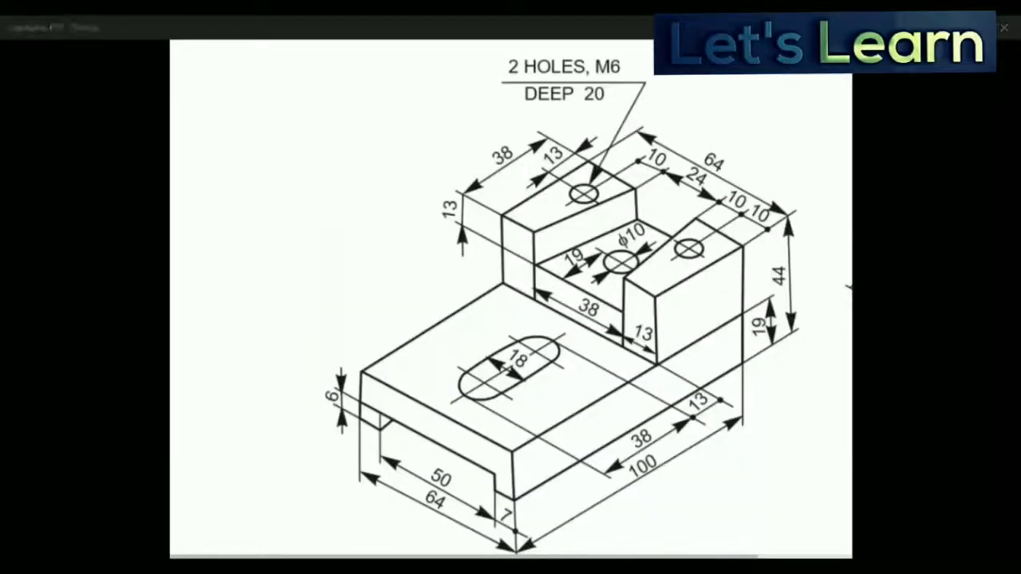
key("alt+Tab")
mouse_move(188, 387)
middle_mouse_down()
mouse_move(216, 417)
mouse_move(370, 401)
mouse_move(519, 367)
mouse_move(631, 319)
mouse_move(696, 276)
middle_mouse_up()
middle_click_drag(497, 292, 440, 337)
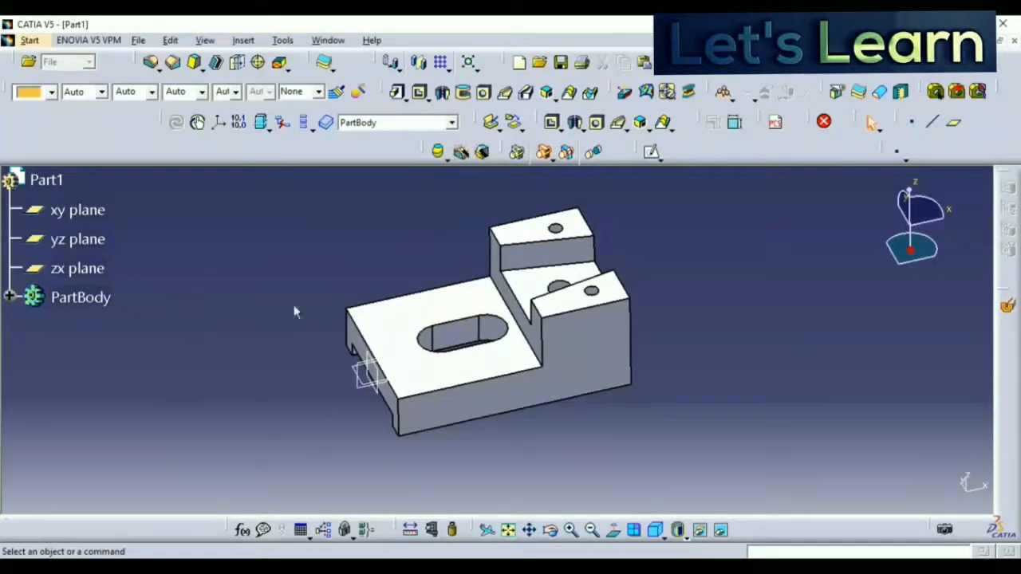
Change the fill colour of the whole PartBody to yellow.
left_click(80, 297)
left_click(51, 93)
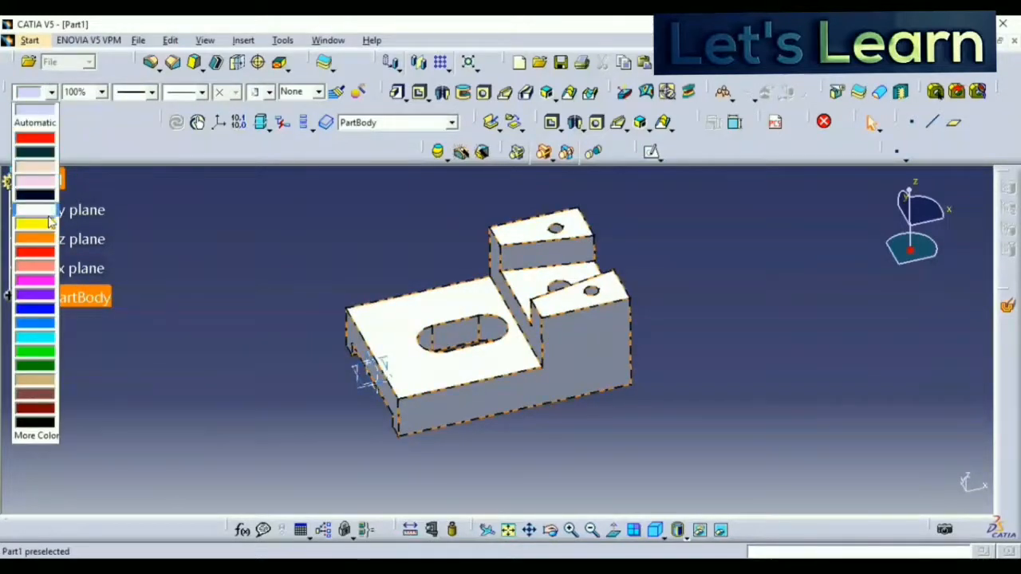
left_click(35, 223)
left_click(248, 255)
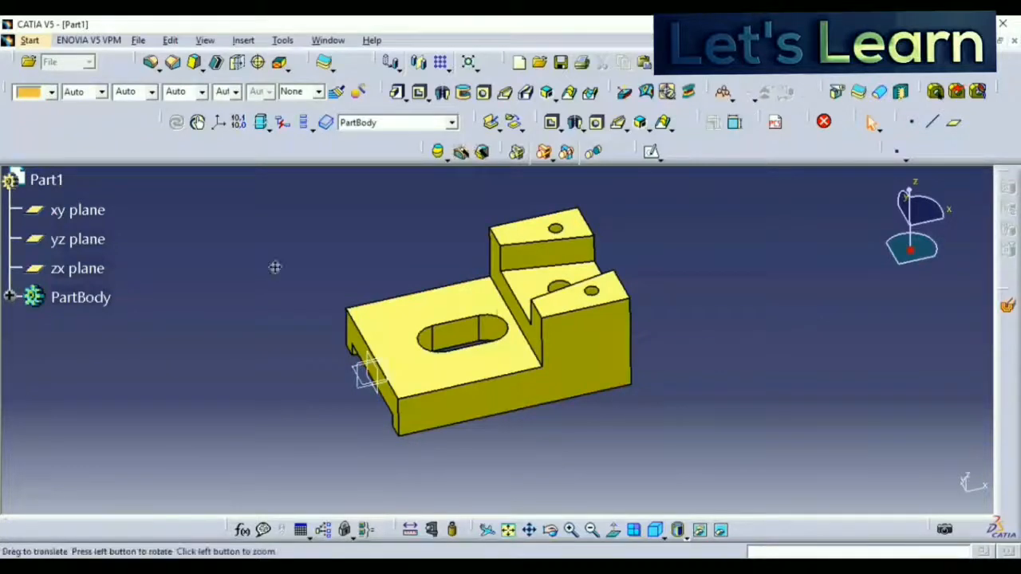